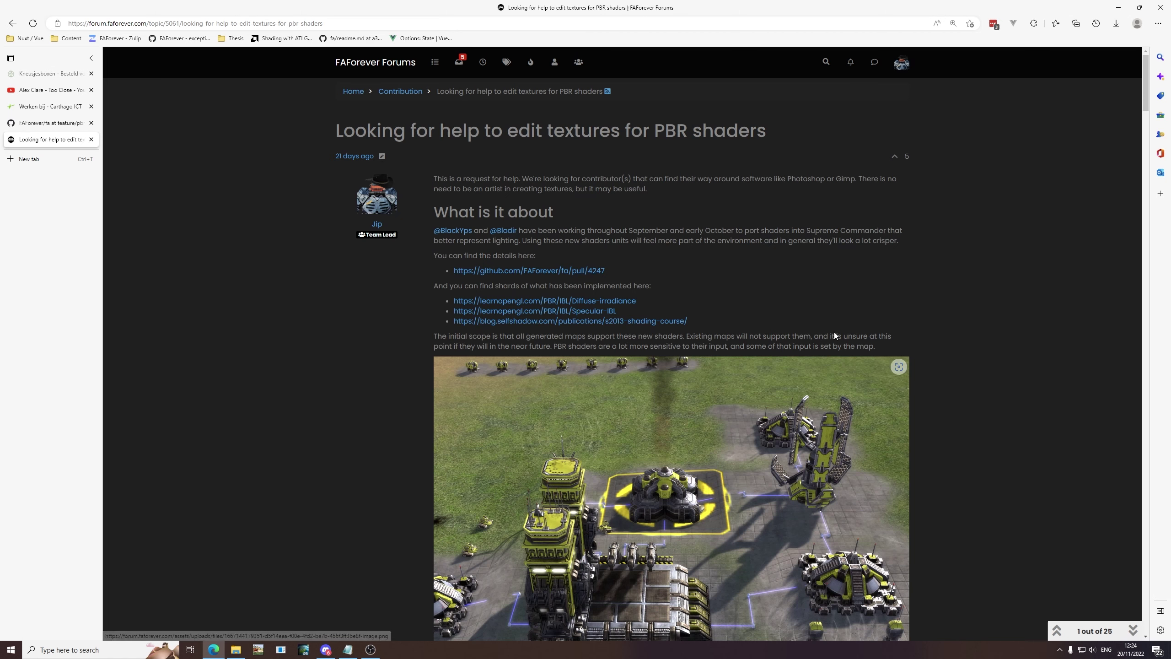
Skim the forum thread about editing textures for PBR shaders and return to its first post.
scroll(834, 331, "down", 15)
scroll(462, 224, "down", 20)
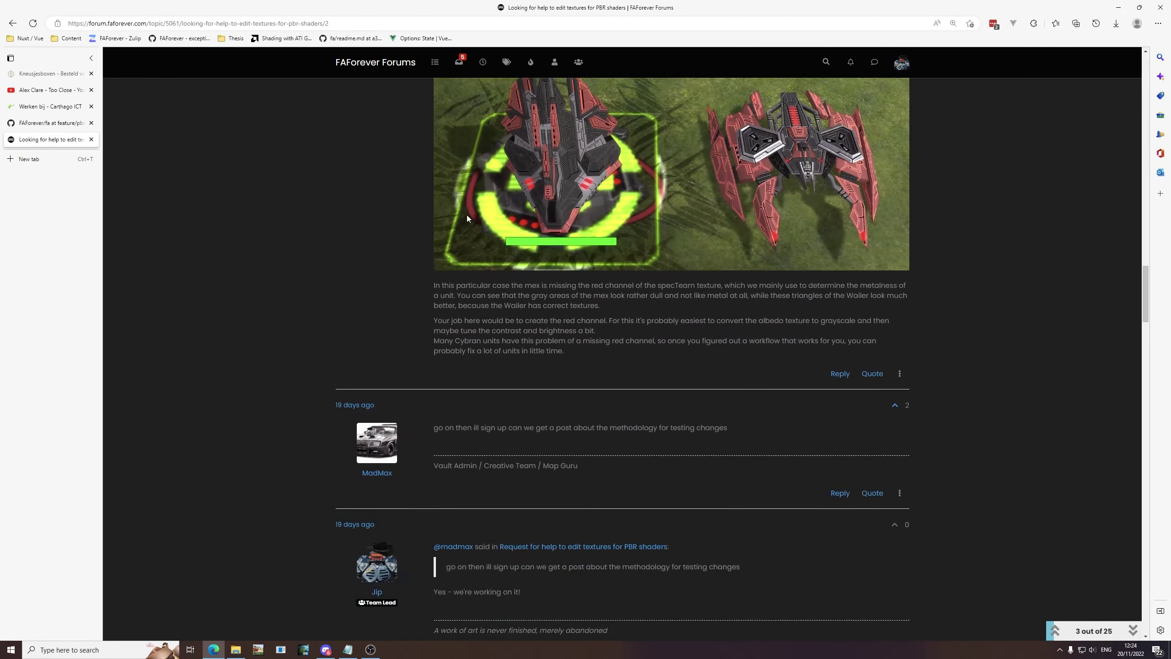
scroll(480, 224, "down", 20)
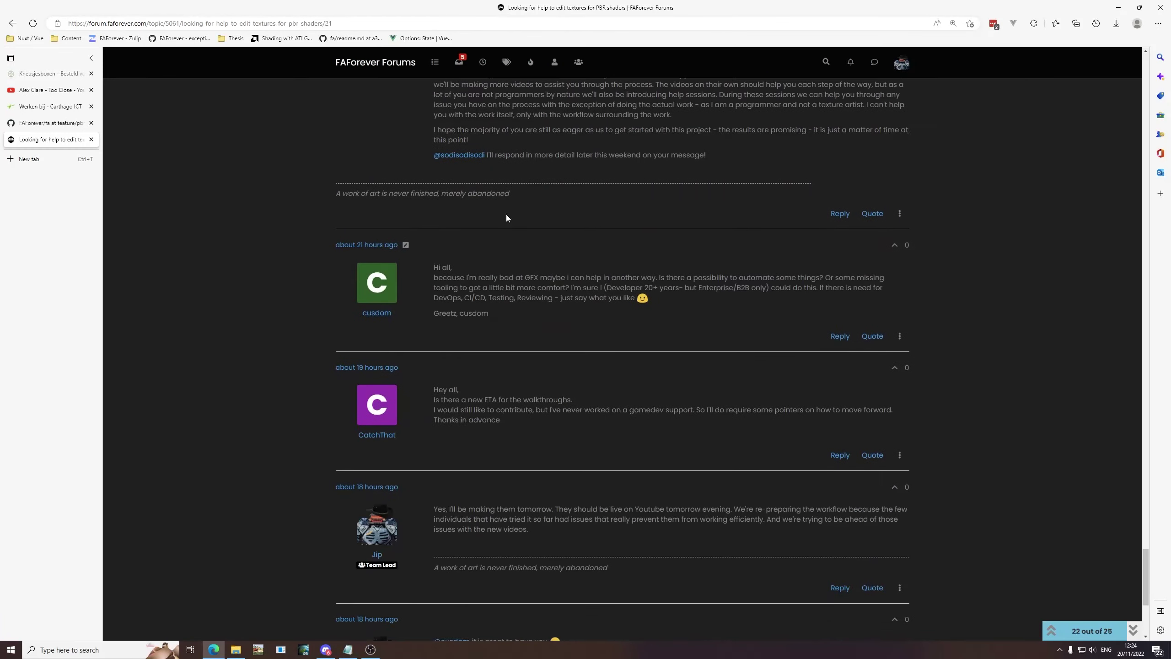
scroll(949, 553, "up", 20)
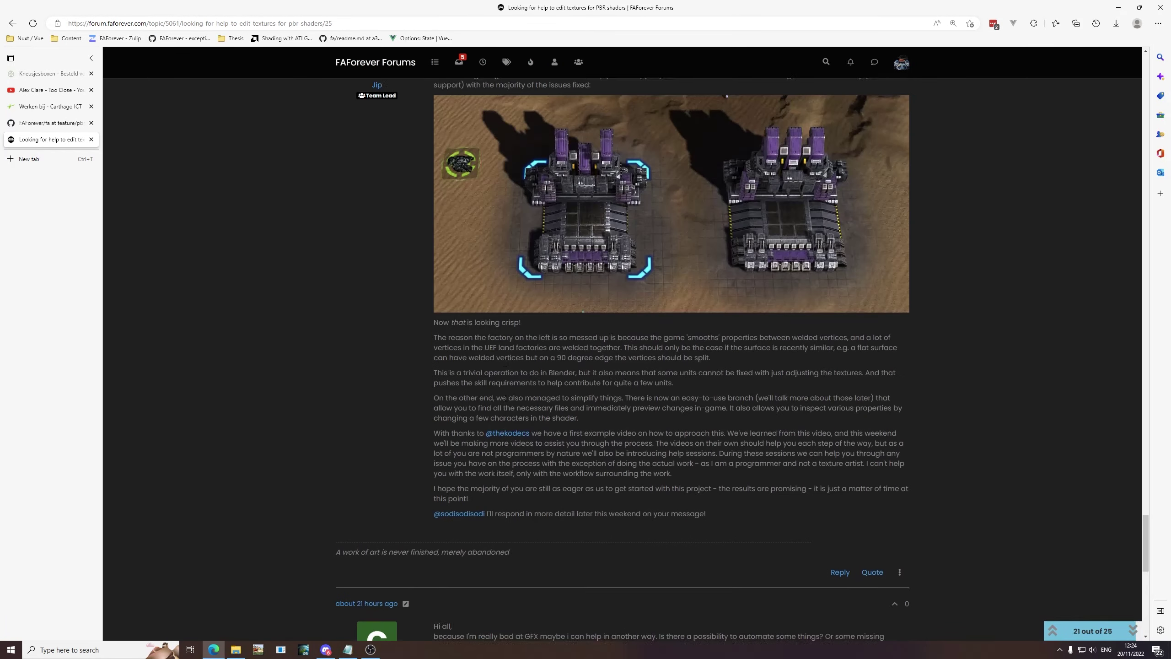
left_click(1053, 627)
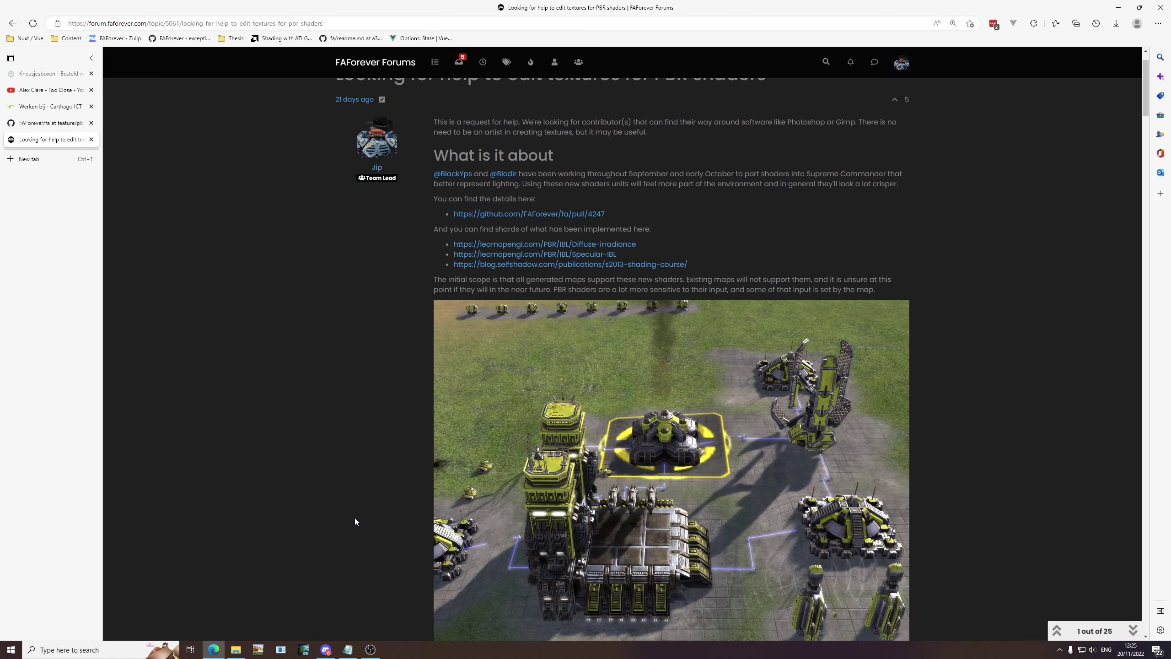
Open the root page of the FAForever/fa repository on GitHub and look over its default branch's folder list.
left_click(51, 123)
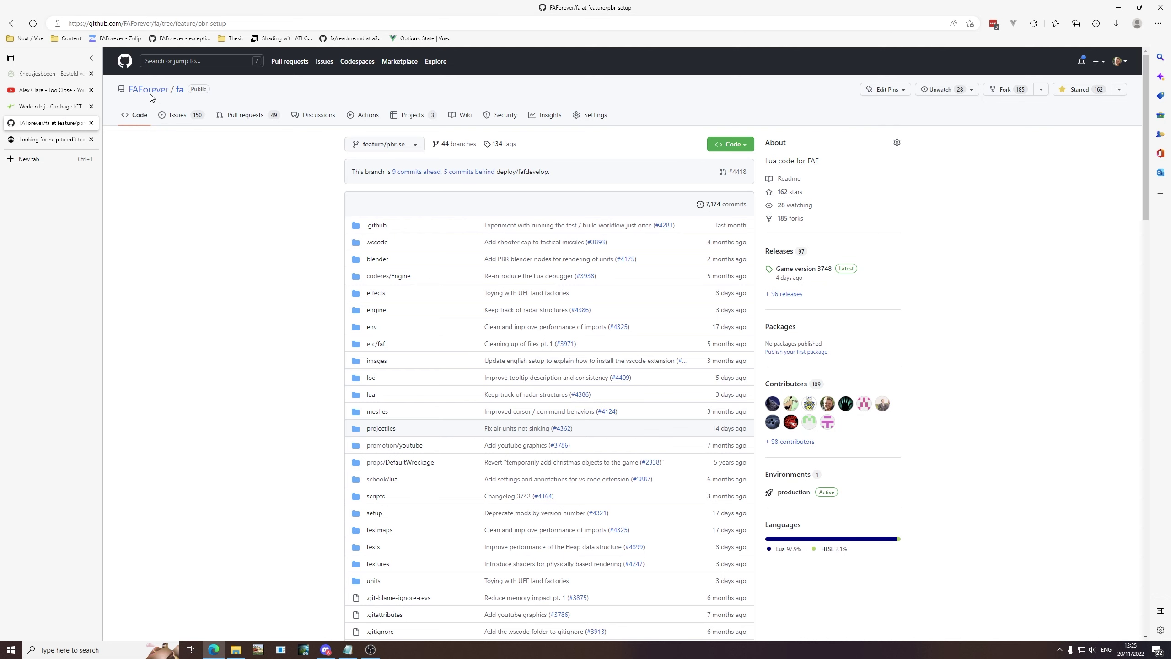
left_click(177, 115)
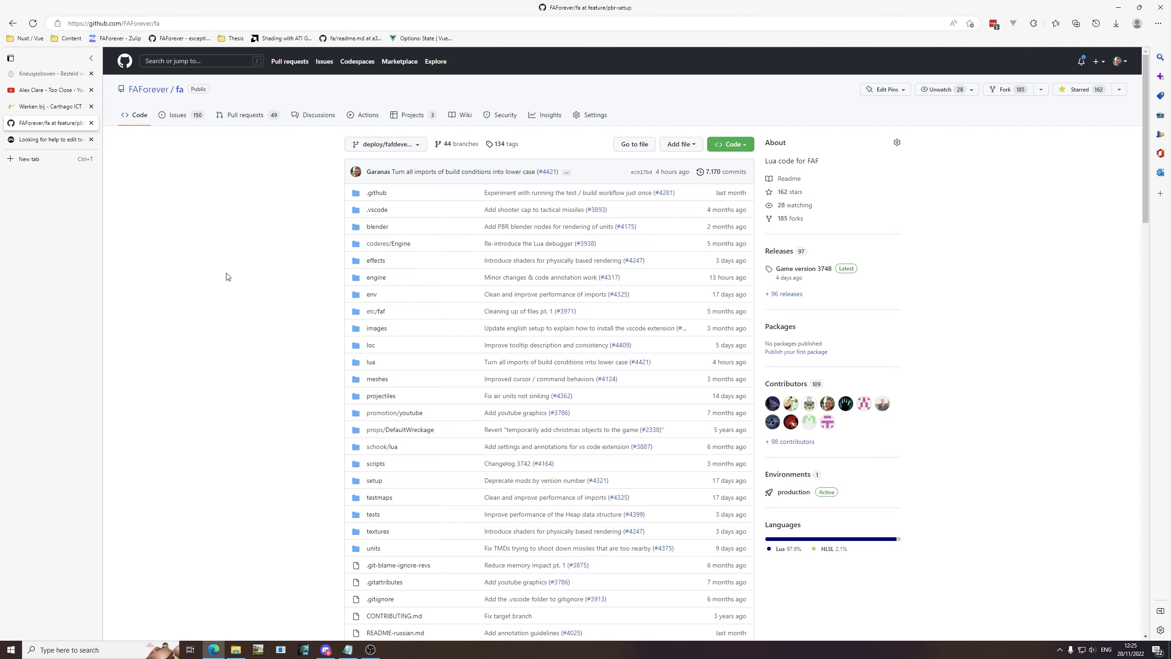
scroll(277, 222, "down", 2)
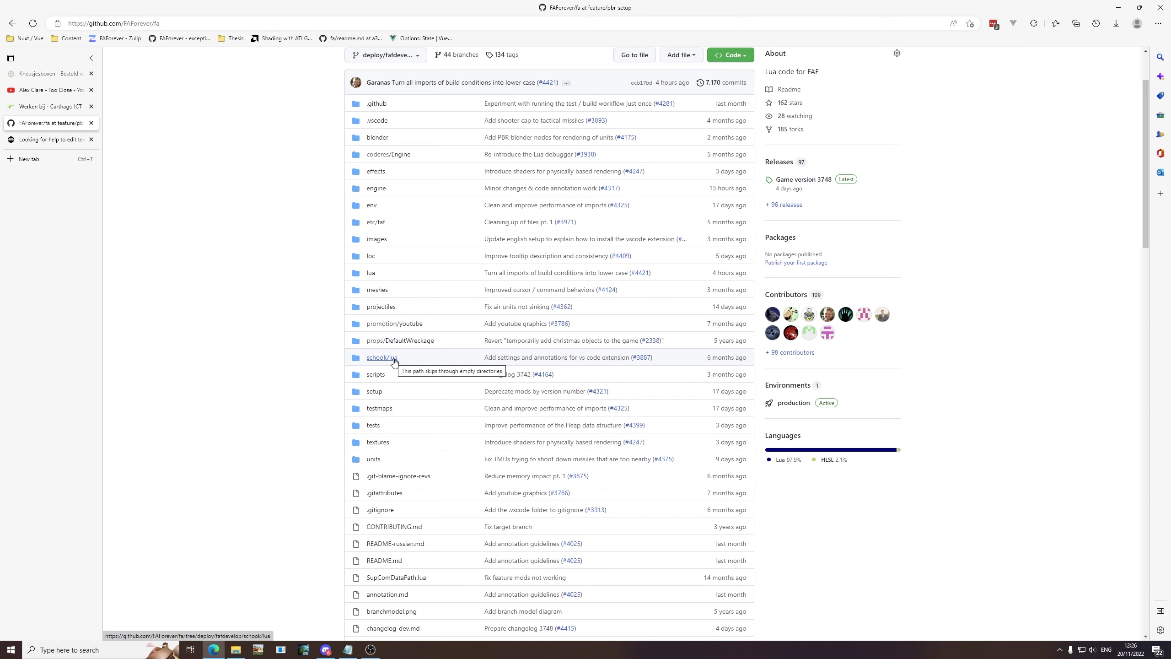
scroll(394, 362, "up", 2)
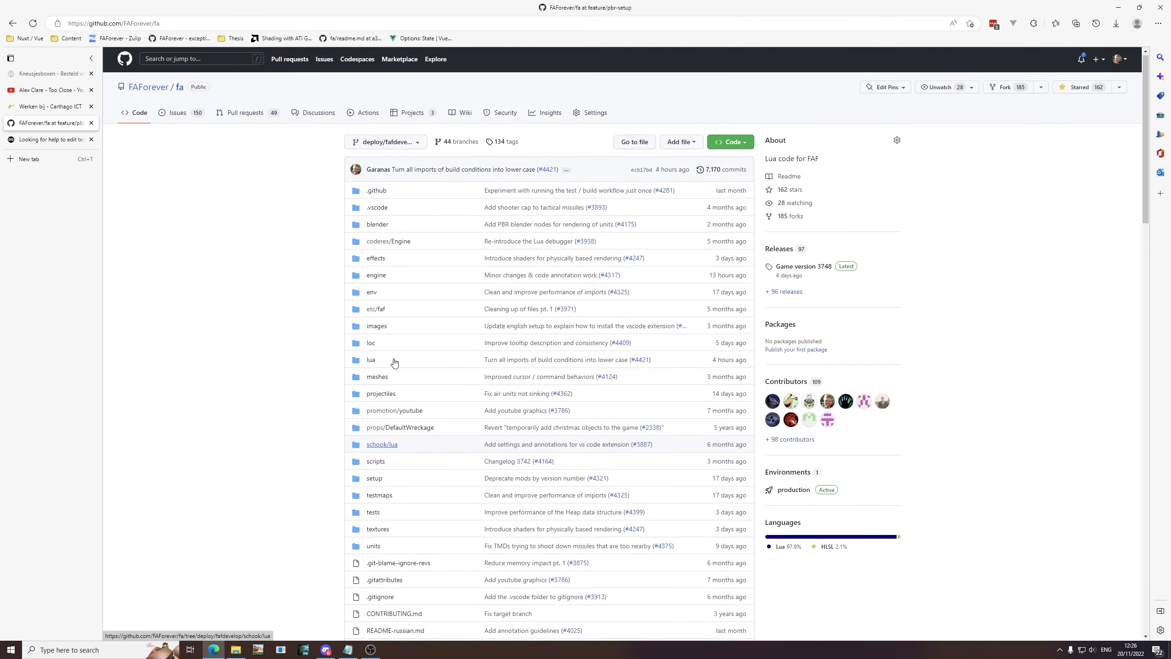
Find the repository's branches matching "pbr" and switch to feature/pbr-setup.
left_click(418, 147)
left_click(299, 150)
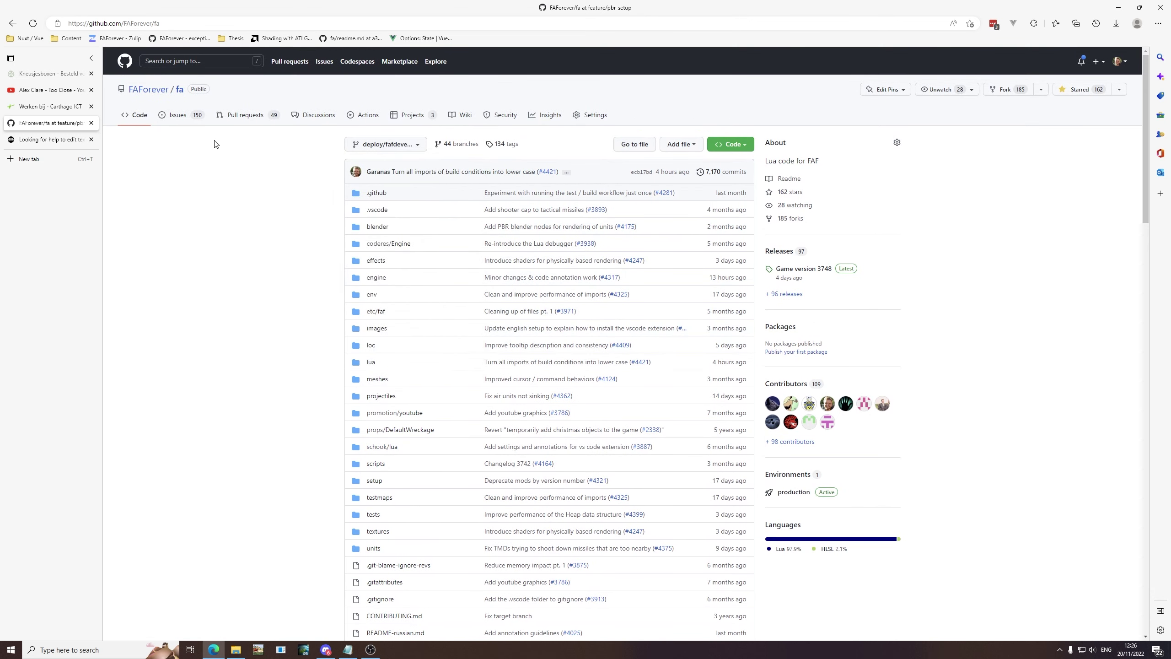
left_click(394, 147)
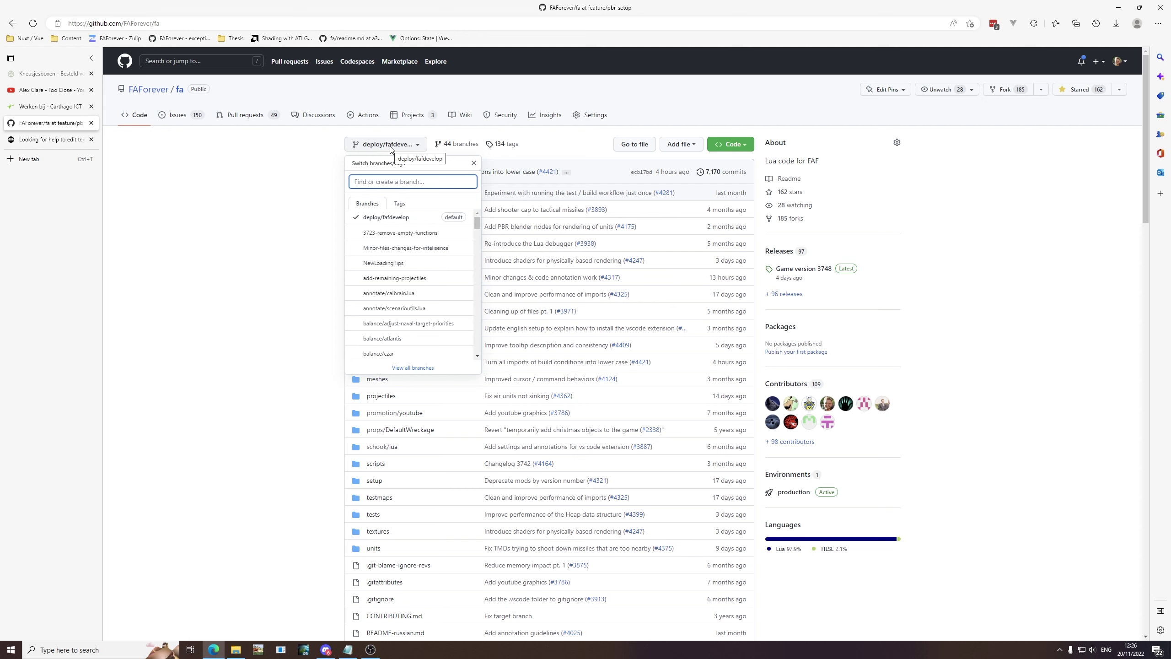
type("pbr")
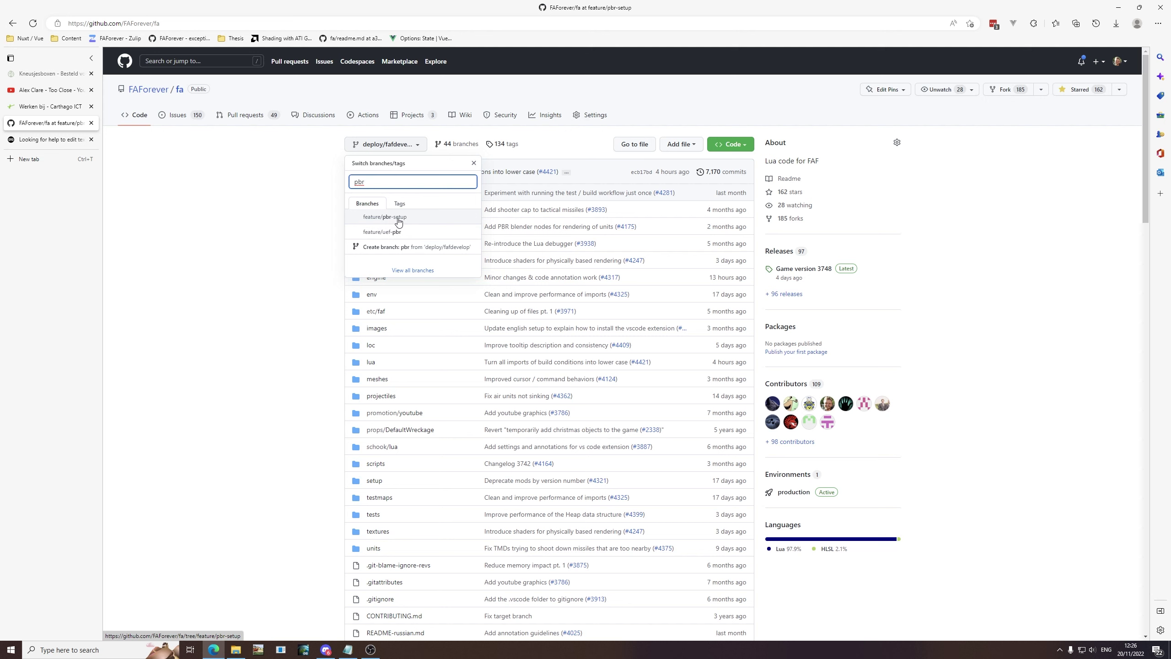
left_click(398, 221)
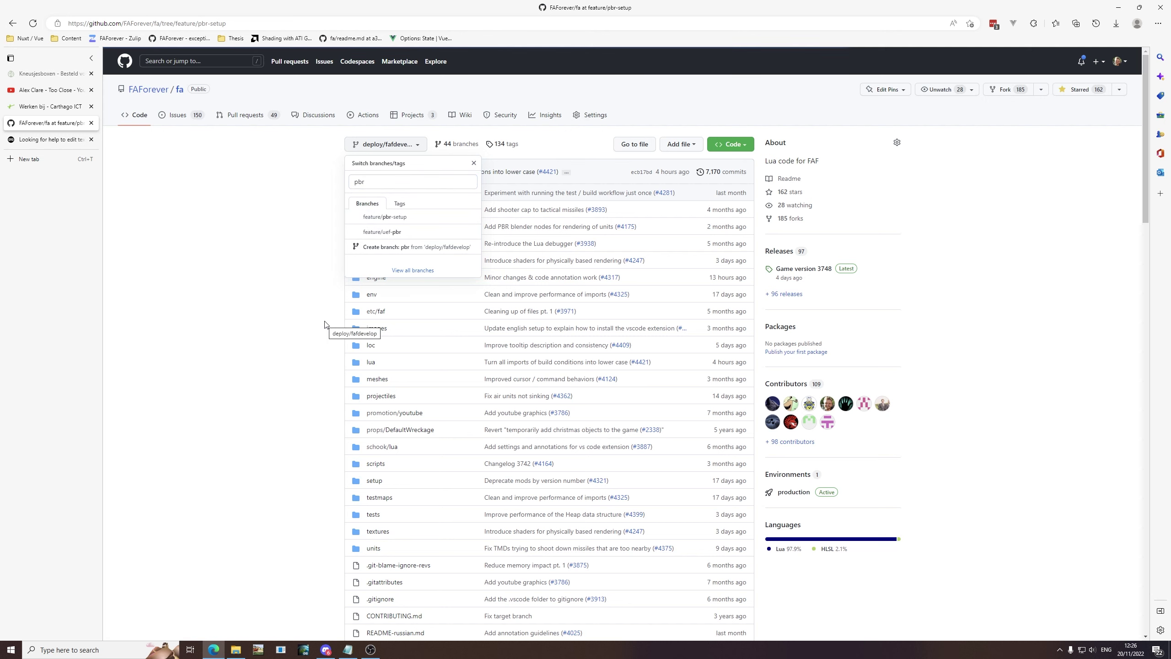
left_click(401, 146)
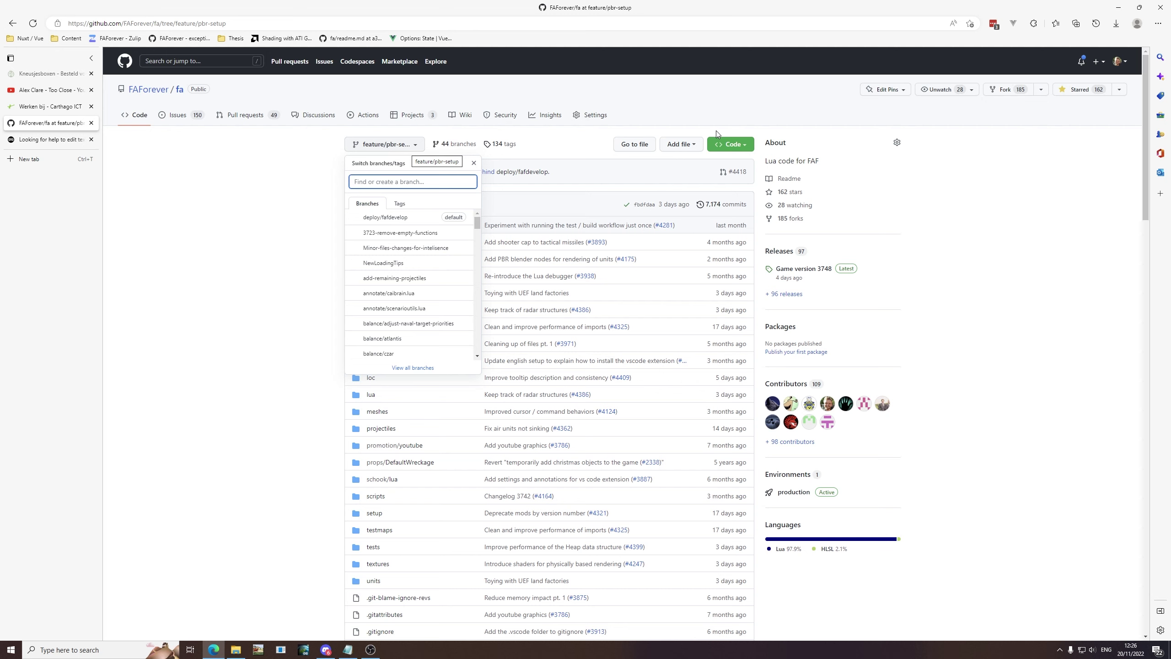
key("Escape")
left_click(407, 146)
Download the feature/pbr-setup branch as a ZIP archive.
left_click(732, 146)
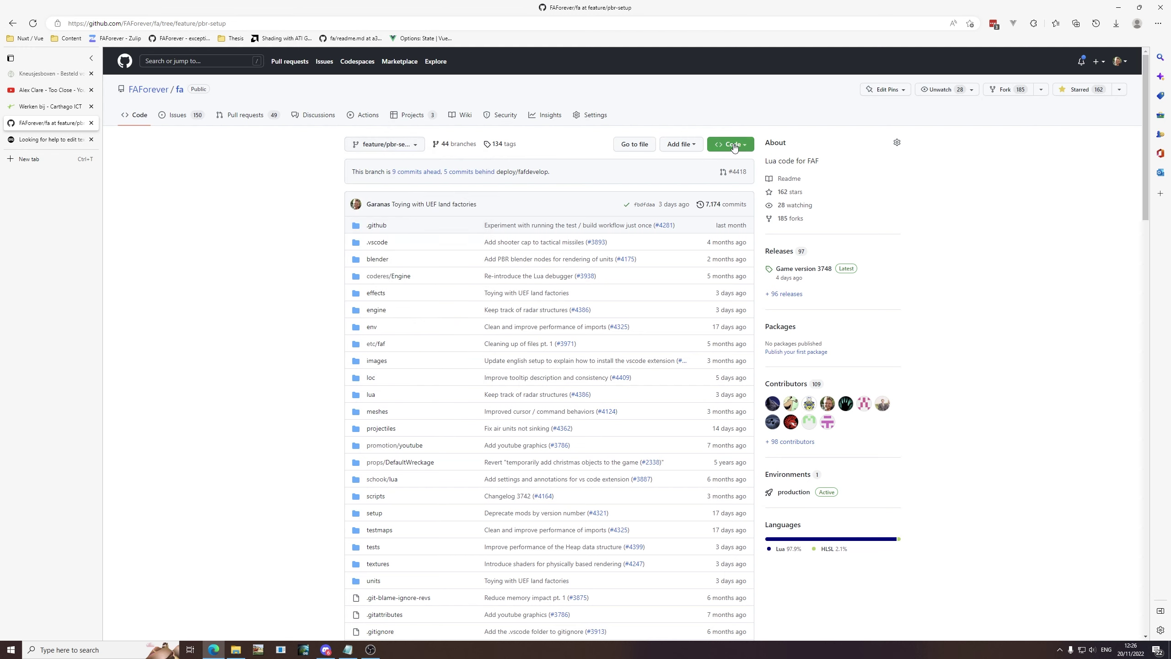
left_click(738, 146)
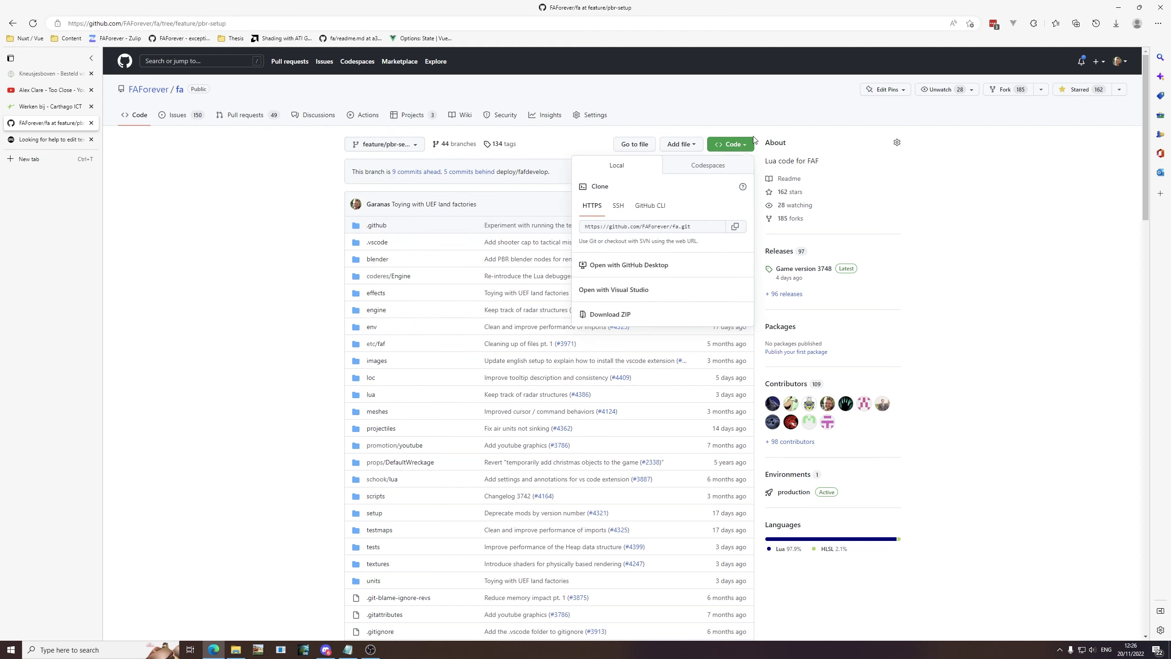
left_click(644, 316)
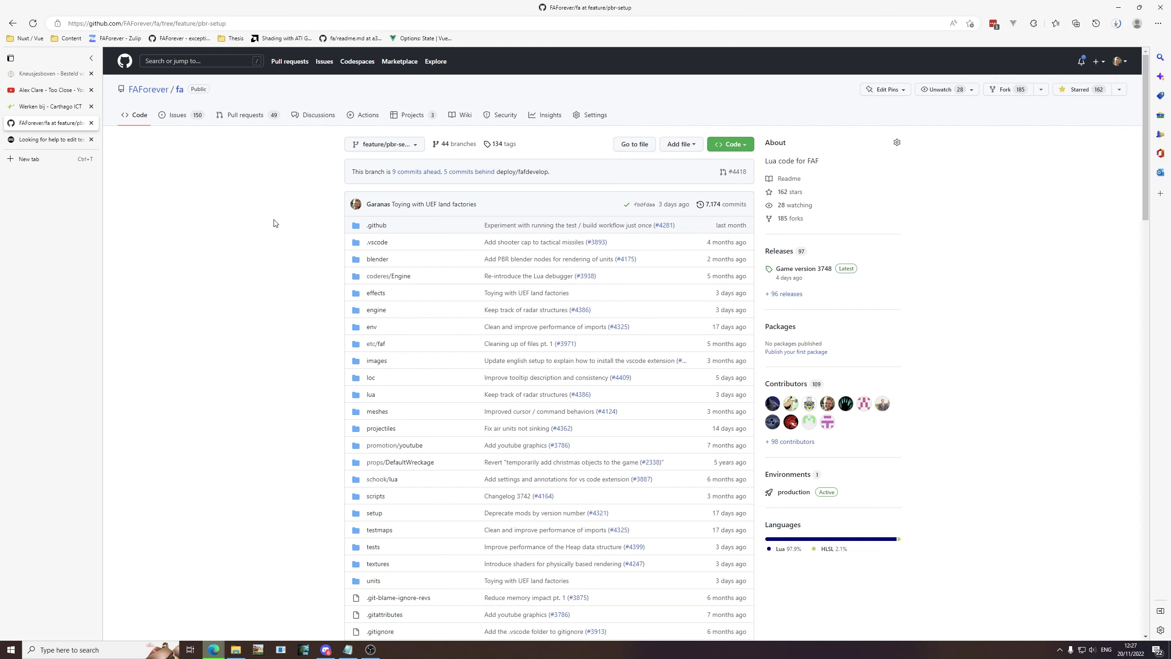
scroll(438, 416, "down", 2)
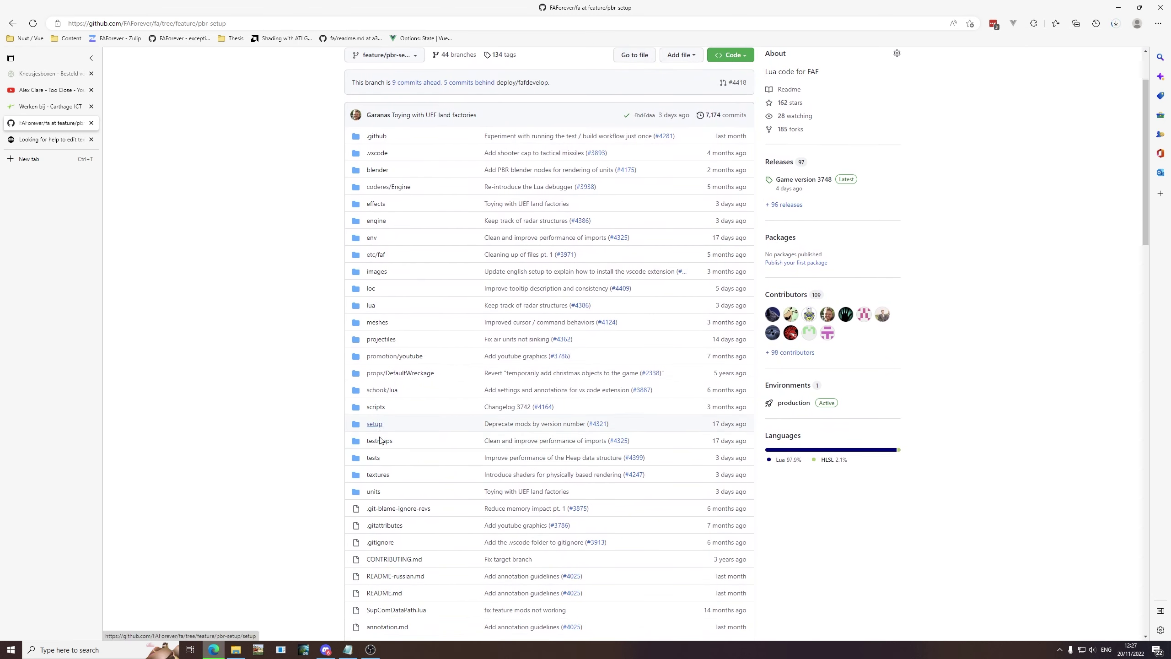
scroll(329, 410, "up", 2)
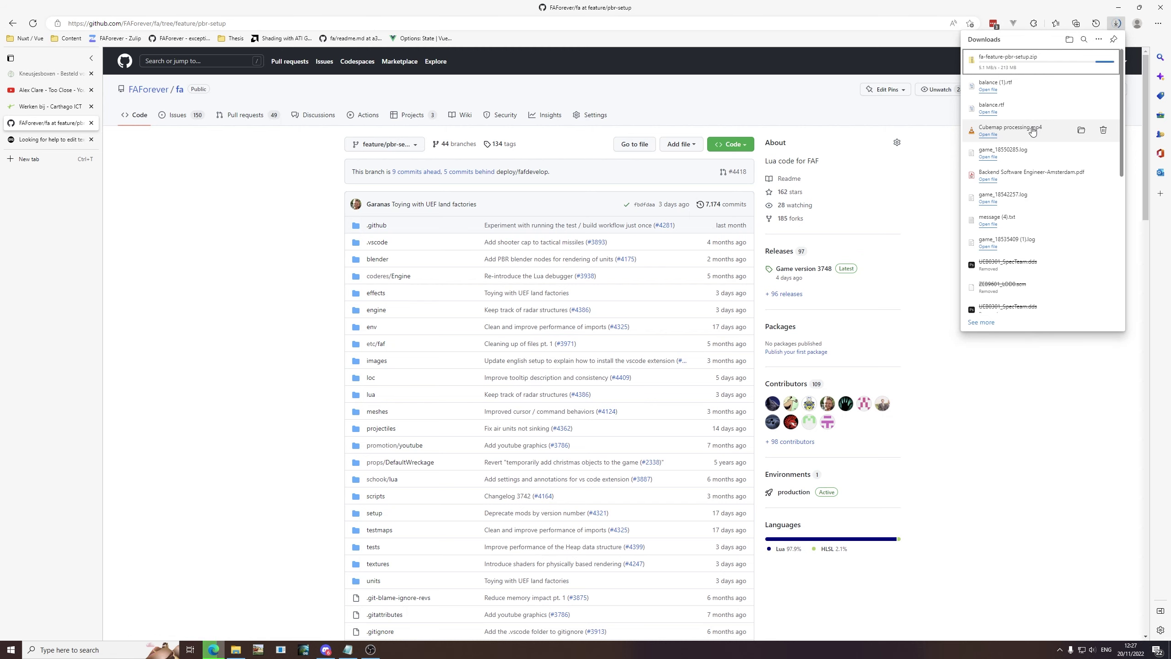
left_click(371, 650)
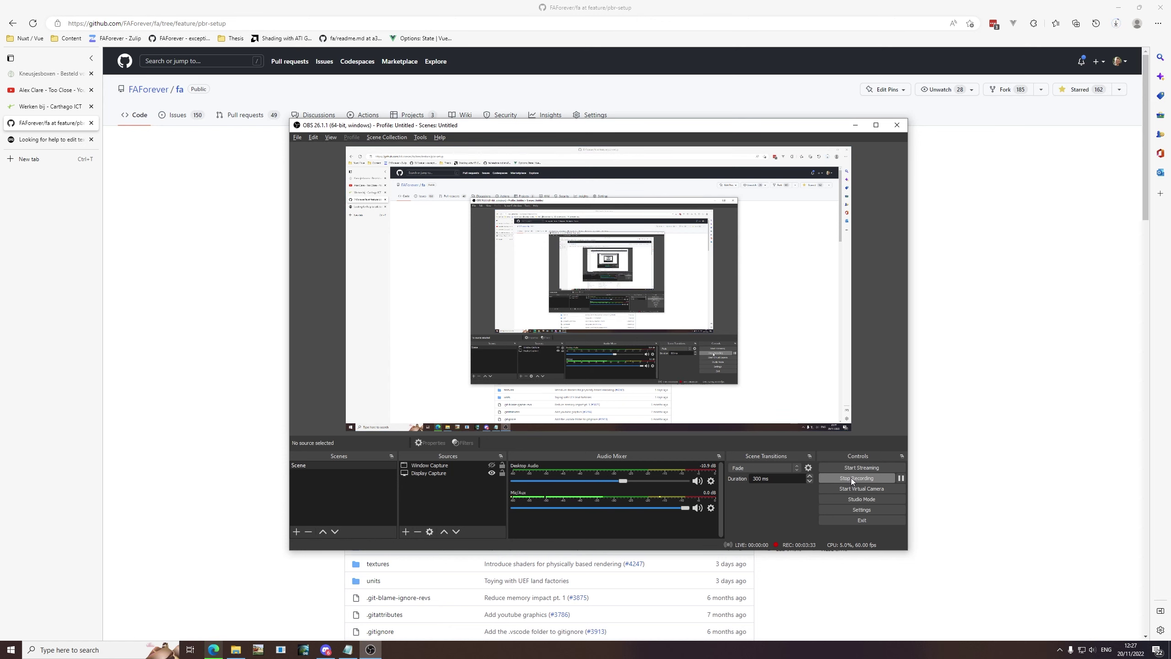
left_click(856, 478)
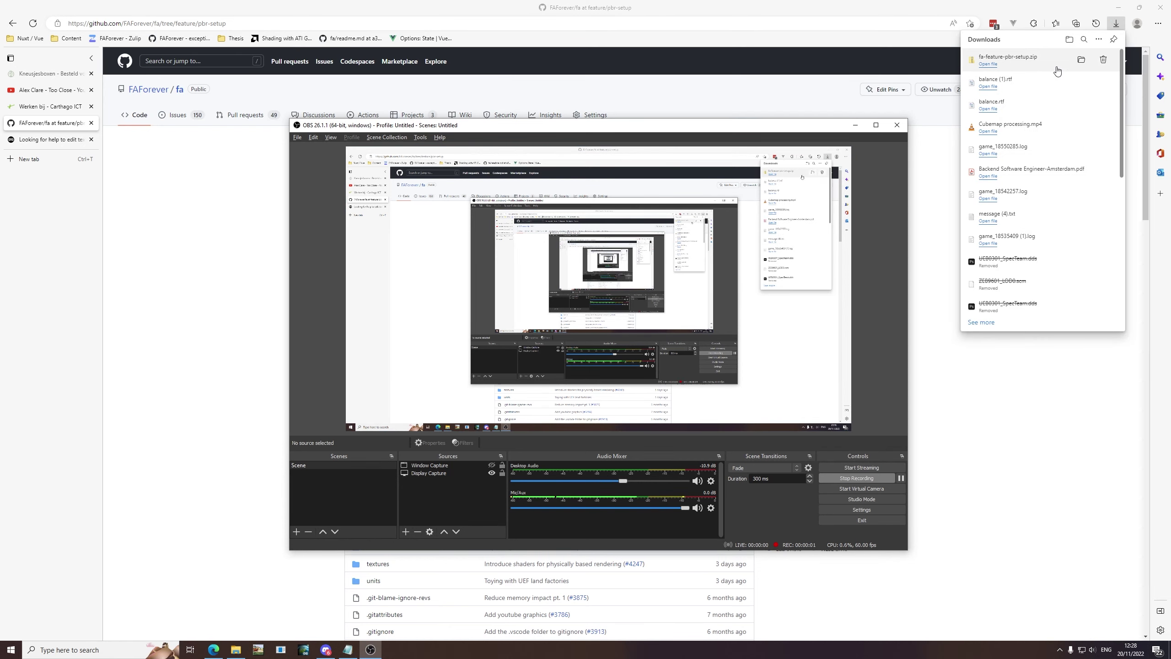
Show the downloaded fa-feature-pbr-setup.zip in its folder and cut it.
left_click(1031, 42)
left_click(1081, 62)
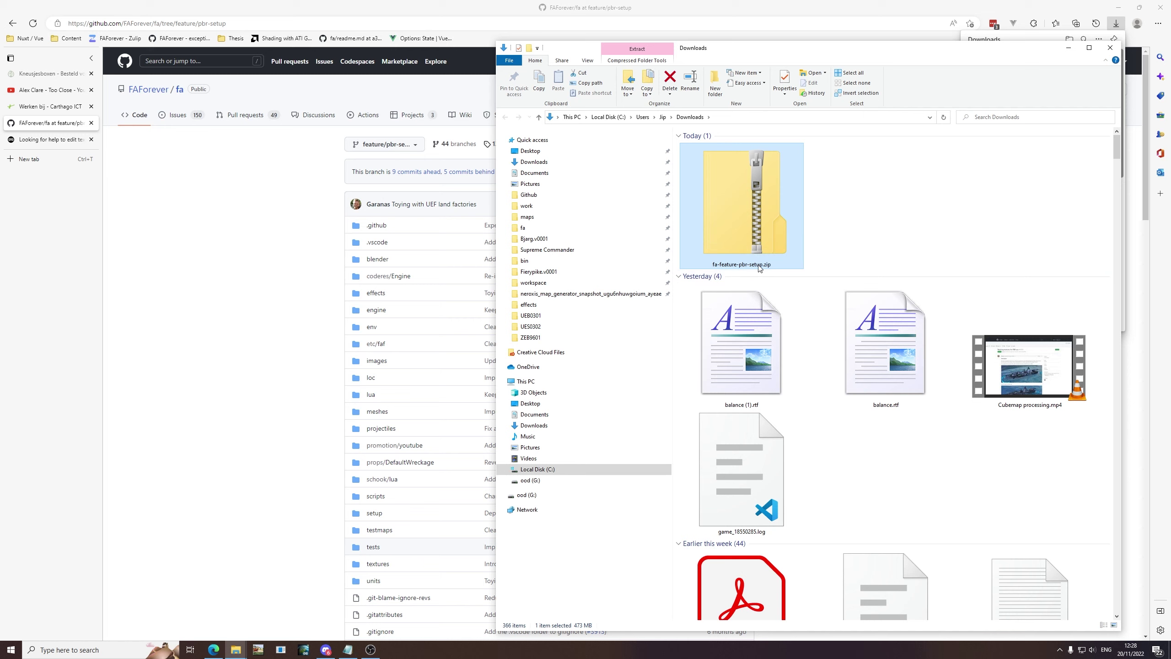
key("ctrl+x")
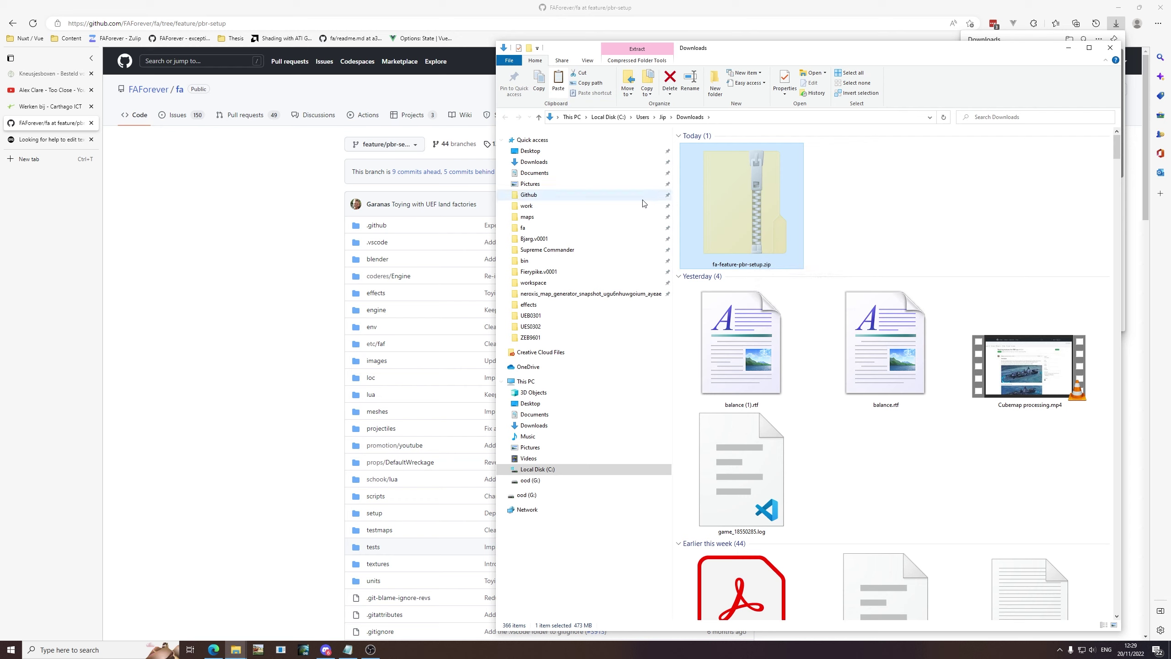
left_click(757, 204, "ctrl")
left_click(758, 204)
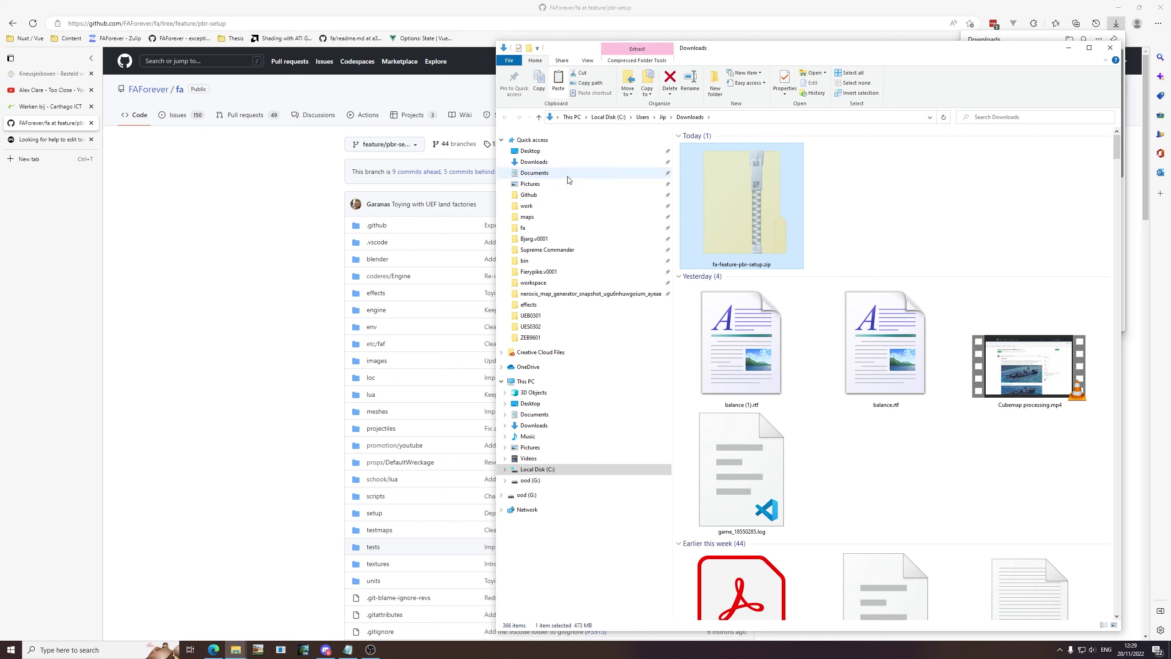
Create a folder named faf-development in Documents and open it.
left_click(534, 175)
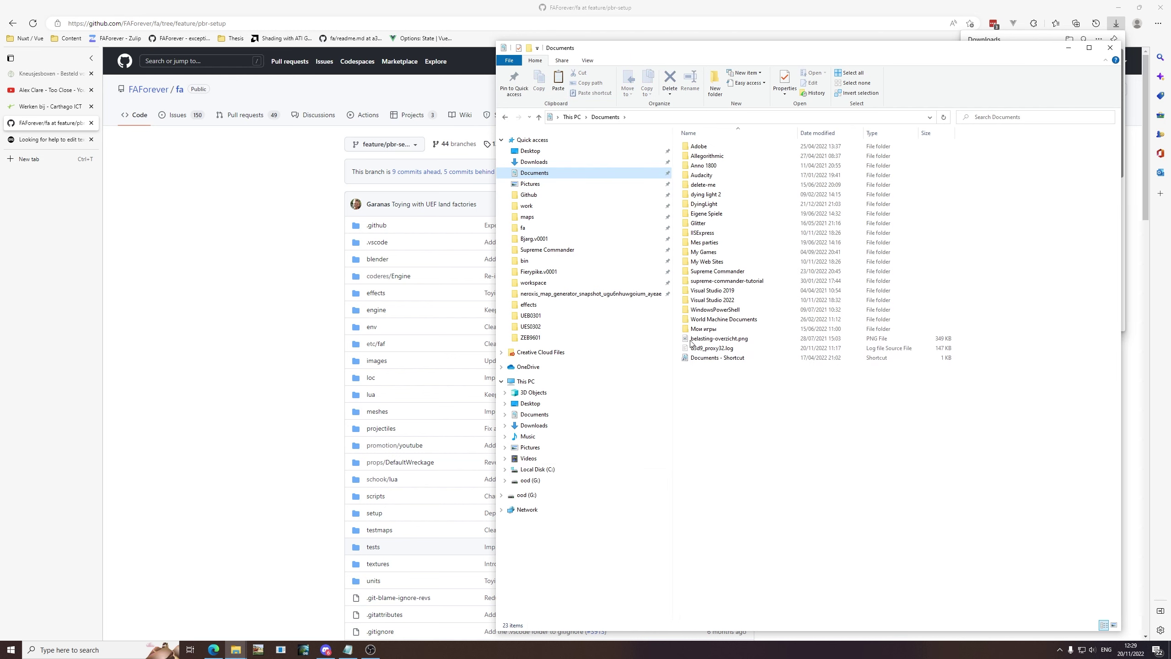
right_click(741, 409)
mouse_move(797, 583)
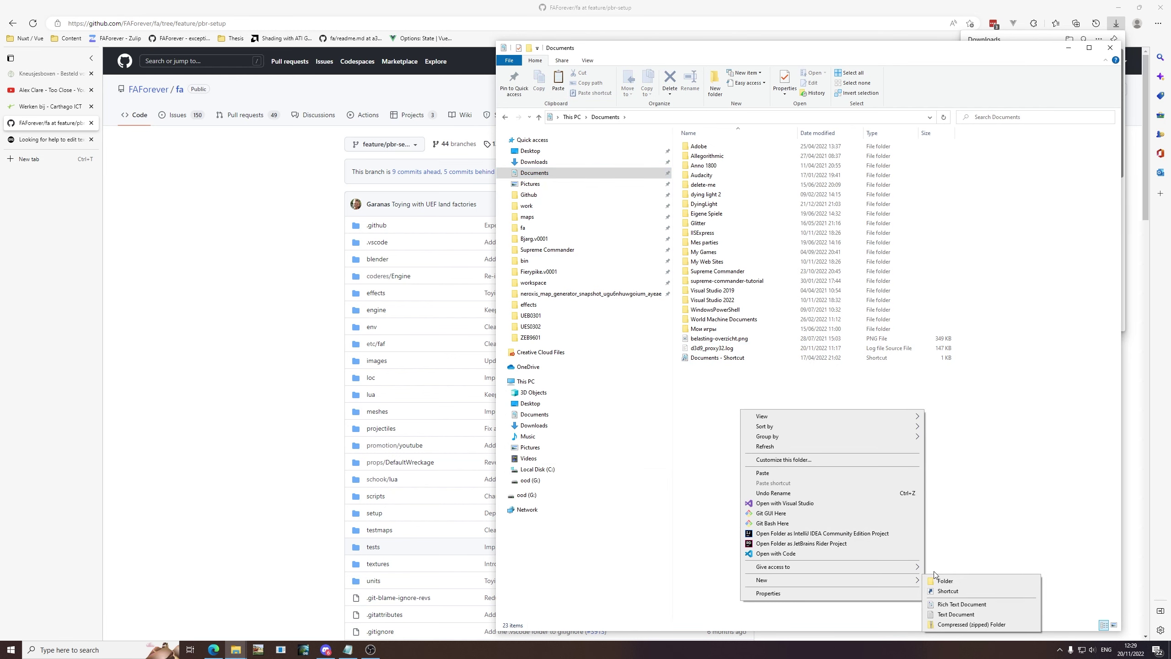
left_click(938, 580)
type("faf-development")
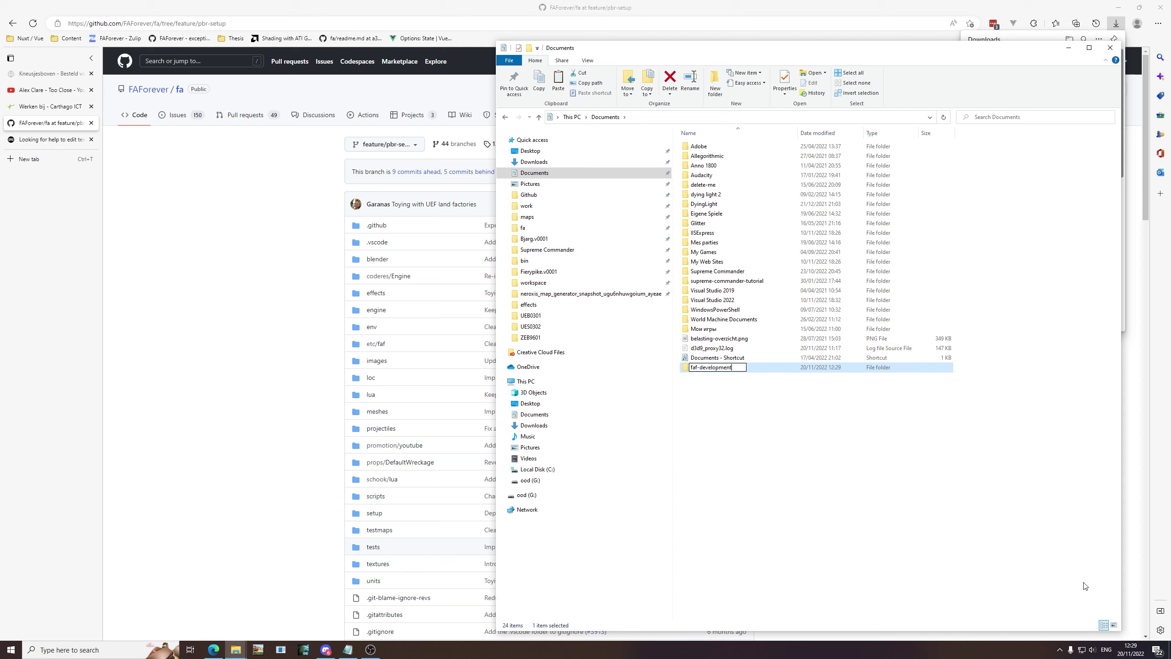
key("Return")
key("Return")
Paste fa-feature-pbr-setup.zip into the faf-development folder and extract it in place with 7-Zip.
key("ctrl+v")
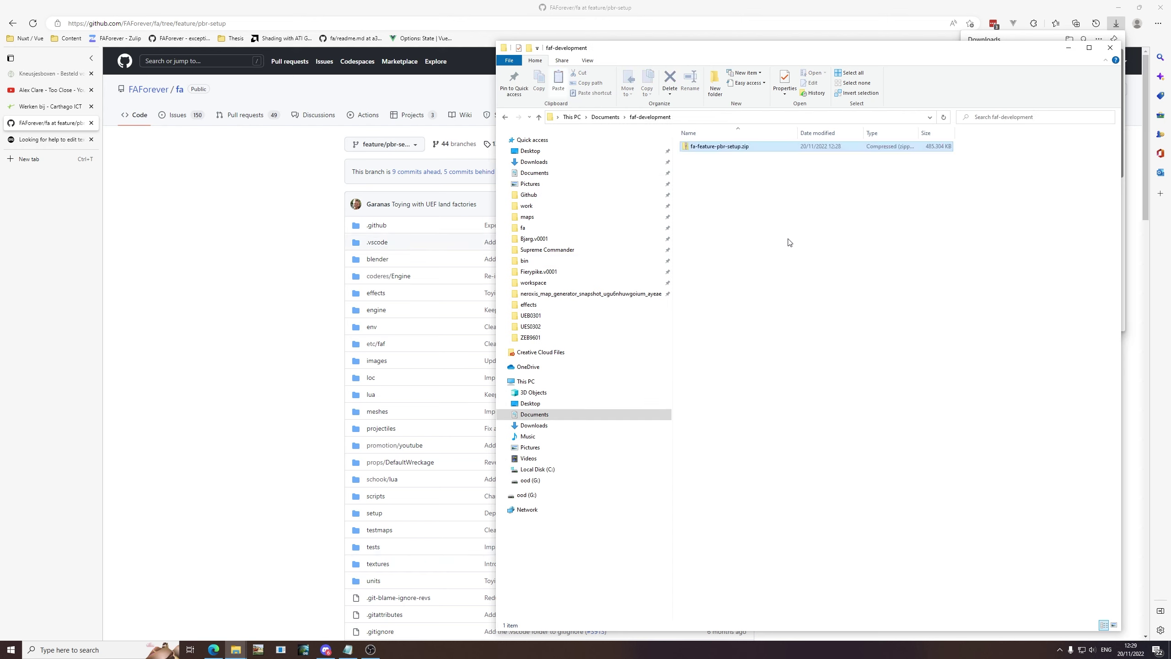
right_click(749, 153)
mouse_move(825, 231)
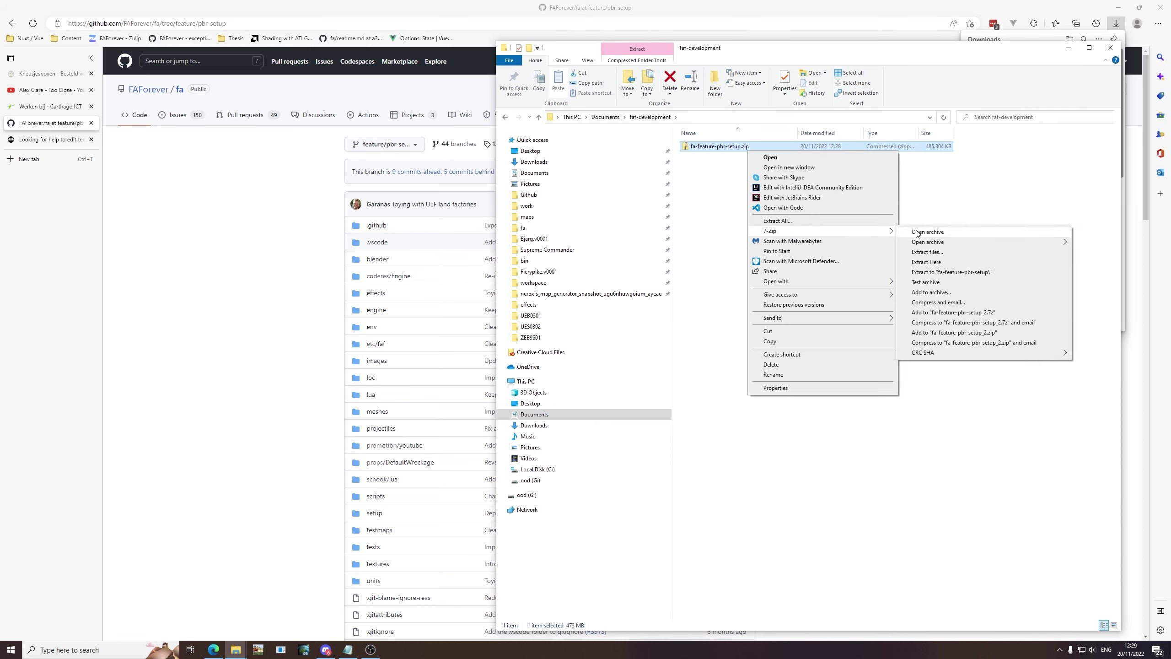
left_click(947, 264)
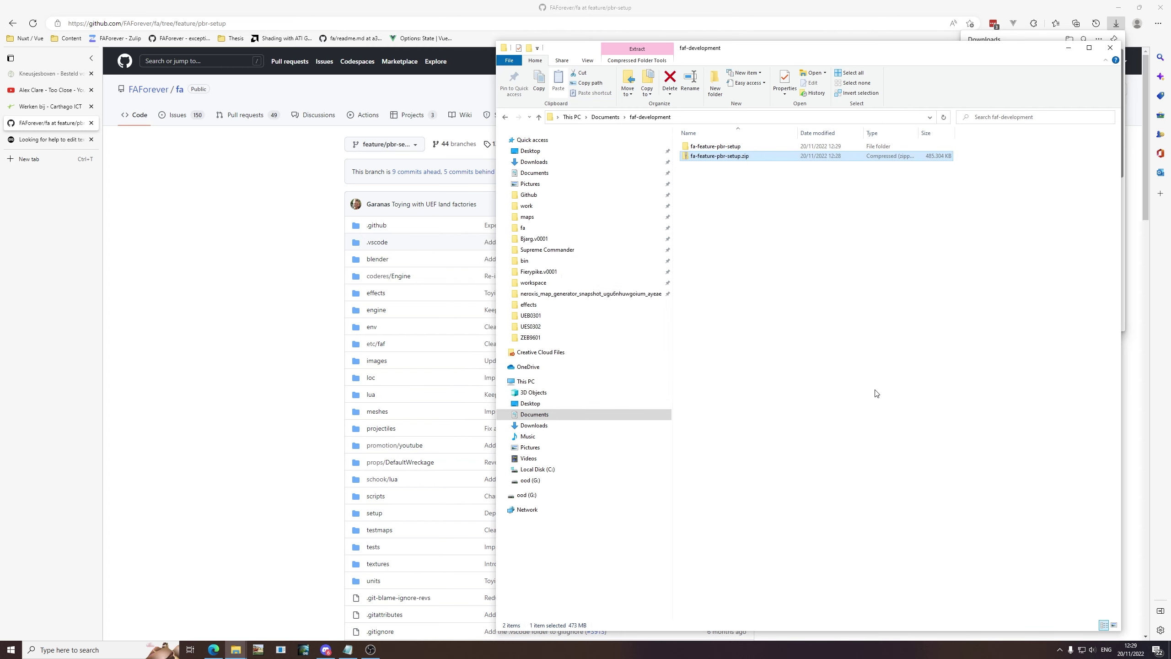
Open the extracted fa-feature-pbr-setup folder and compare its contents with the branch's file list on GitHub.
double_click(736, 147)
left_click_drag(768, 601, 766, 143)
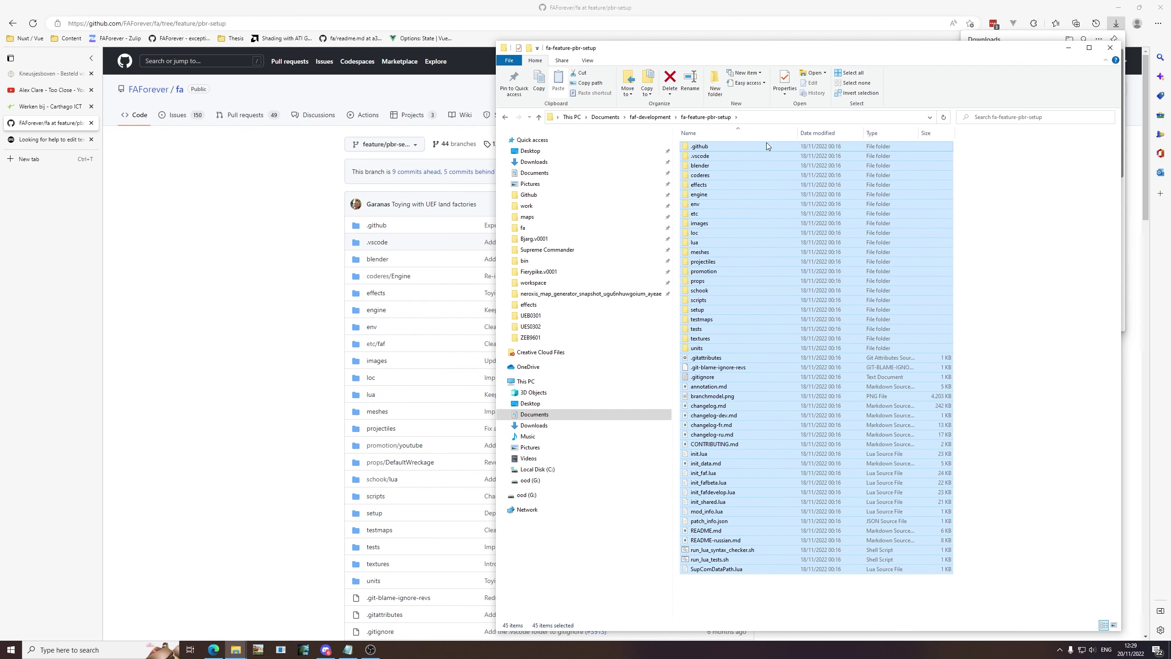
left_click(289, 268)
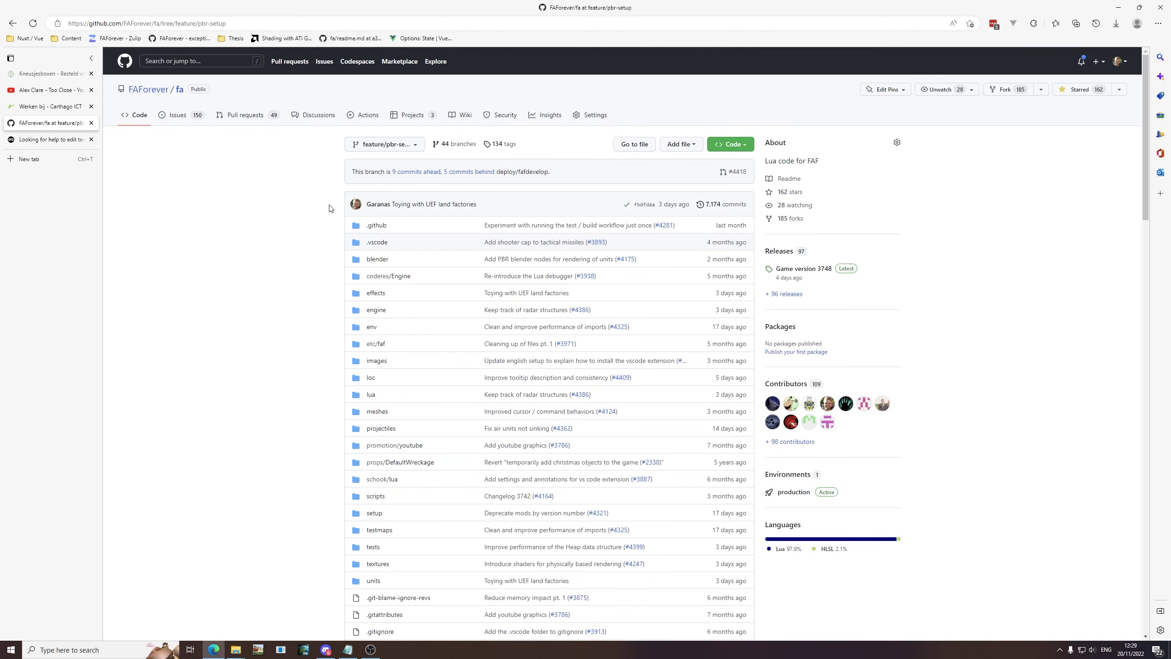
scroll(379, 305, "down", 3)
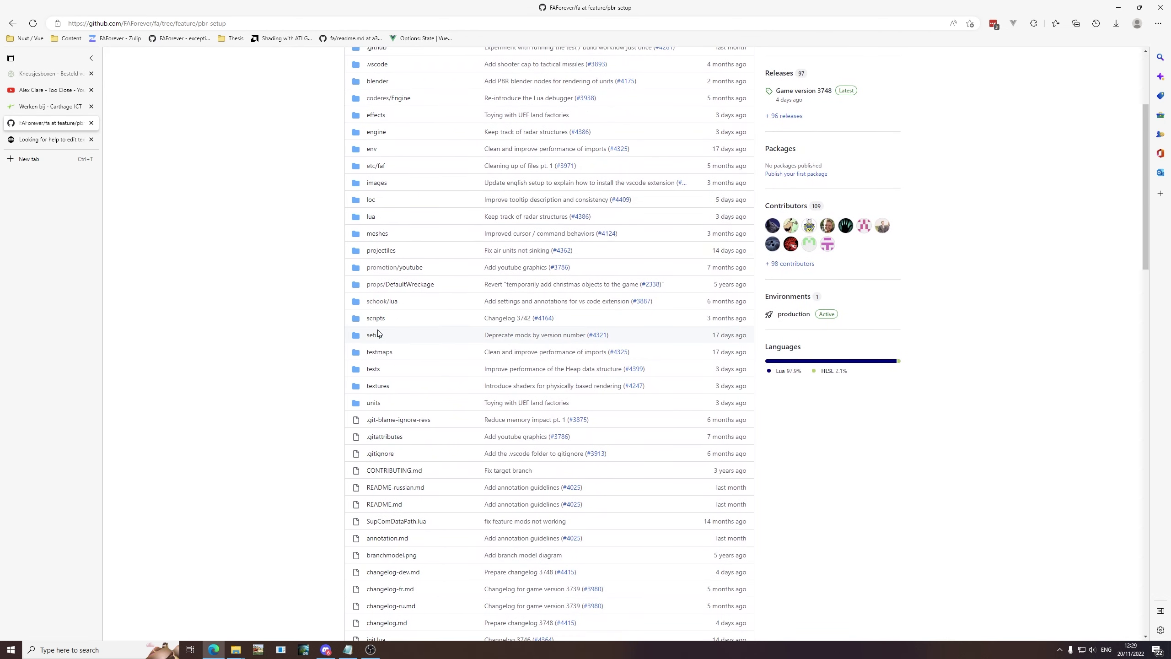
key("alt+Tab")
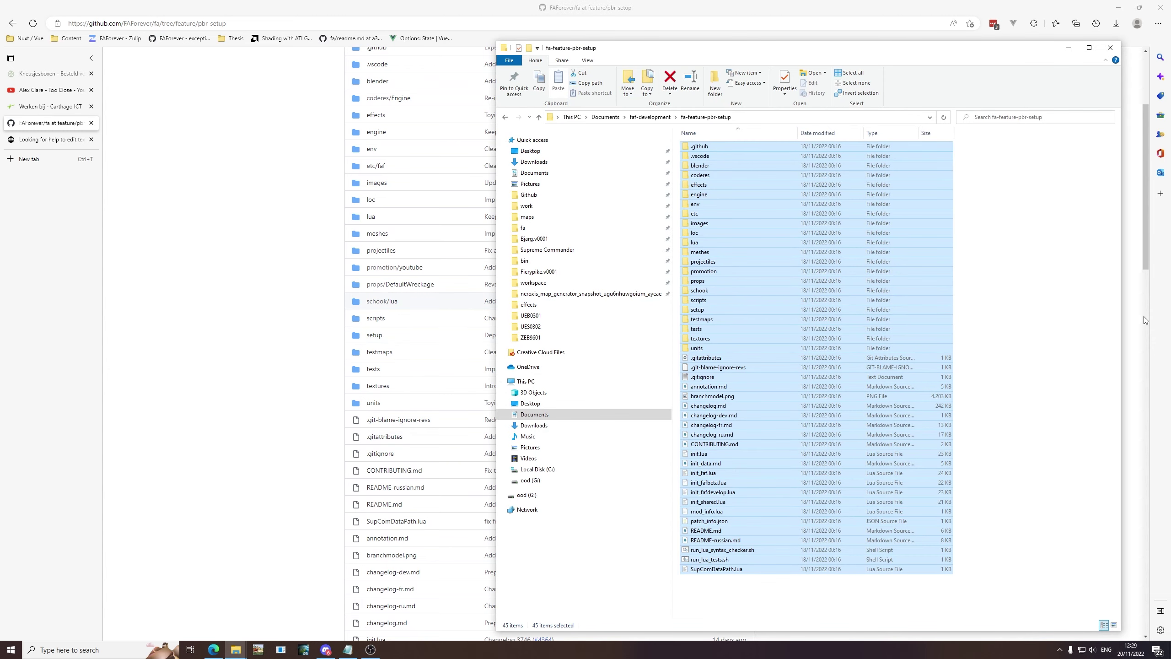
left_click(1029, 301)
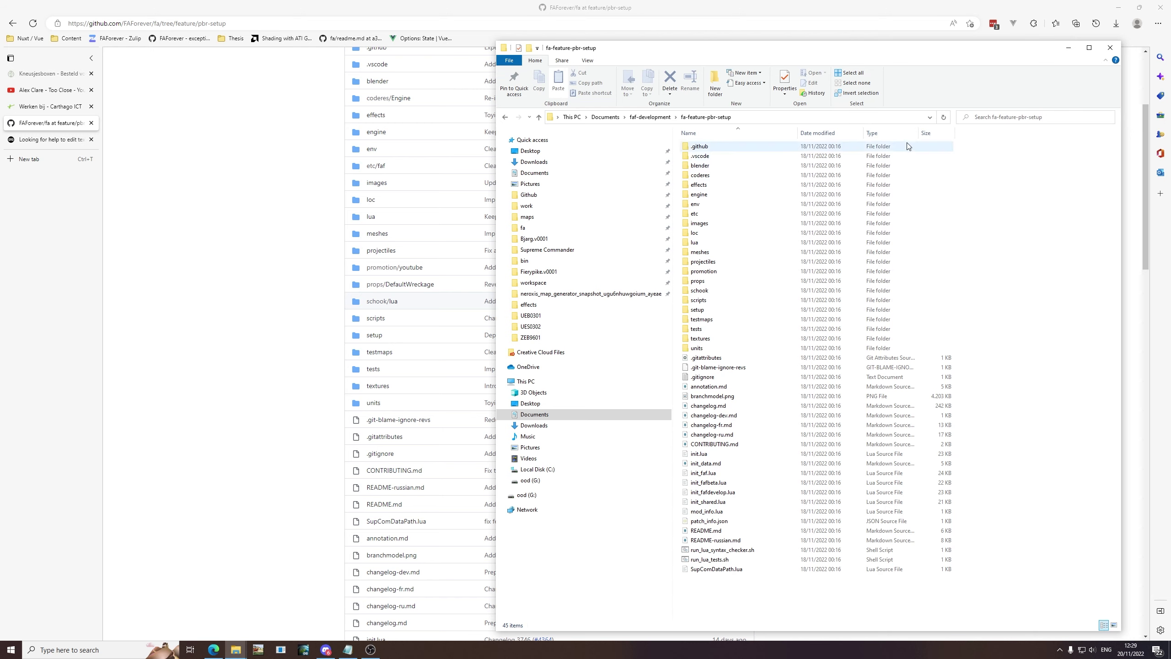
Create a shortcut to the fa-feature-pbr-setup folder inside that same folder.
left_click(883, 115)
left_click_drag(692, 116, 751, 125)
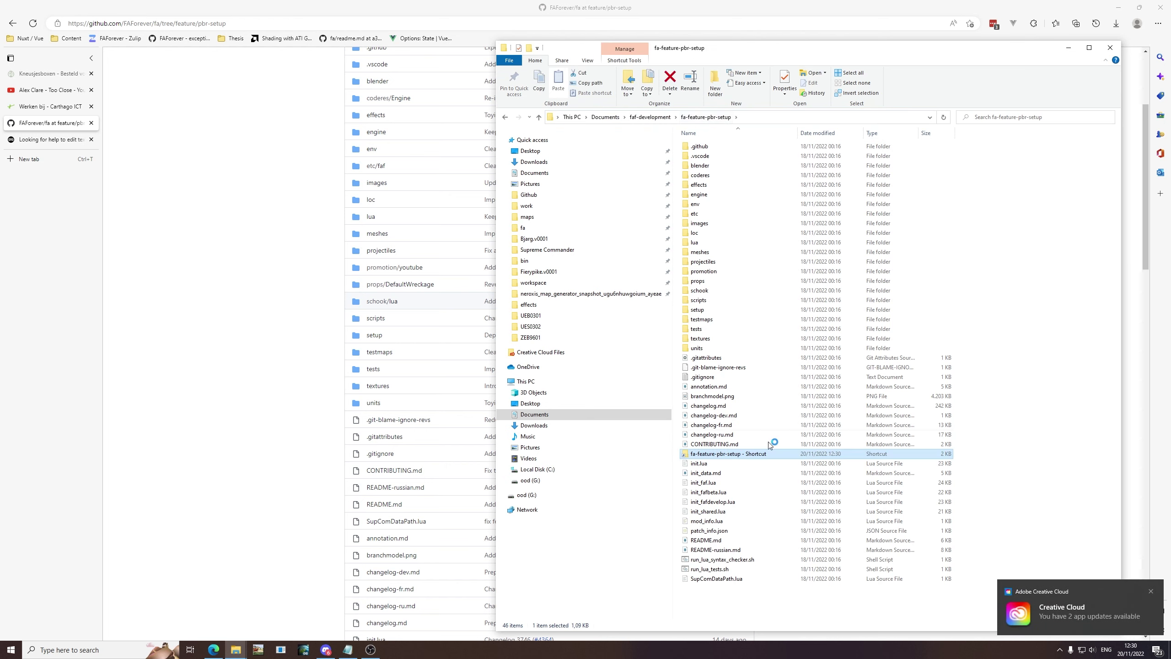
Delete the fa-feature-pbr-setup shortcut from the extracted folder and clear the file selection.
double_click(763, 454)
key("Delete")
left_click(763, 435)
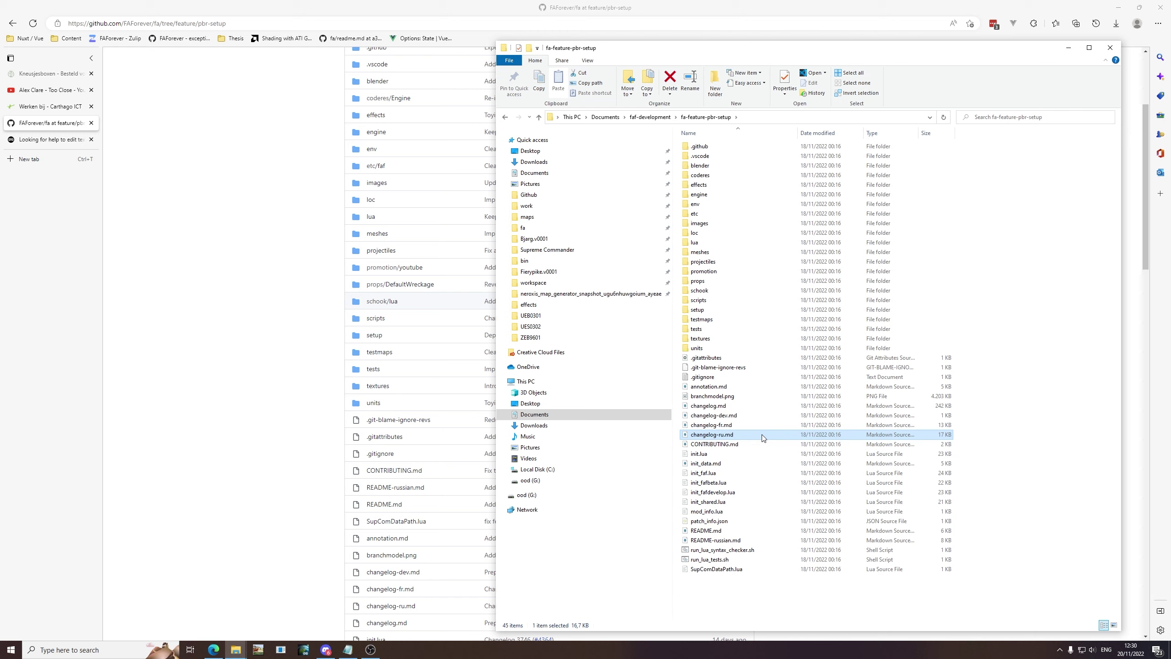
left_click(1065, 274)
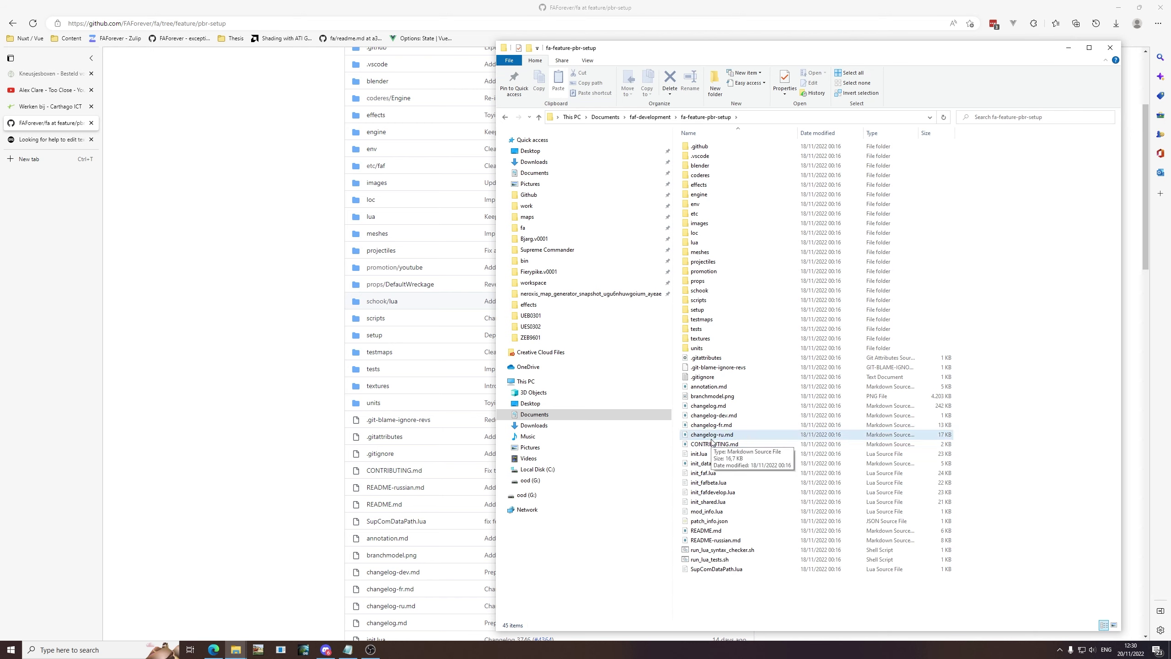
Switch to the branch page on GitHub and open the English setup instructions from the README's Contributing section in a new tab.
left_click(199, 239)
scroll(302, 358, "down", 15)
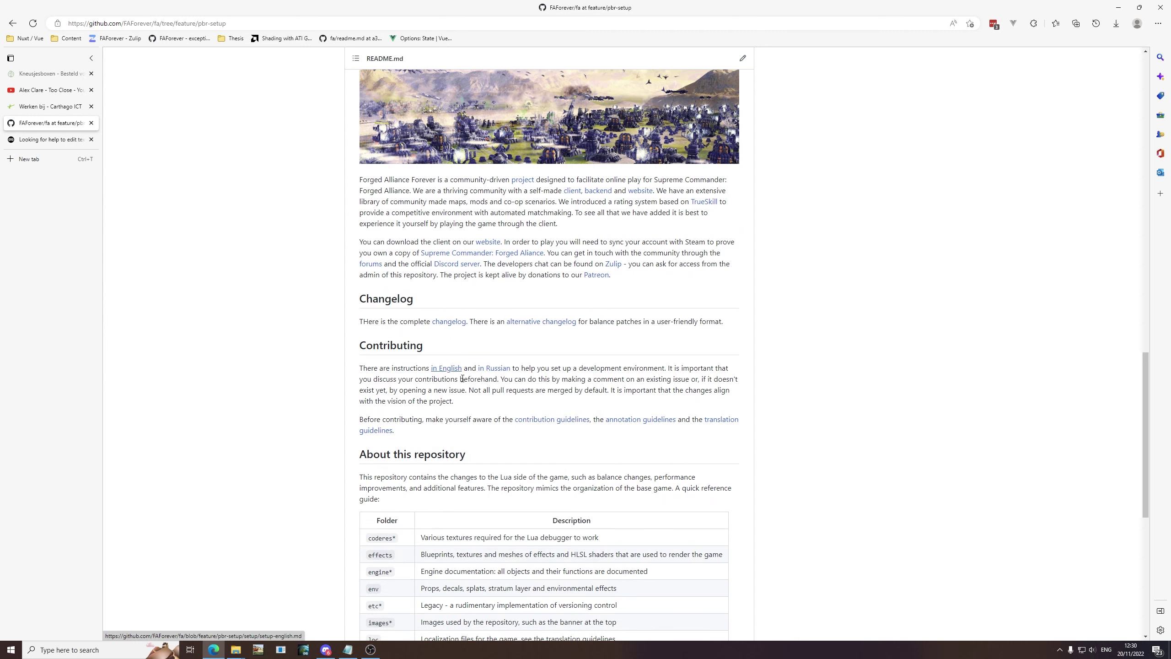
middle_click(444, 374)
left_click(62, 141)
scroll(435, 336, "down", 4)
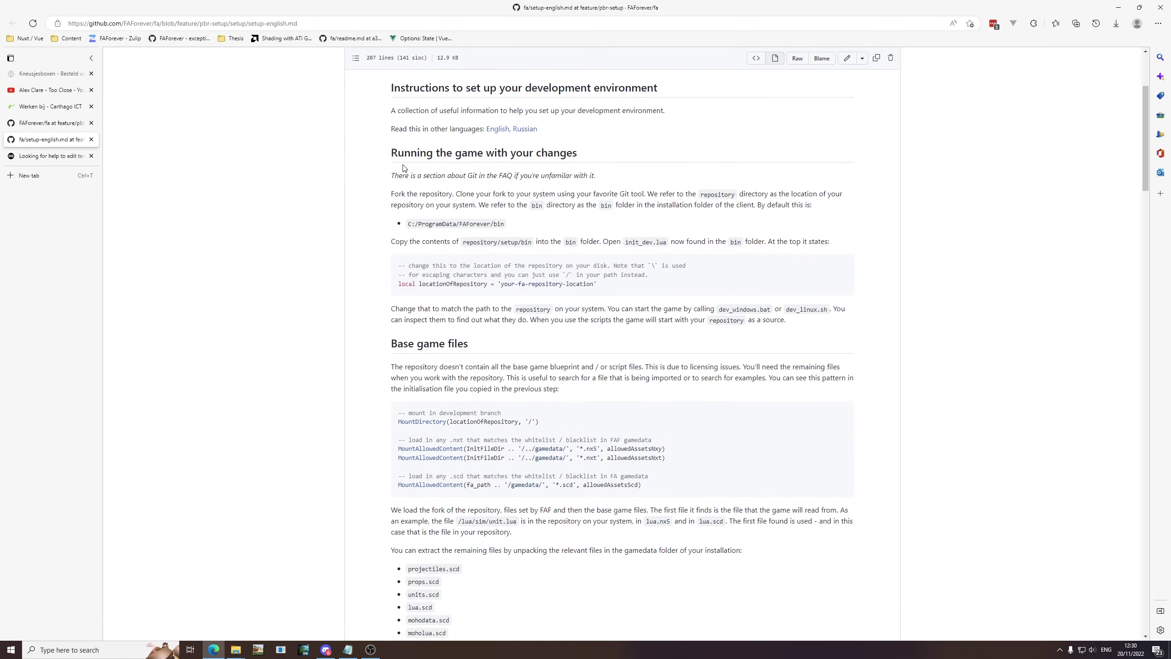
Read the "Running the game with your changes" section for the client's bin location and which repository contents to copy there.
scroll(412, 202, "down", 5)
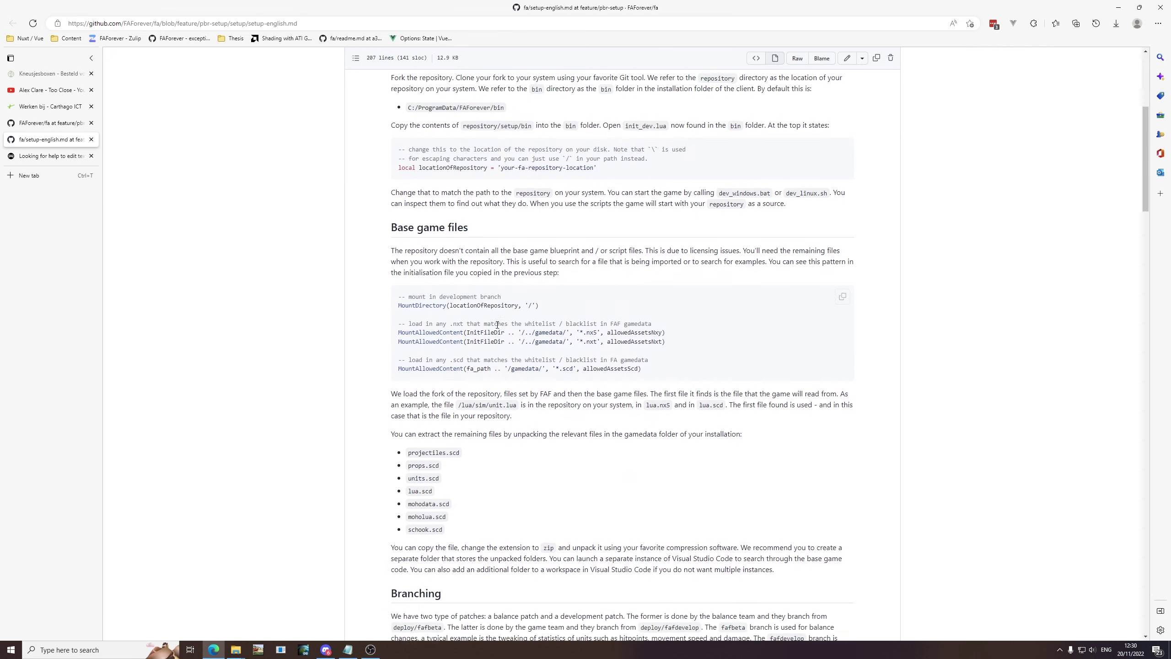
scroll(425, 210, "up", 7)
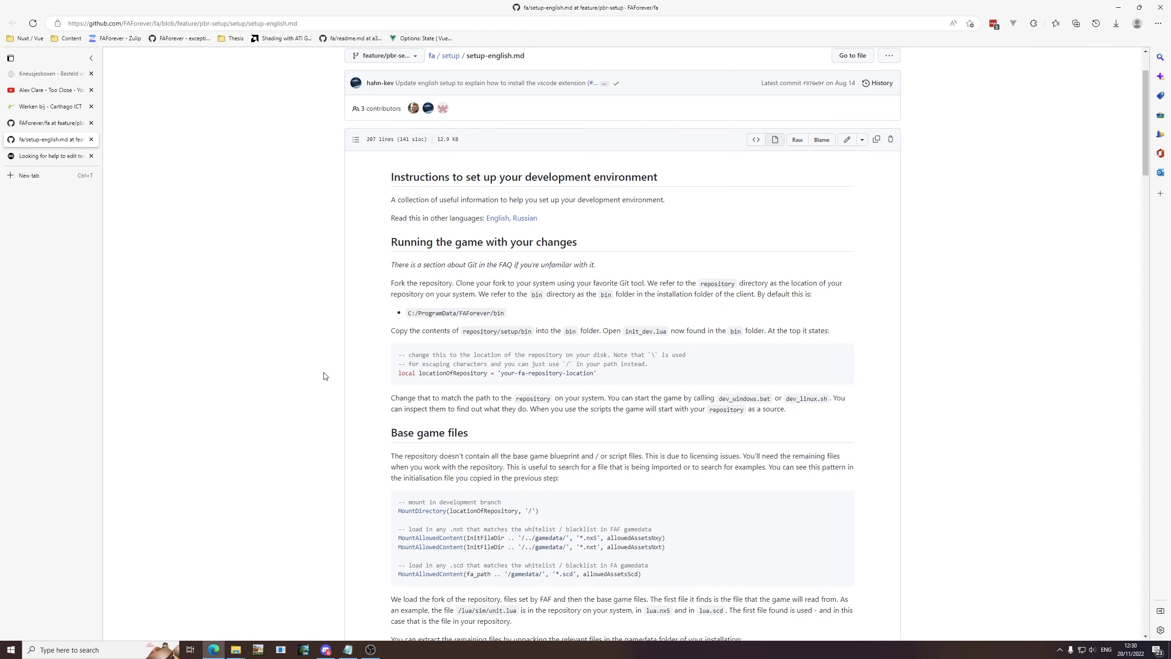
key("ctrl+shift+Tab")
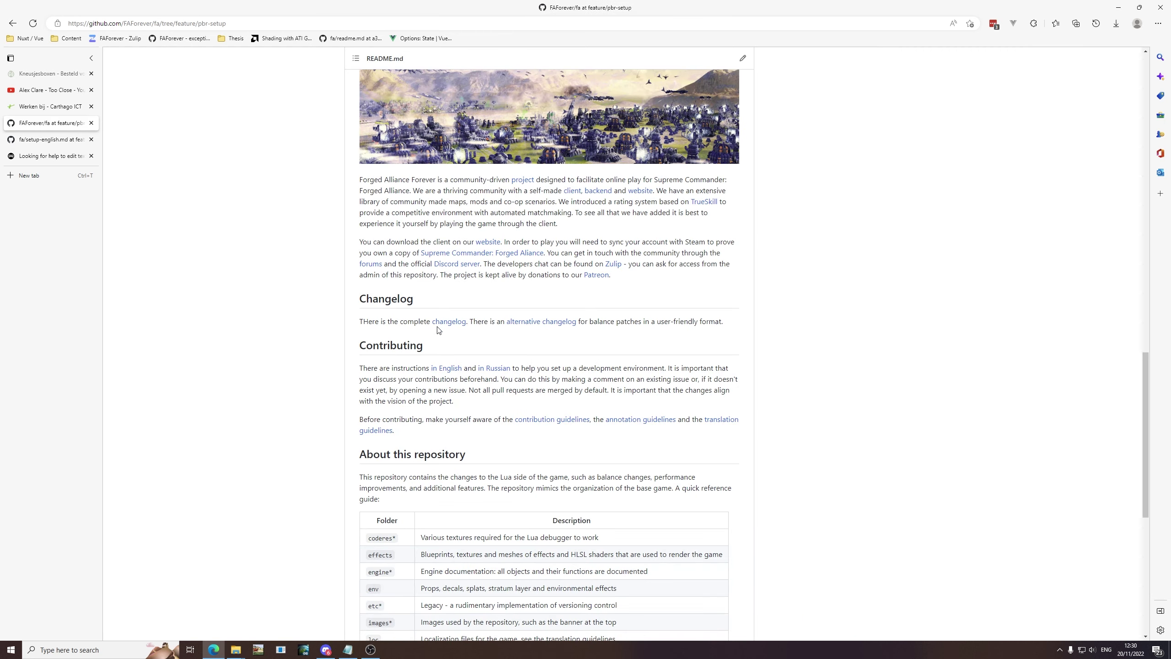
key("ctrl+Tab")
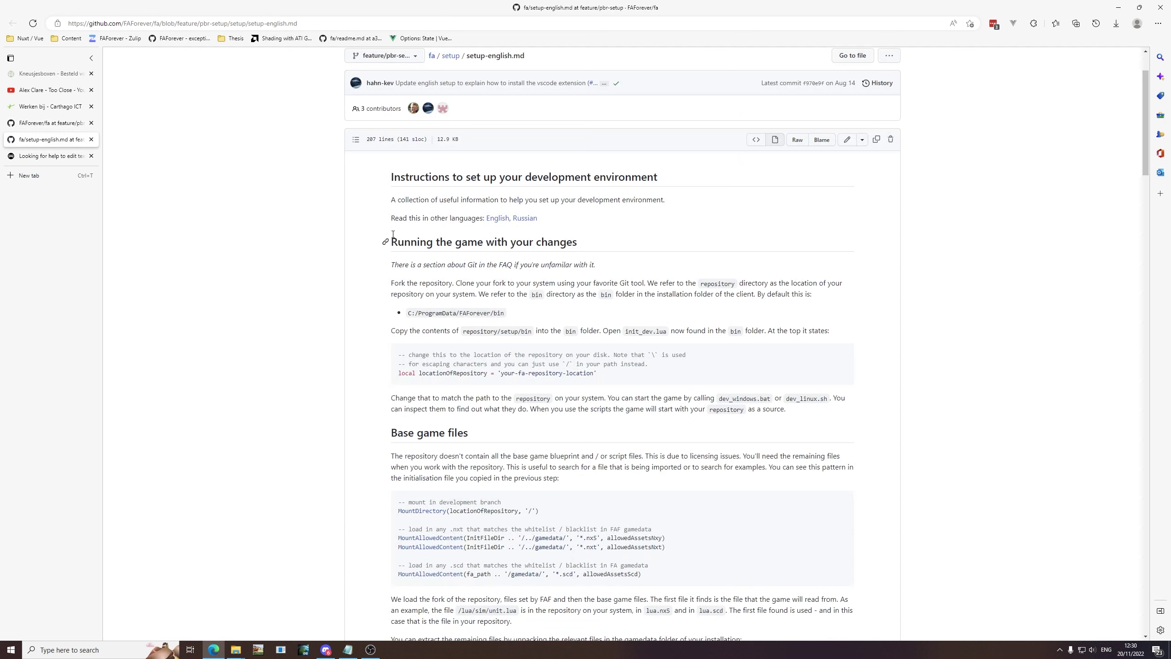
left_click_drag(390, 241, 584, 240)
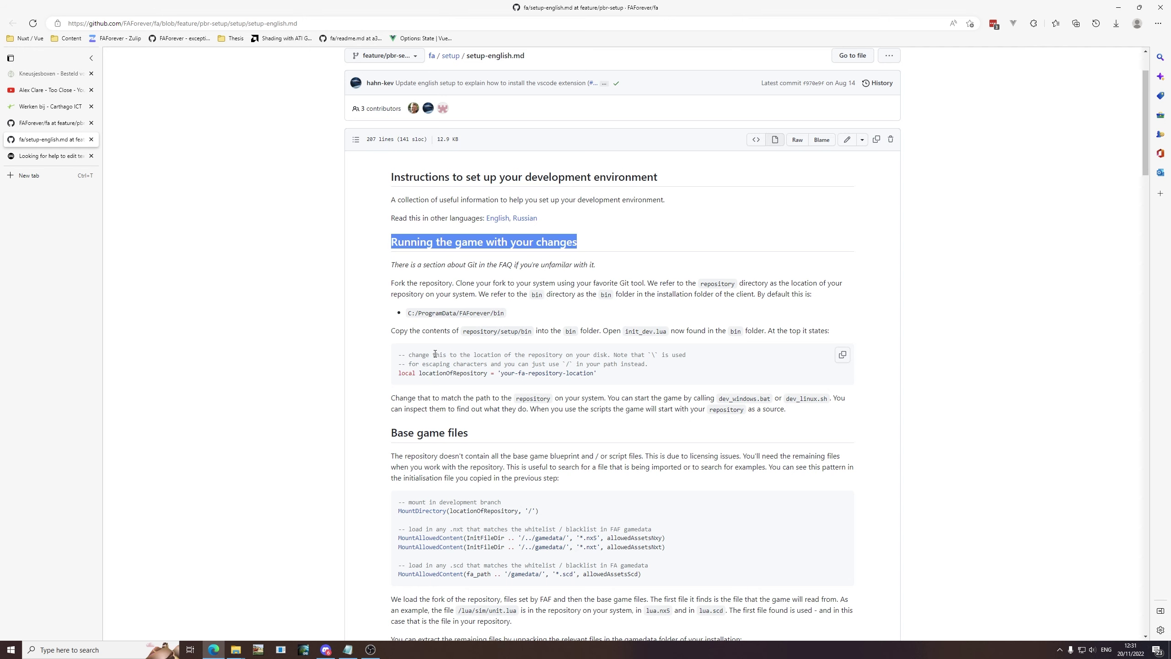
scroll(429, 223, "down", 2)
left_click_drag(392, 191, 425, 190)
left_click(424, 190)
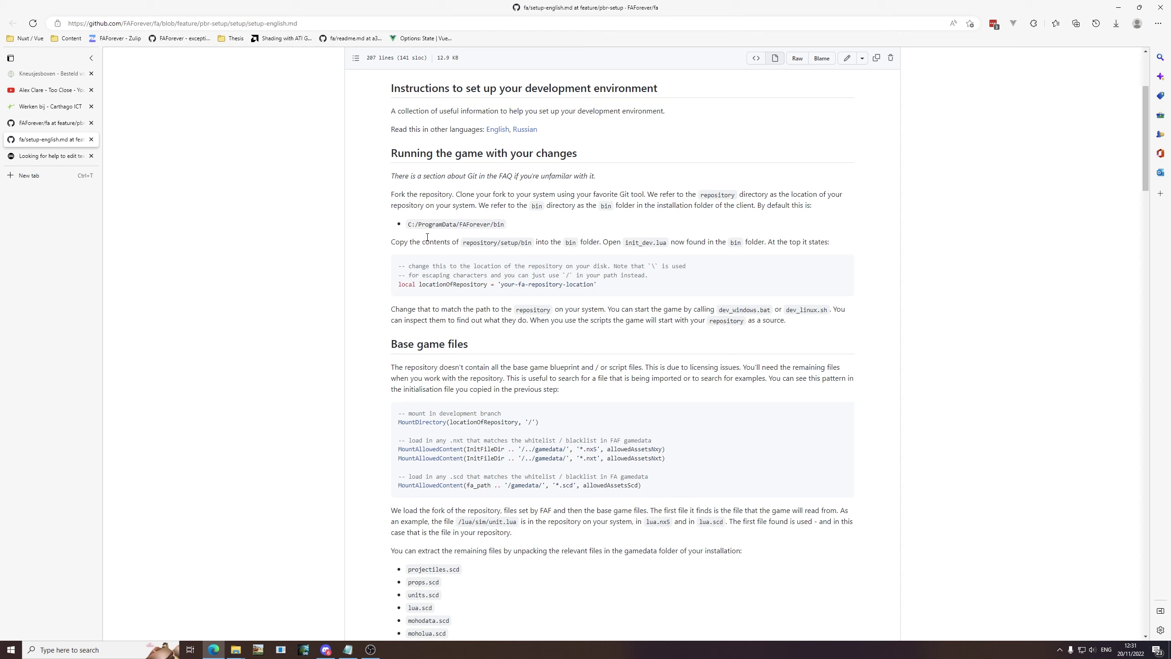
left_click_drag(391, 243, 533, 249)
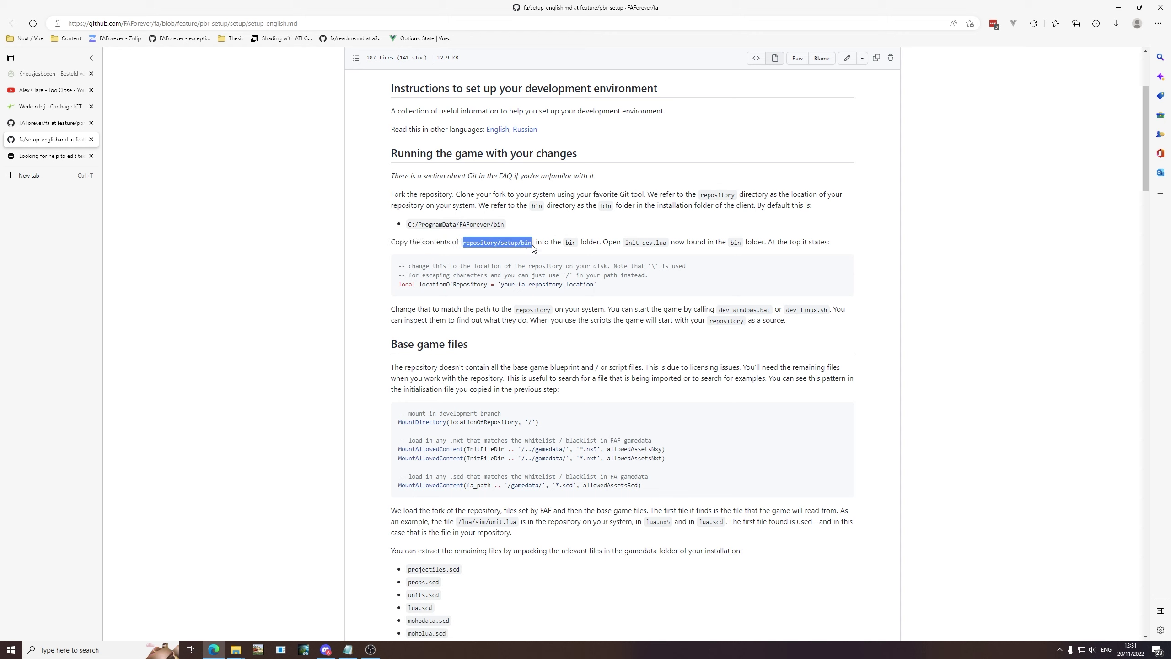
double_click(571, 242)
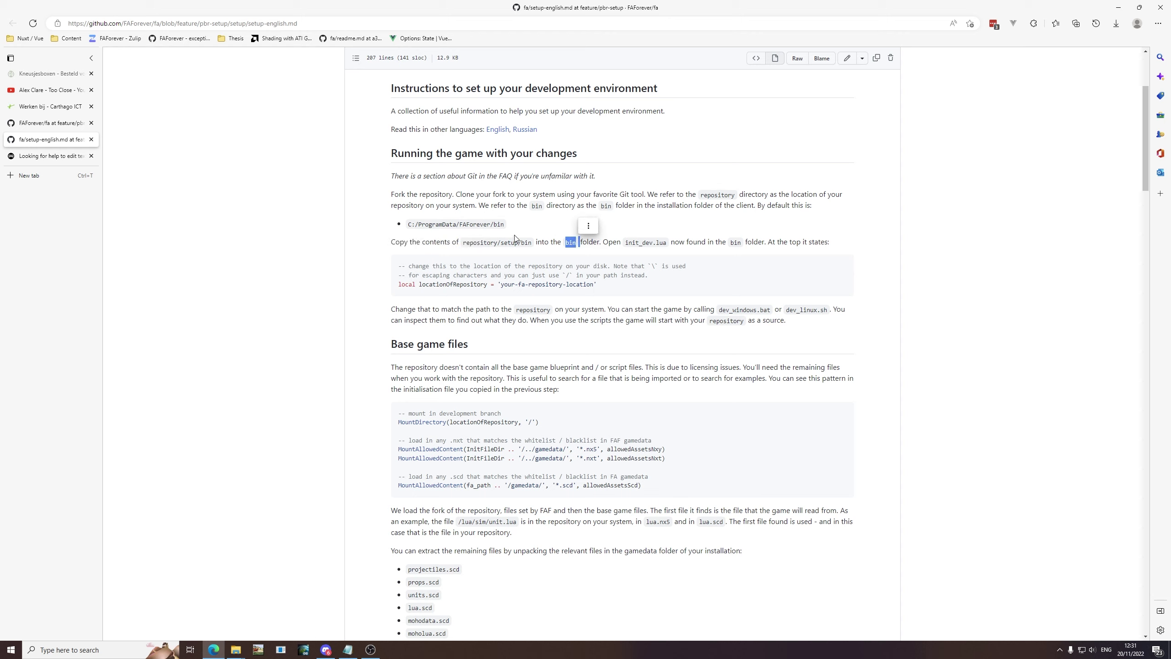
left_click_drag(505, 224, 413, 222)
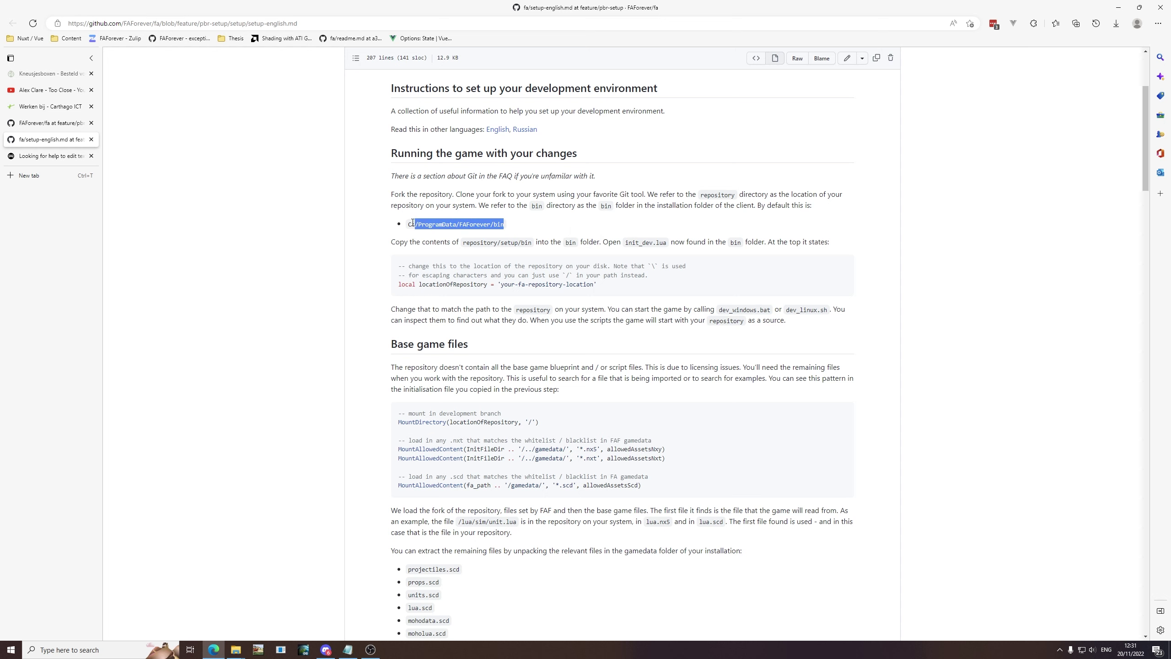
Switch to File Explorer and open the C:\ProgramData folder.
key("alt+Tab")
key("alt+Tab")
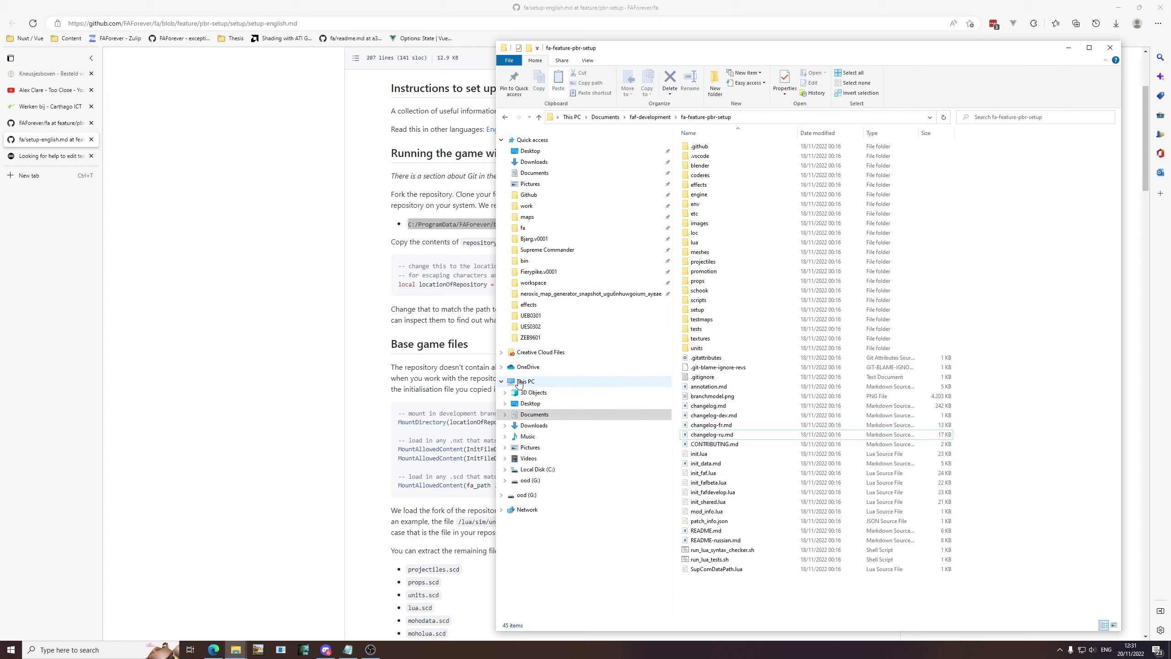
left_click(518, 382)
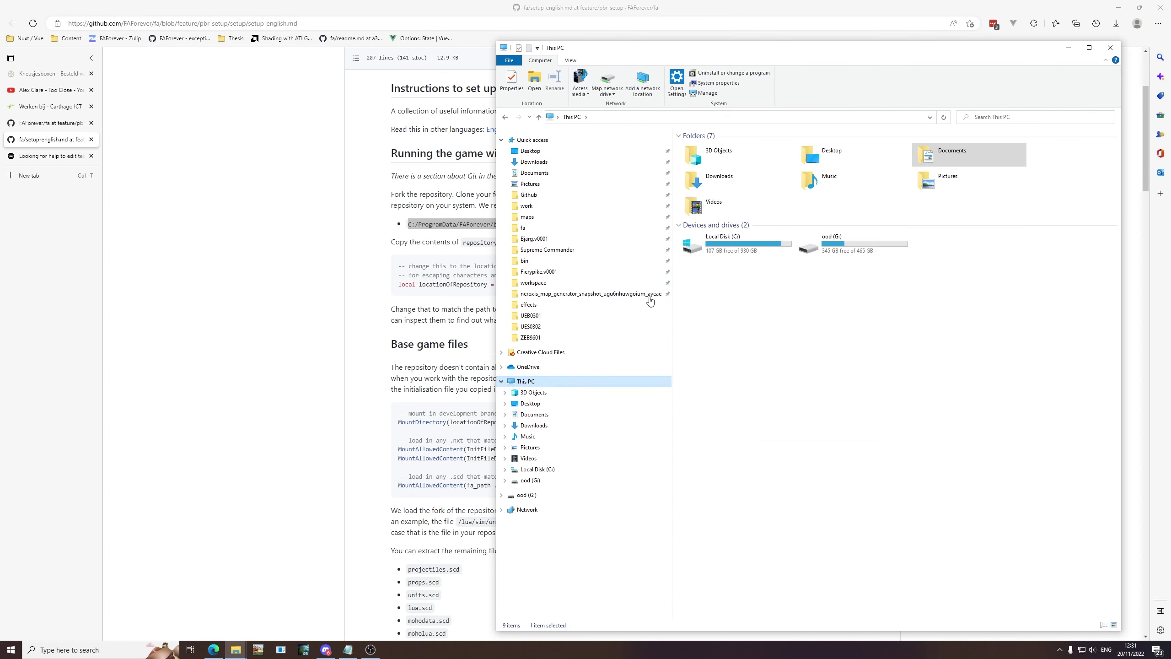
double_click(727, 251)
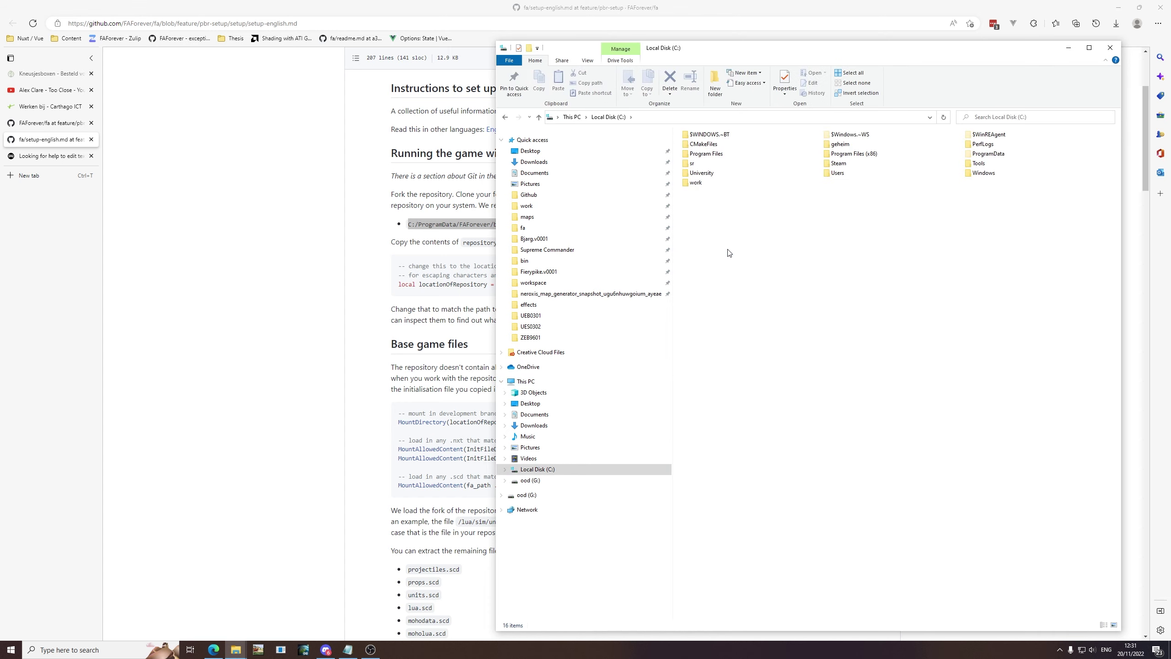
left_click(996, 155)
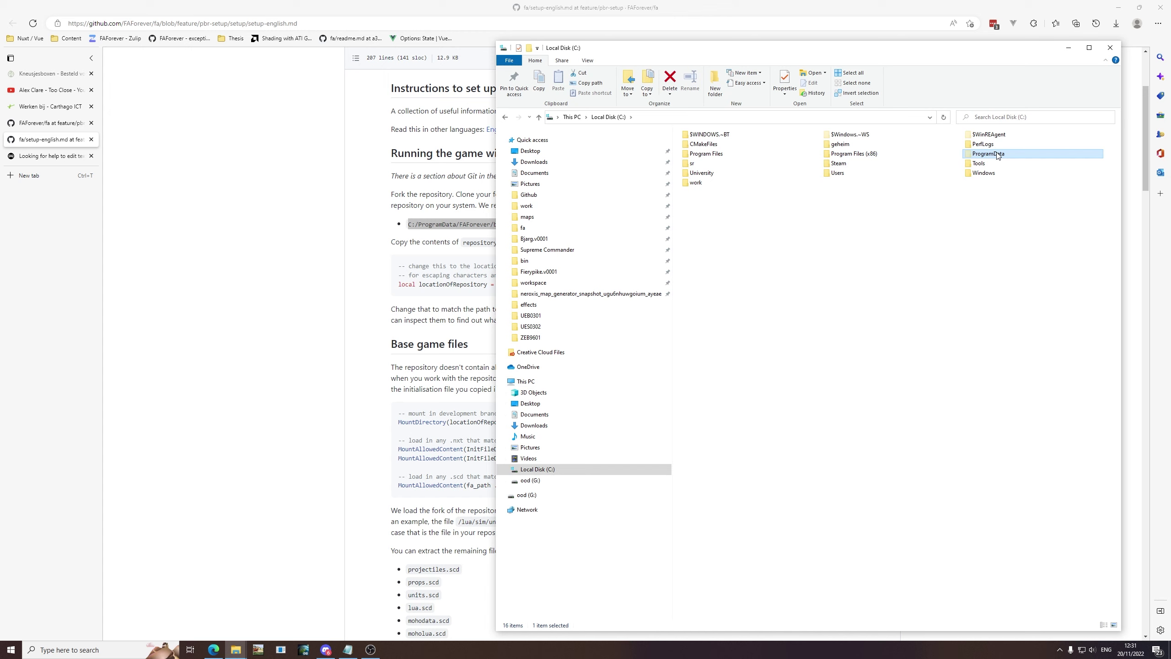
left_click(690, 117)
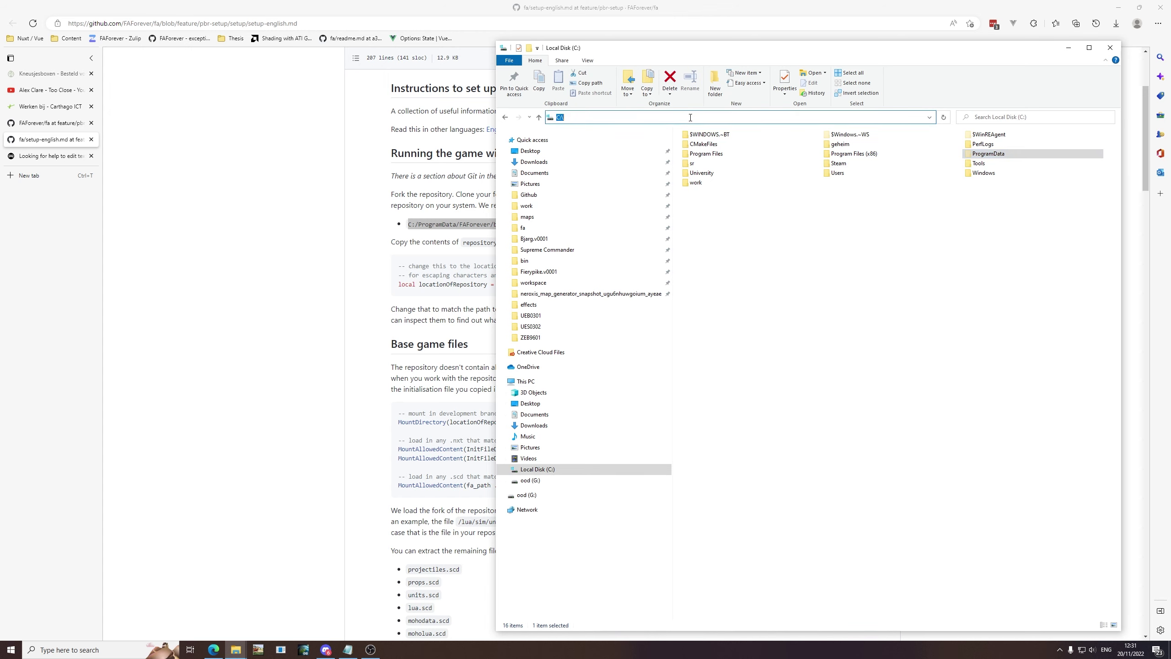
type("Program")
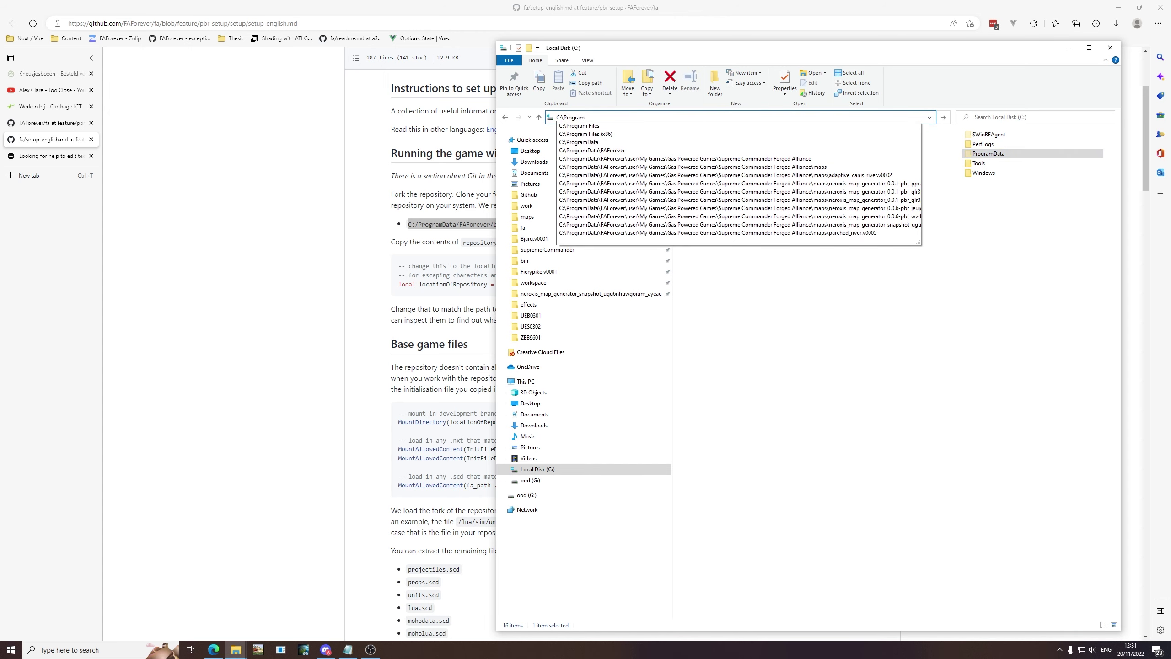
type("Data")
key("Return")
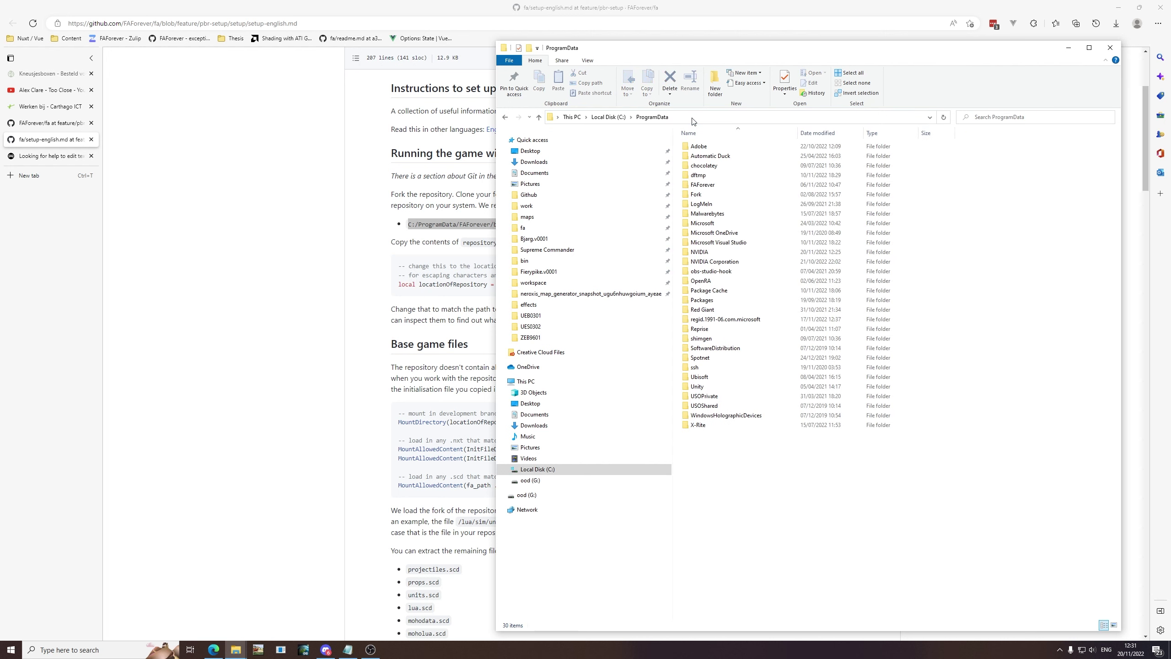
Open the bin folder inside the FAForever folder.
key("f")
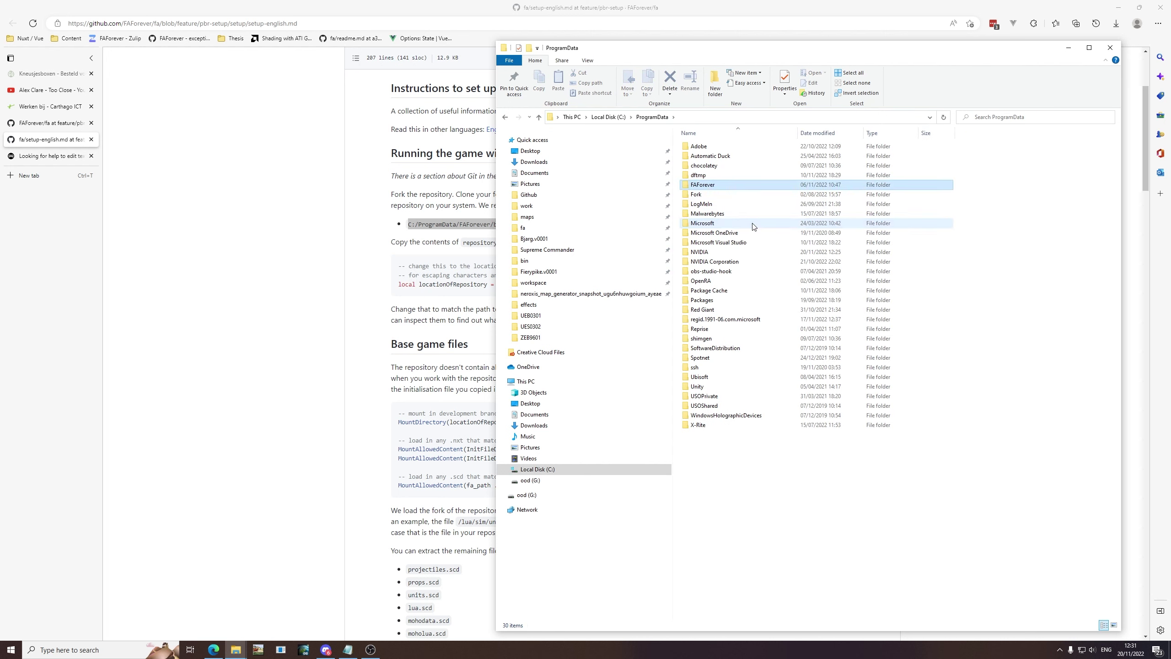
double_click(711, 186)
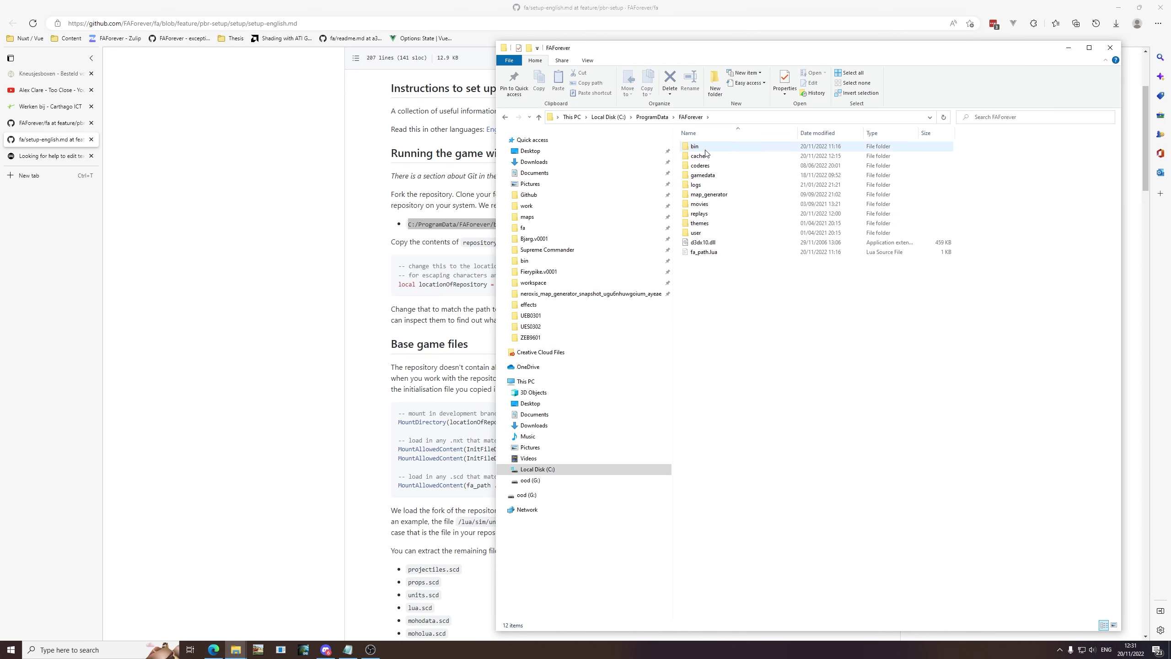
double_click(705, 148)
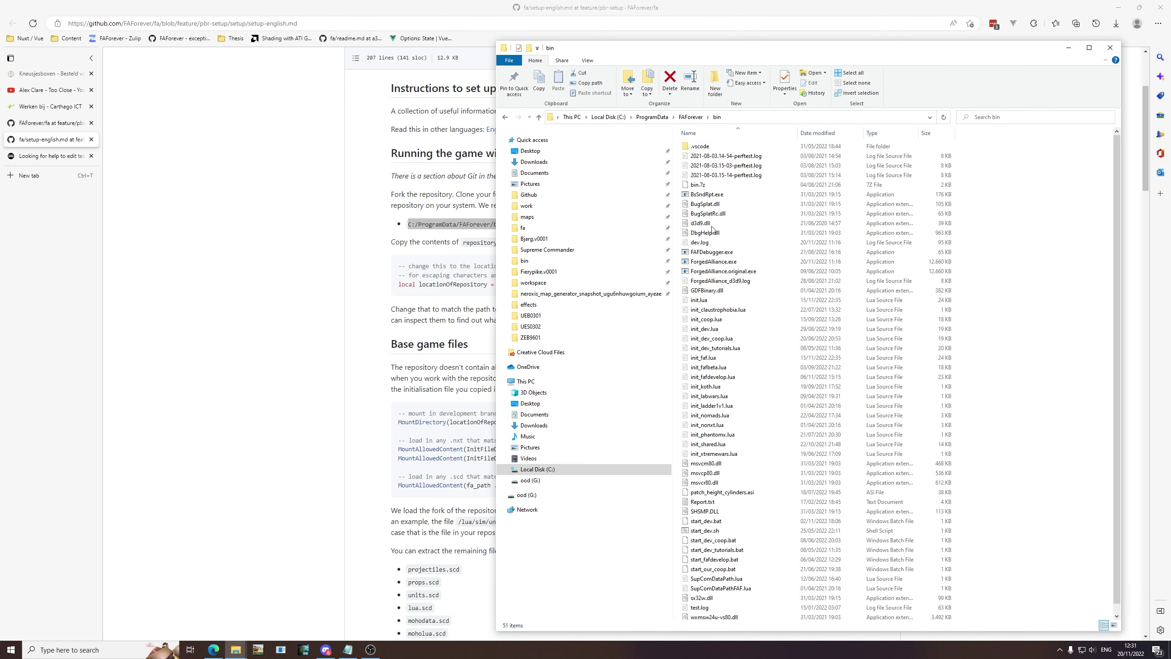
left_click(741, 344)
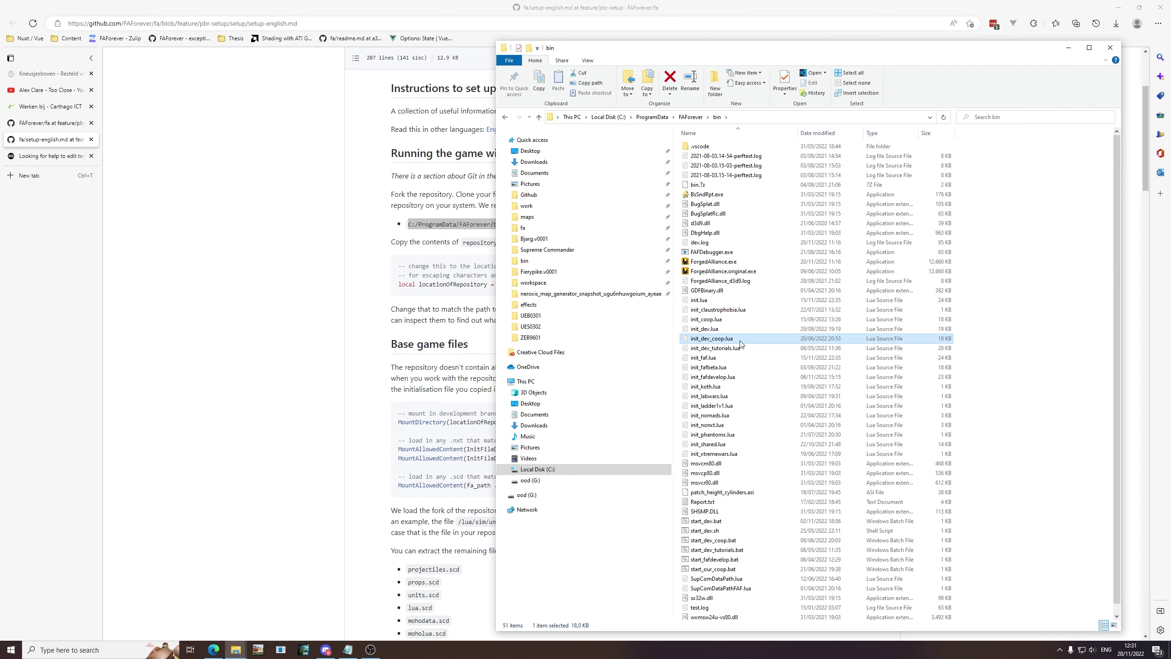
Copy the path C:/ProgramData/FAForever/bin from the setup instructions and open that path in File Explorer.
left_click(439, 229)
left_click_drag(506, 224, 409, 228)
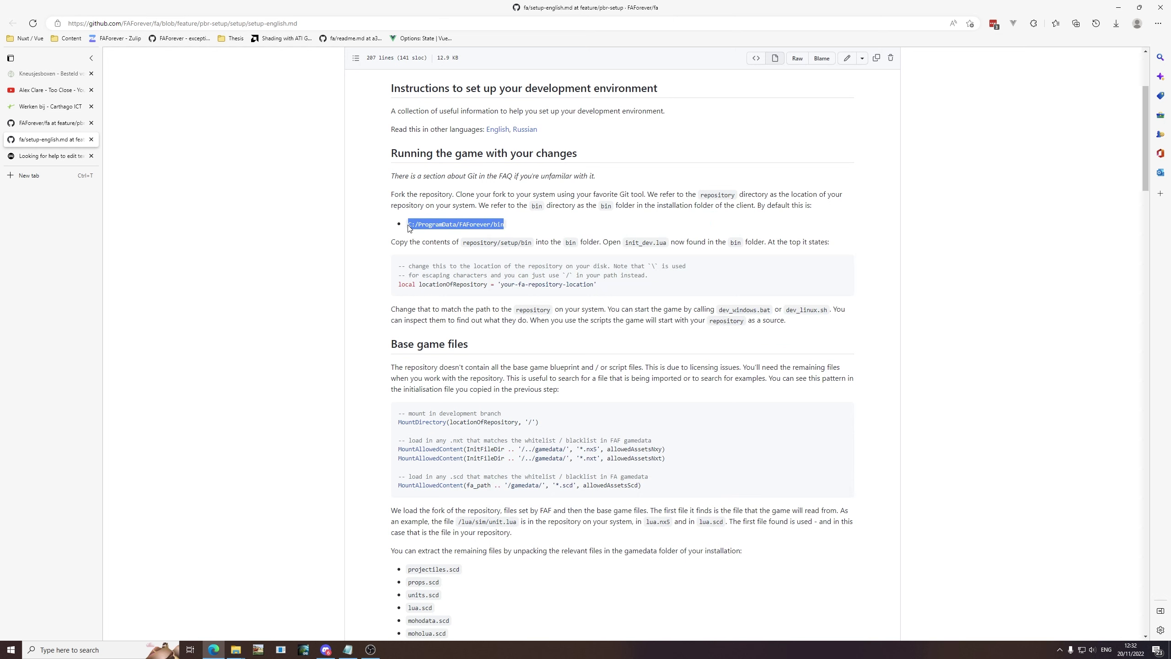
key("ctrl+c")
key("alt+Tab")
left_click(778, 116)
key("ctrl+v")
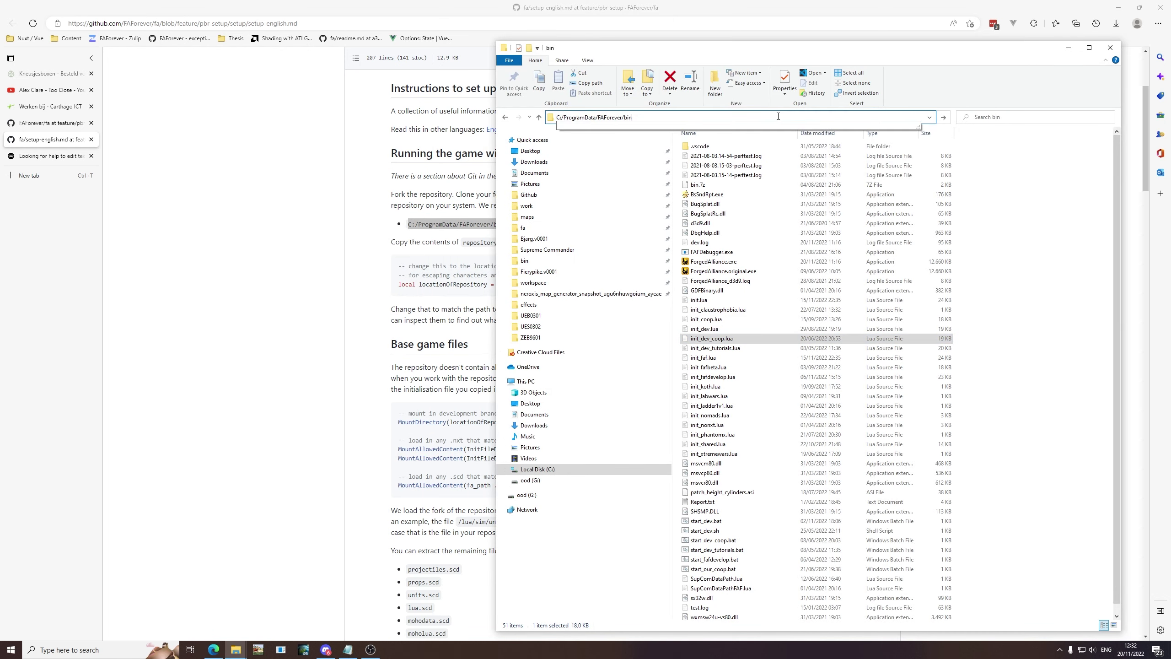
key("ctrl+a")
key("Return")
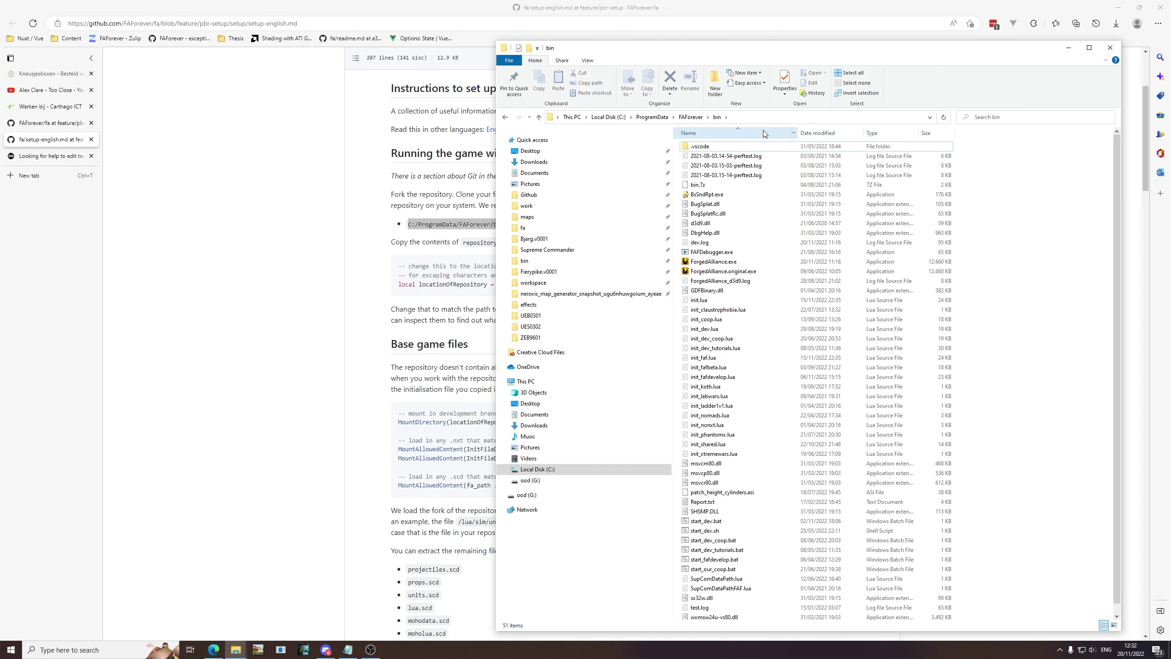
left_click(710, 203)
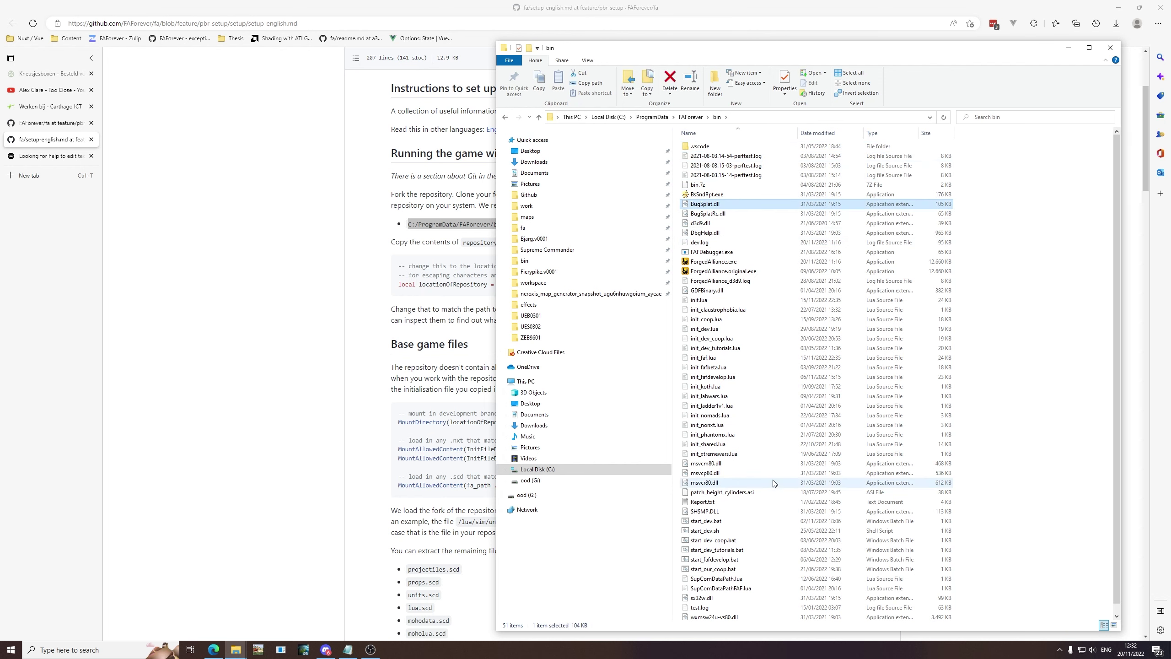
Check the repository/setup/bin source path in the instructions, and open Documents in a second File Explorer window docked to the left half.
left_click(311, 324)
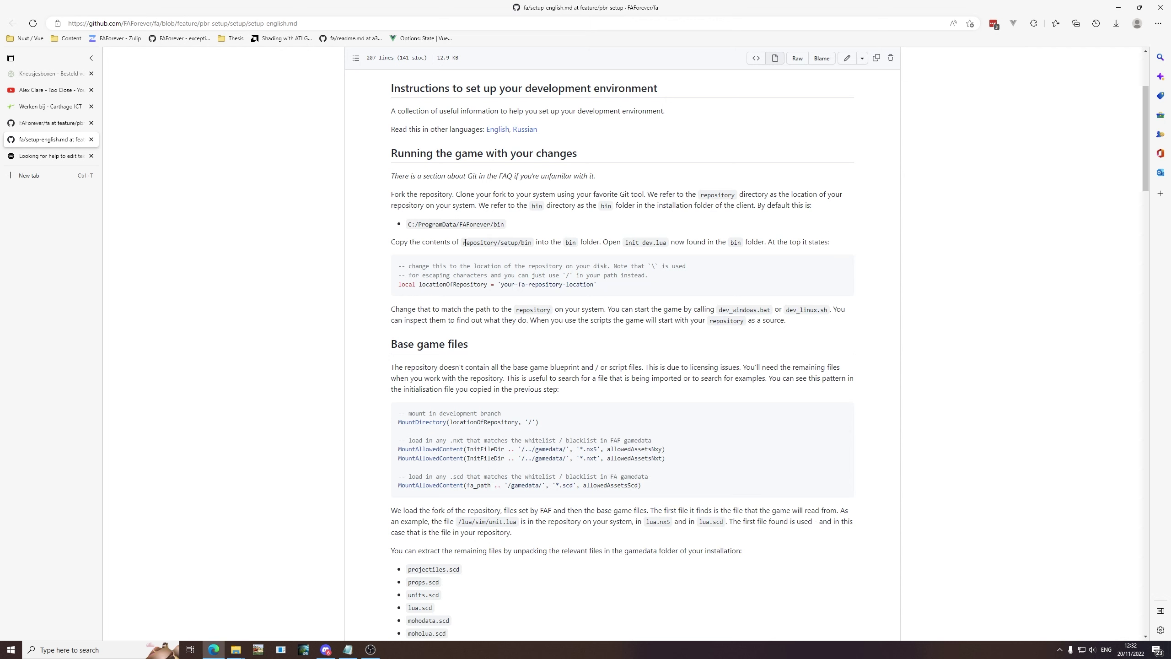
left_click_drag(465, 242, 501, 242)
key("alt+Tab")
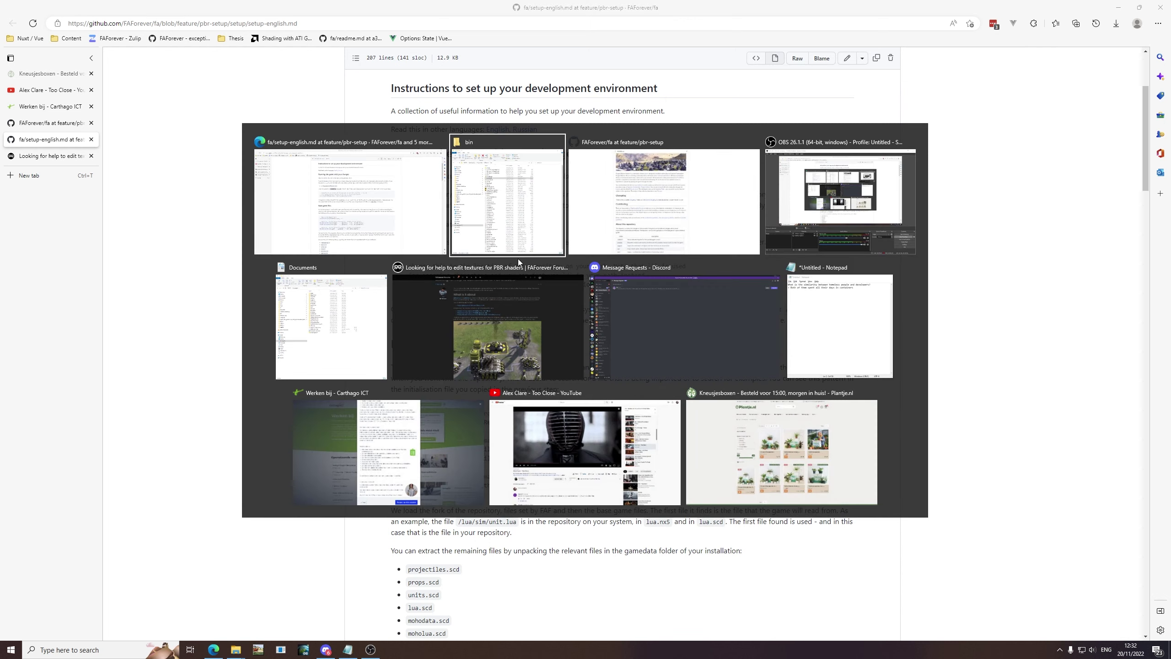
right_click(540, 174)
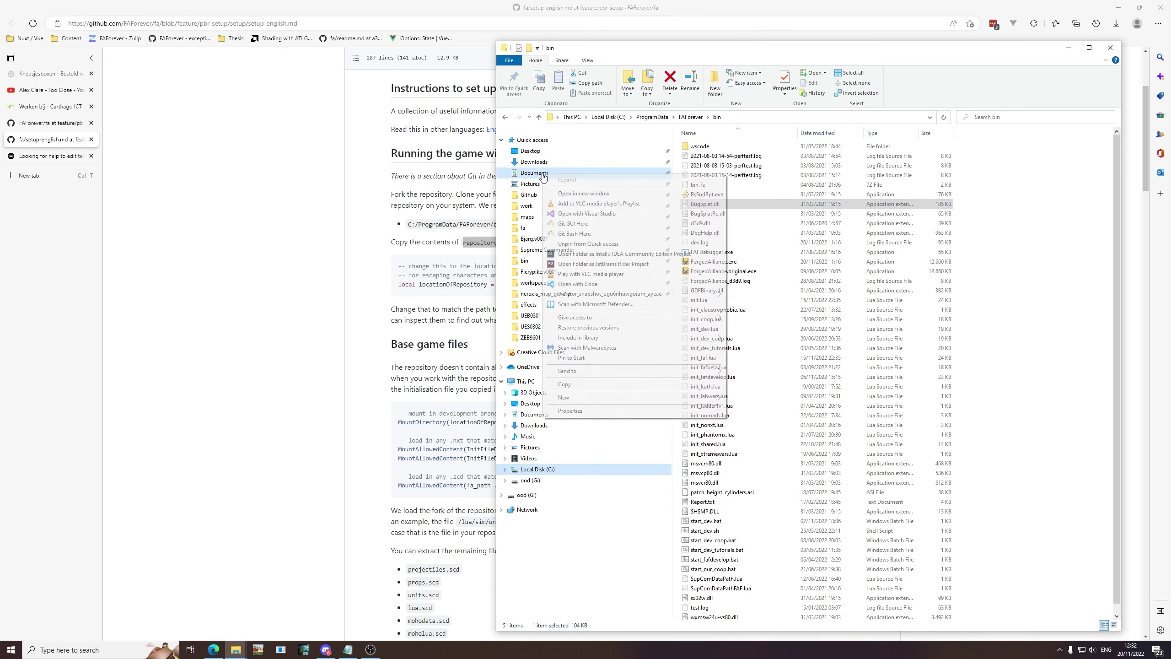
left_click(580, 194)
left_click_drag(648, 10, 2, 180)
Open fa-feature-pbr-setup inside faf-development and dock the FAForever bin window beside it on the right half.
left_click(267, 183)
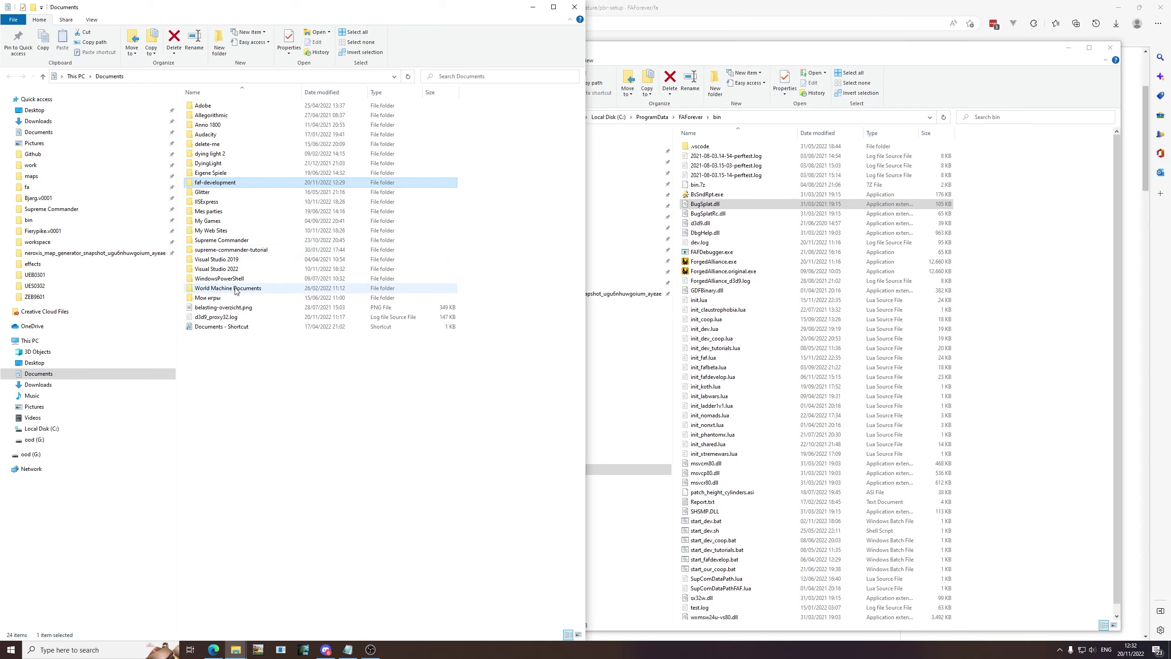
left_click(233, 203)
left_click(231, 183)
double_click(229, 183)
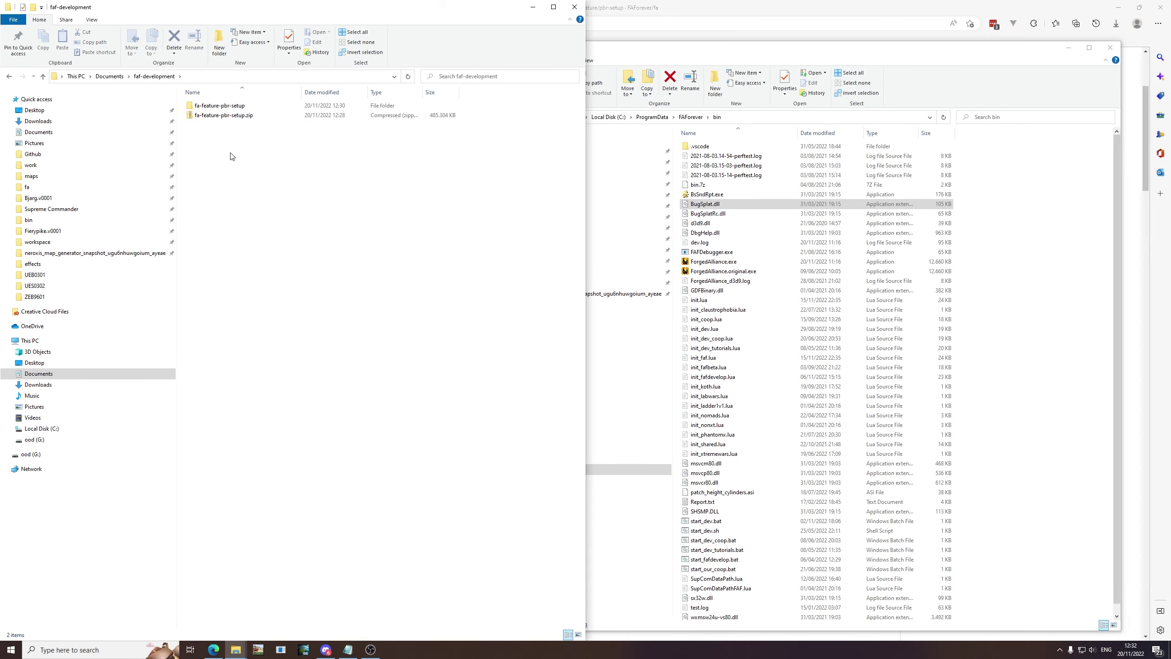
double_click(231, 107)
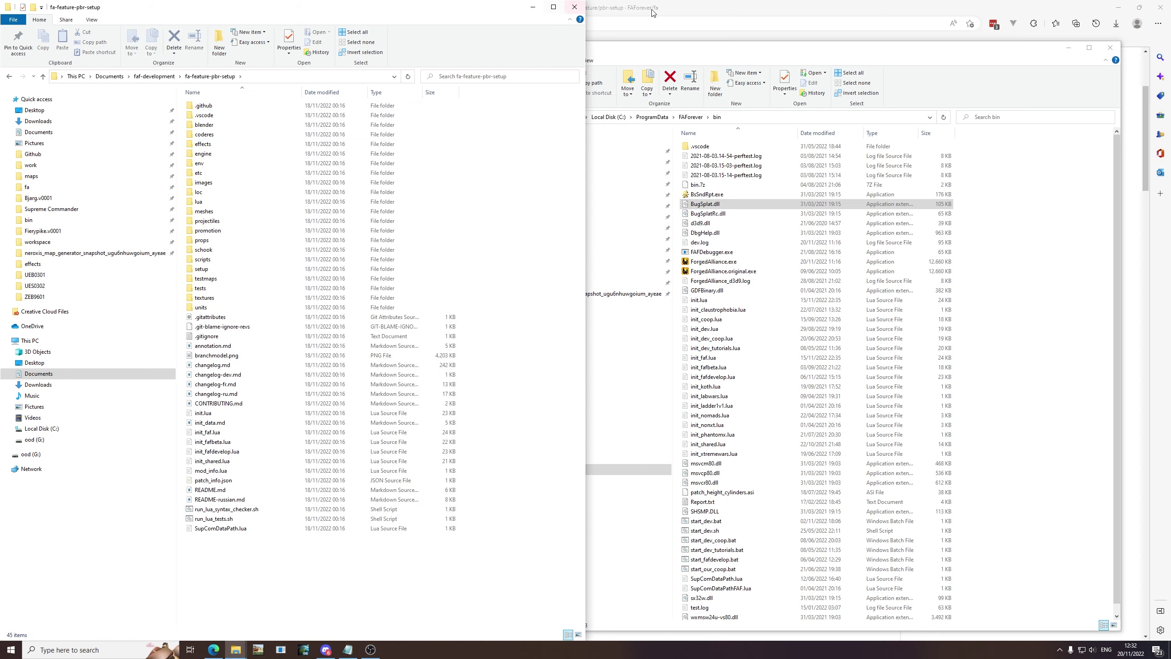
left_click(666, 47)
key("super+Right")
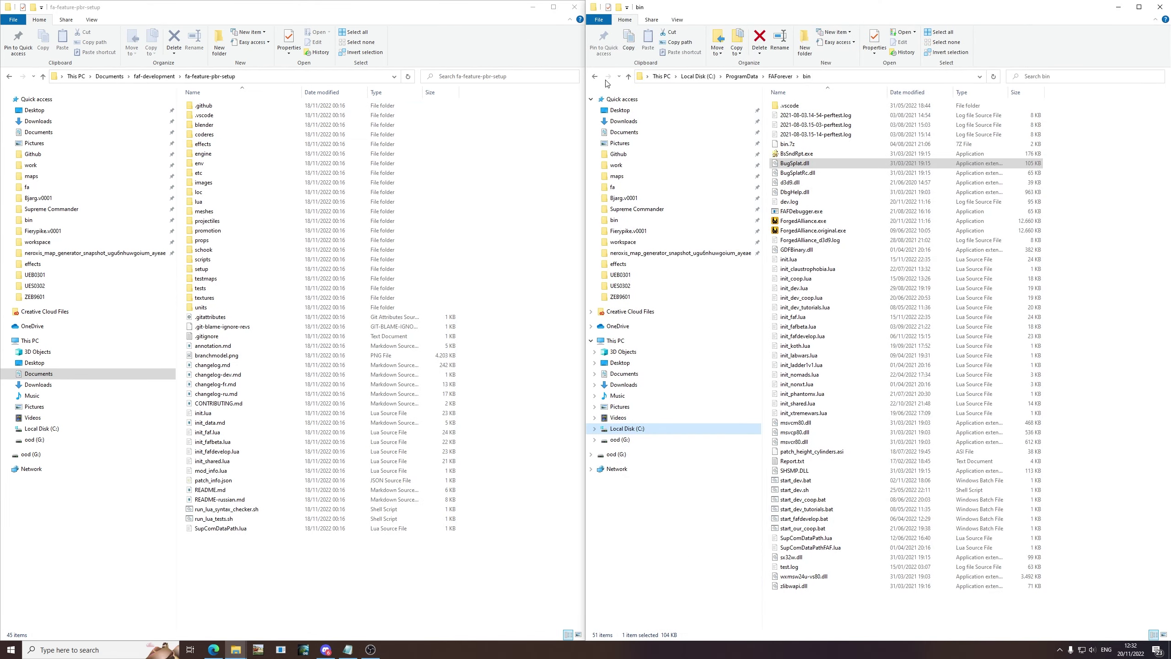
Check the setup/bin source path in the instructions, open setup/bin inside fa-feature-pbr-setup, and select its three files for copying.
key("alt+Tab")
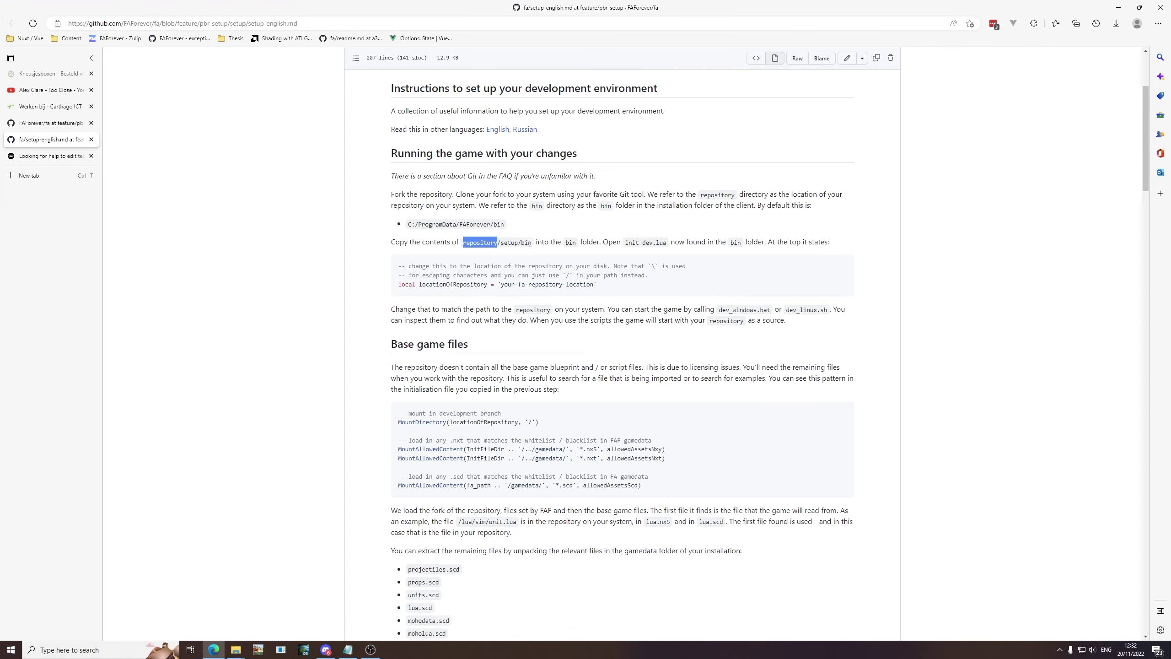
left_click_drag(532, 246, 504, 245)
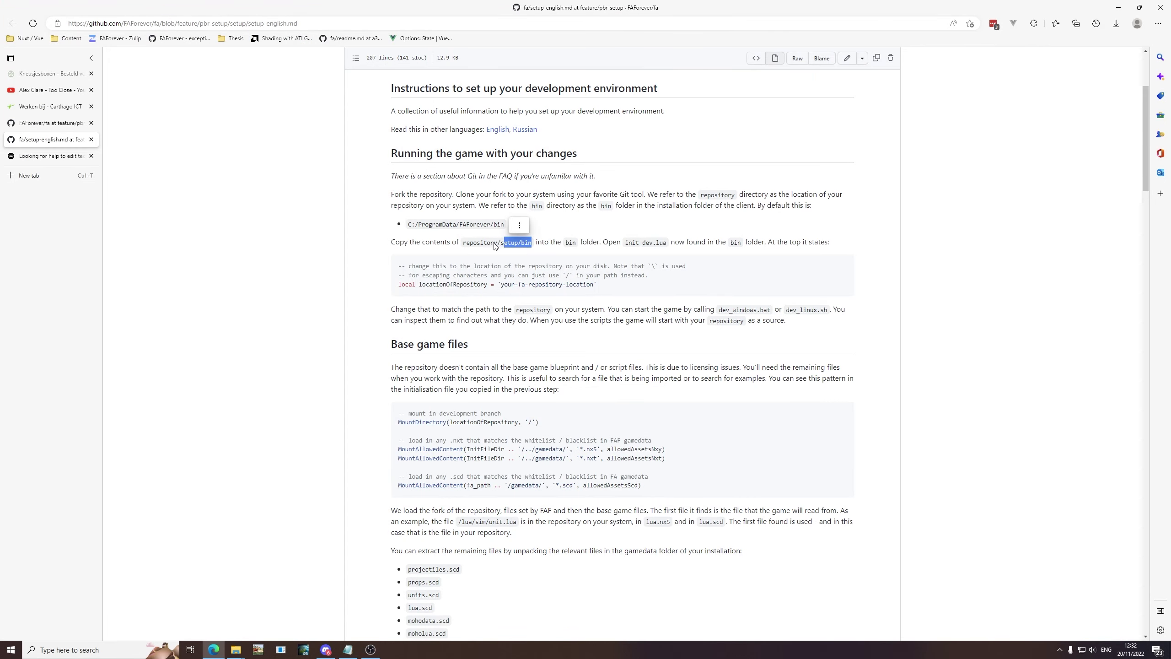
key("alt+Tab")
key("alt+Tab")
key("Tab")
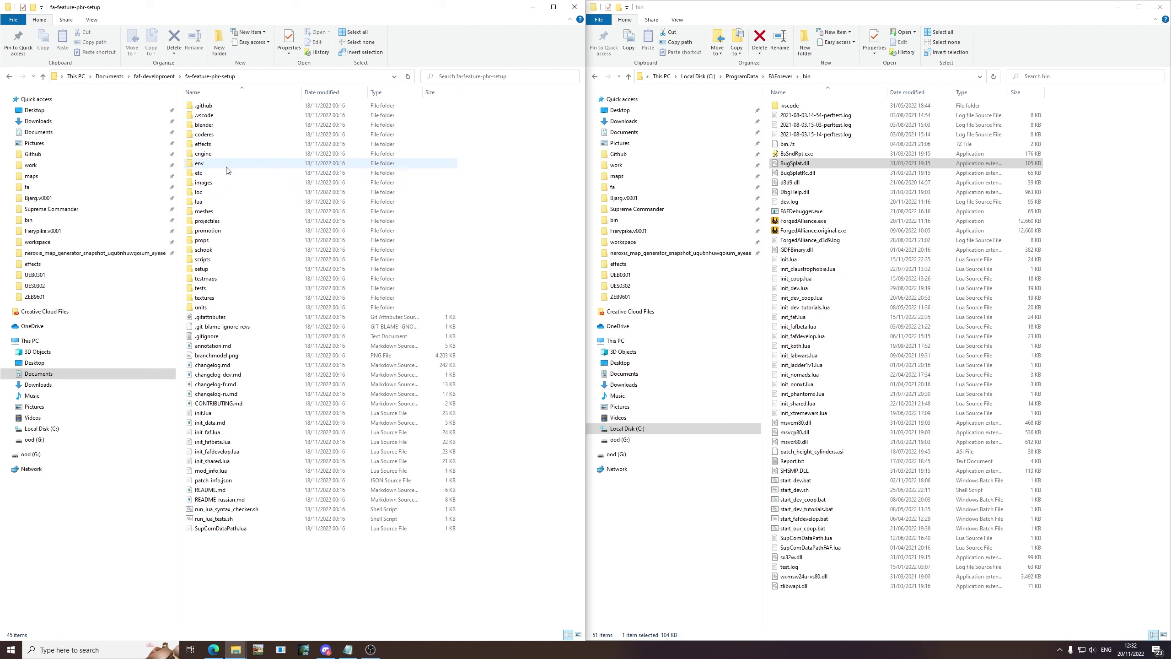
double_click(208, 269)
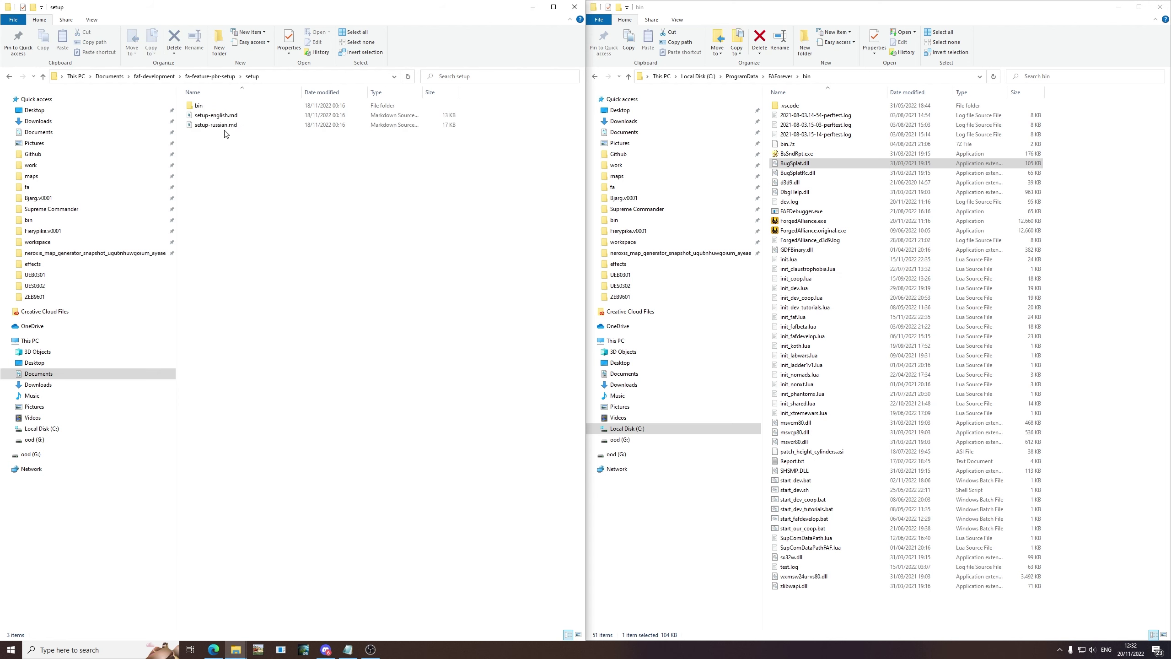
double_click(220, 107)
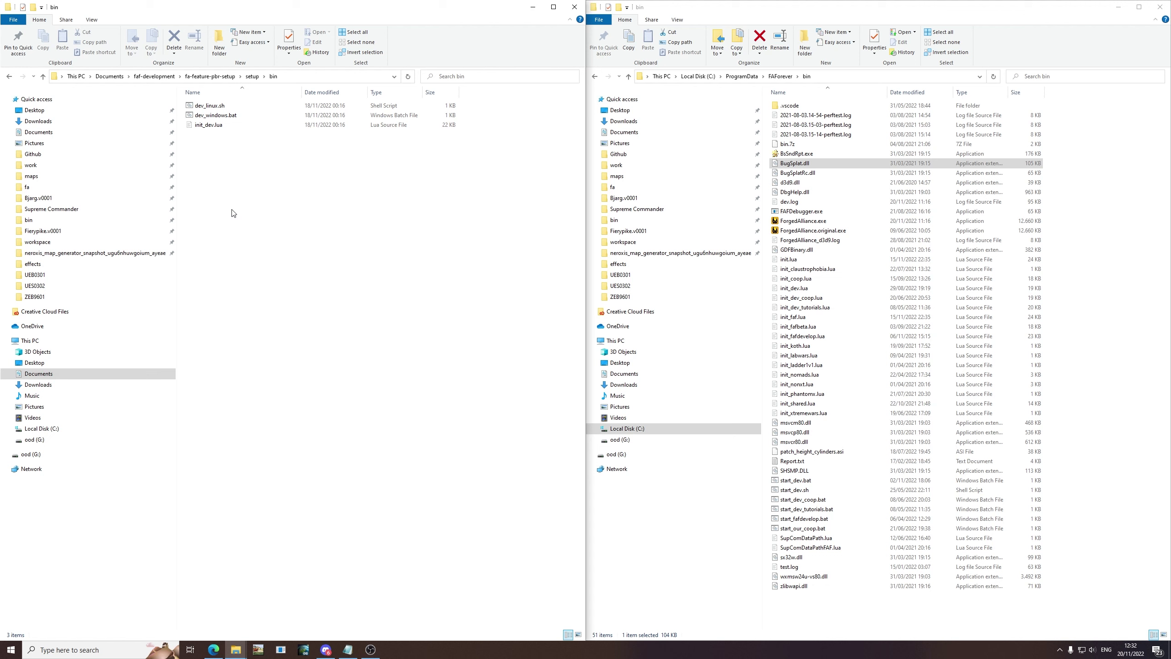
left_click_drag(233, 167, 210, 97)
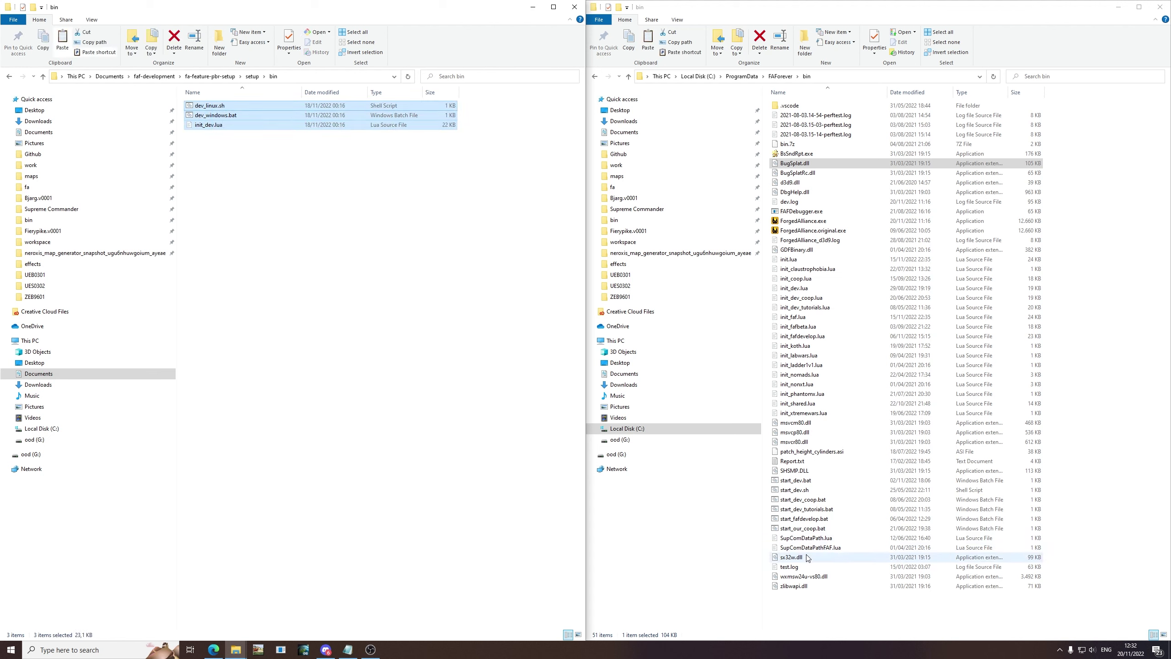
Rename the existing init_dev.lua in the FAForever bin folder to init_dev.lua.backup, and copy the three setup files into that folder.
left_click(801, 291)
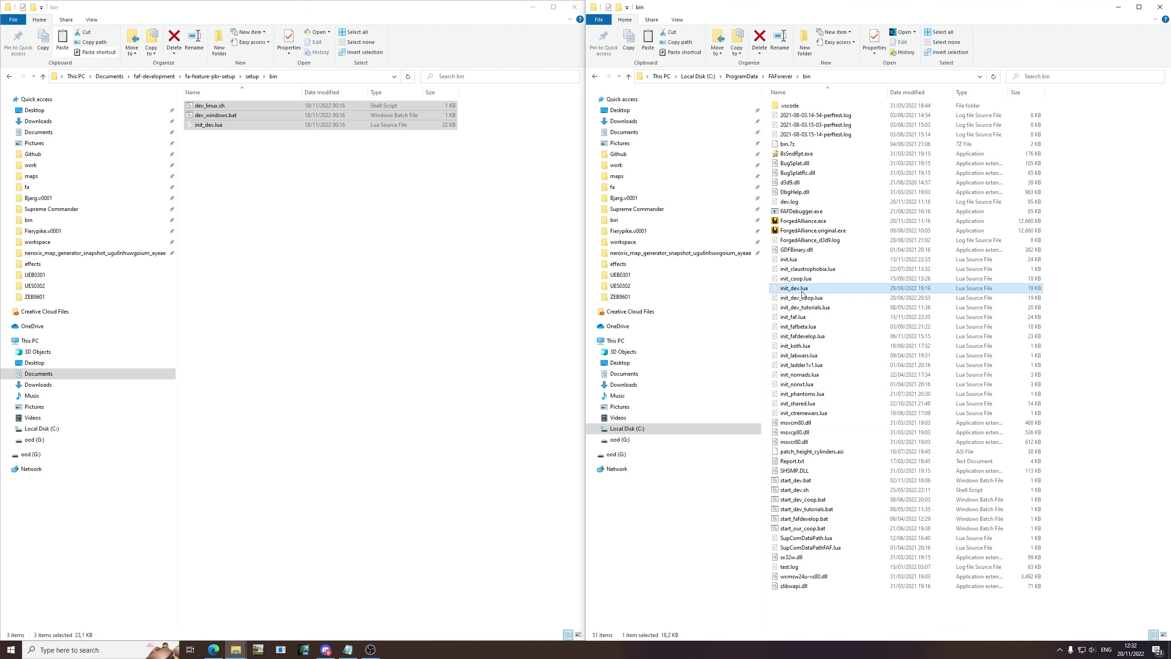
left_click(803, 291)
left_click(802, 290)
type(".backup")
key("Return")
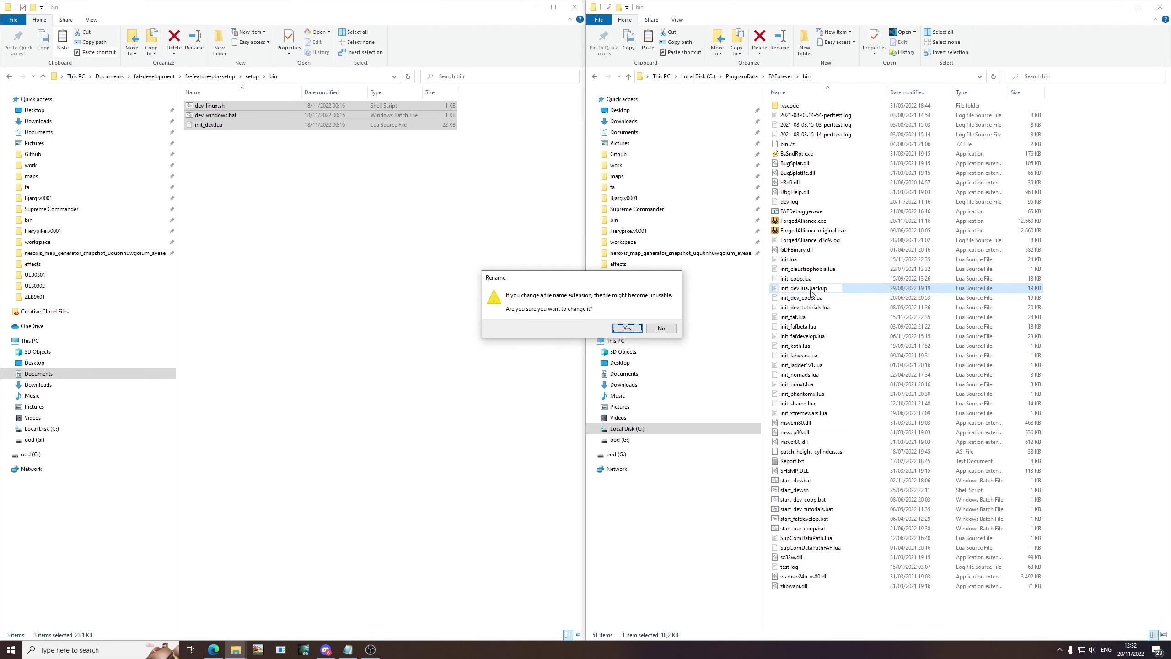
left_click(626, 331)
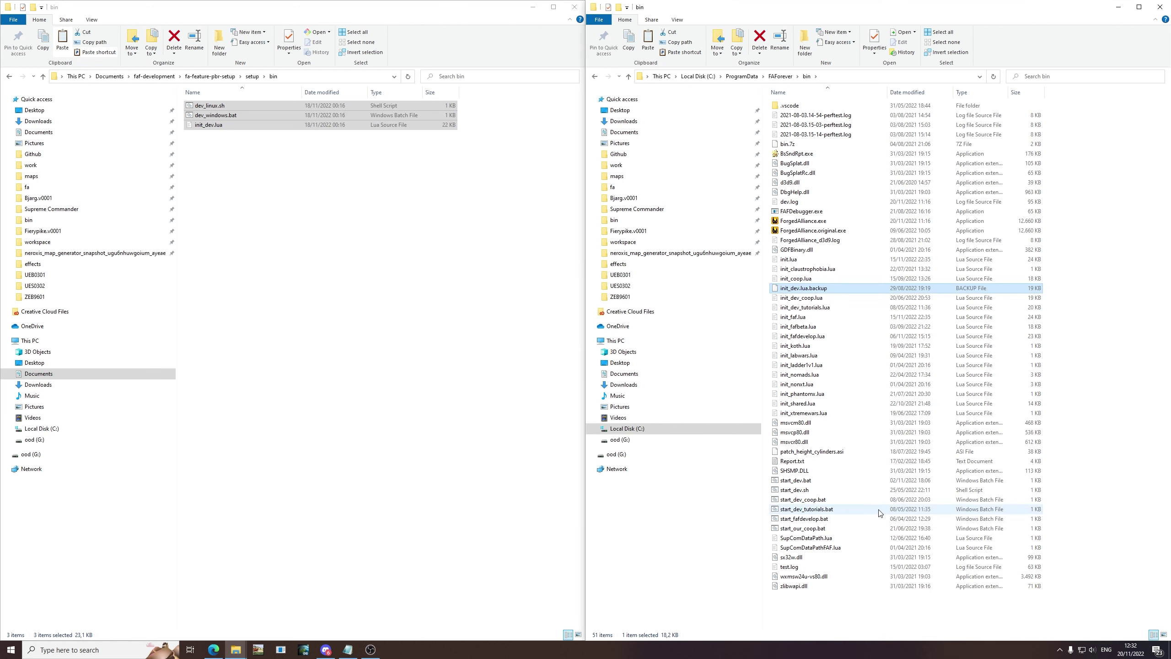
left_click(1116, 382)
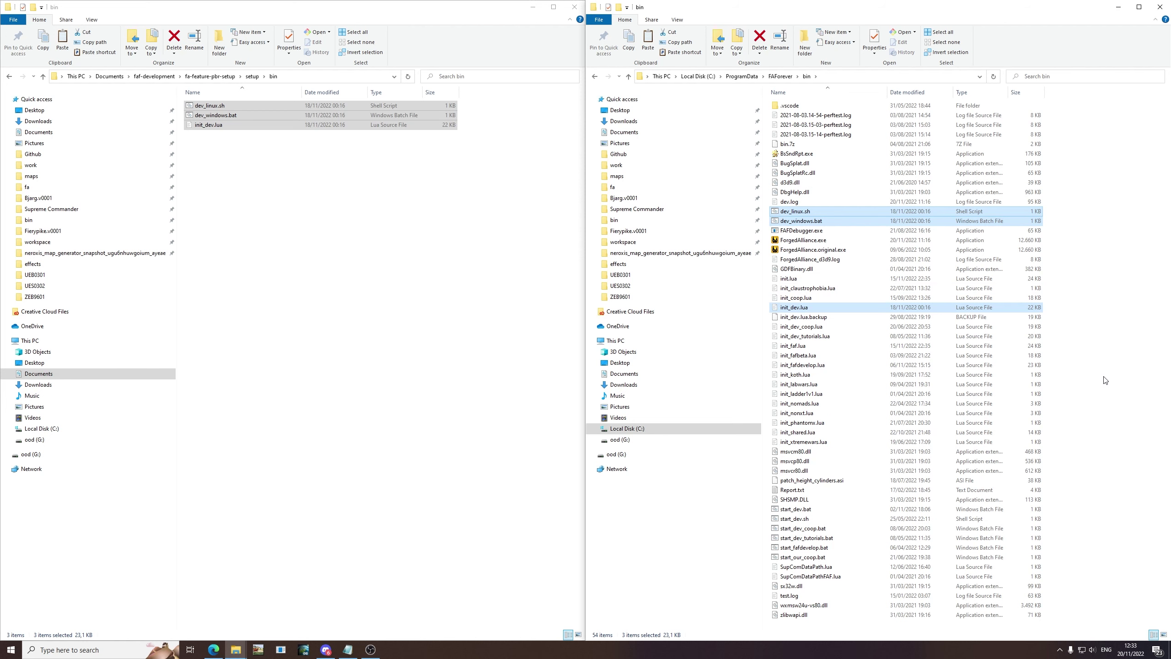
left_click(825, 326)
Read the setup instructions for the locationOfRepository line and its your-fa-repository-location placeholder.
key("alt+Tab")
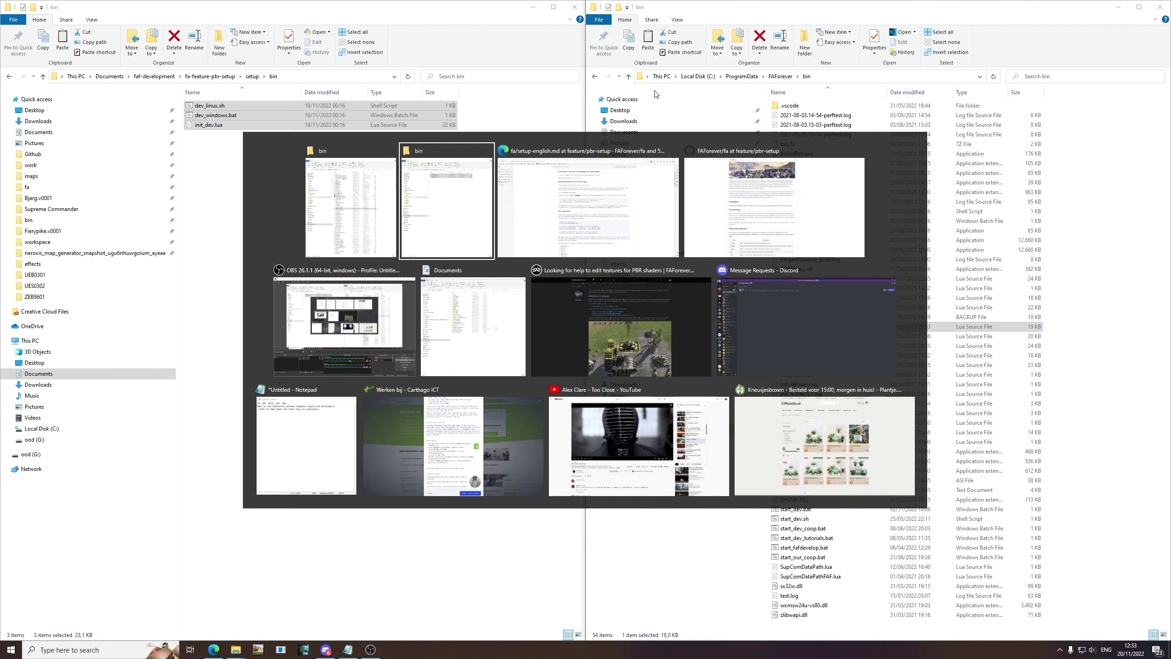
key("alt+Tab")
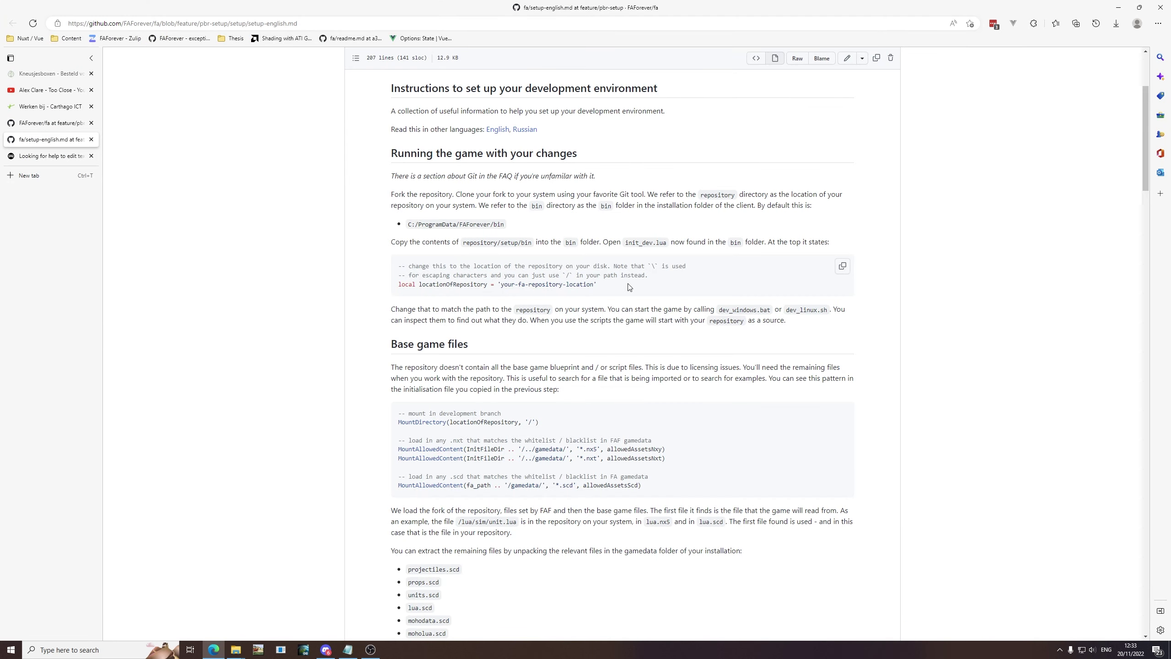
left_click_drag(629, 287, 401, 268)
left_click(483, 288)
left_click_drag(595, 285, 501, 286)
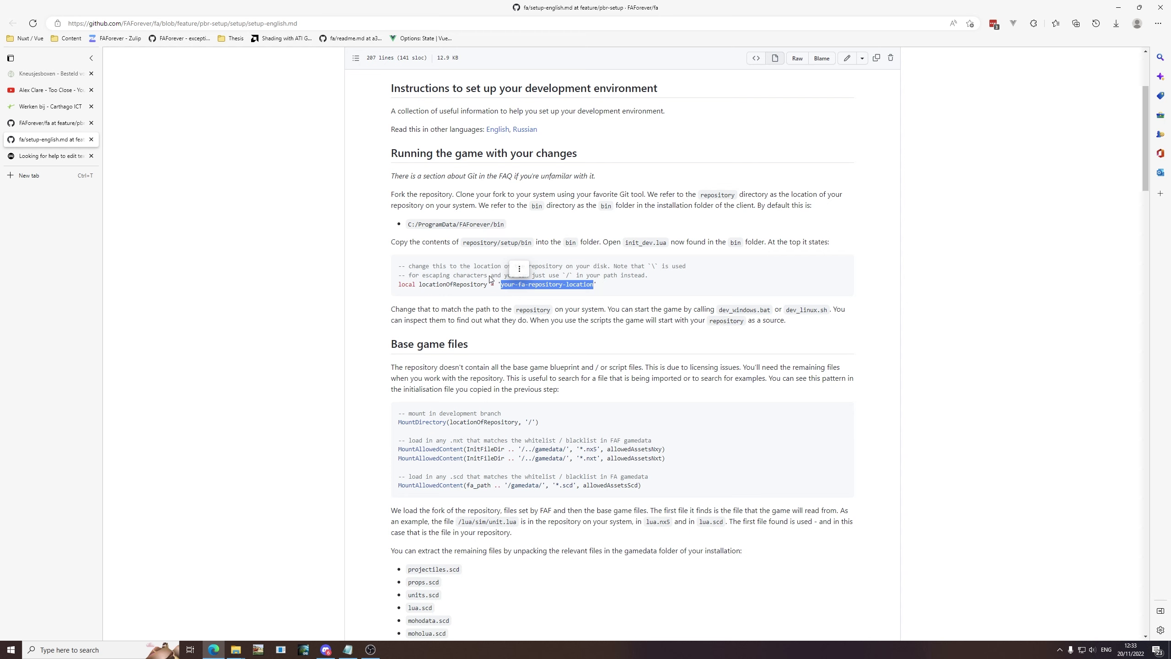
left_click(605, 307)
Open the newly copied init_dev.lua from the FAForever bin folder in Notepad, and arrange its window beside the repository folder.
key("alt+Tab")
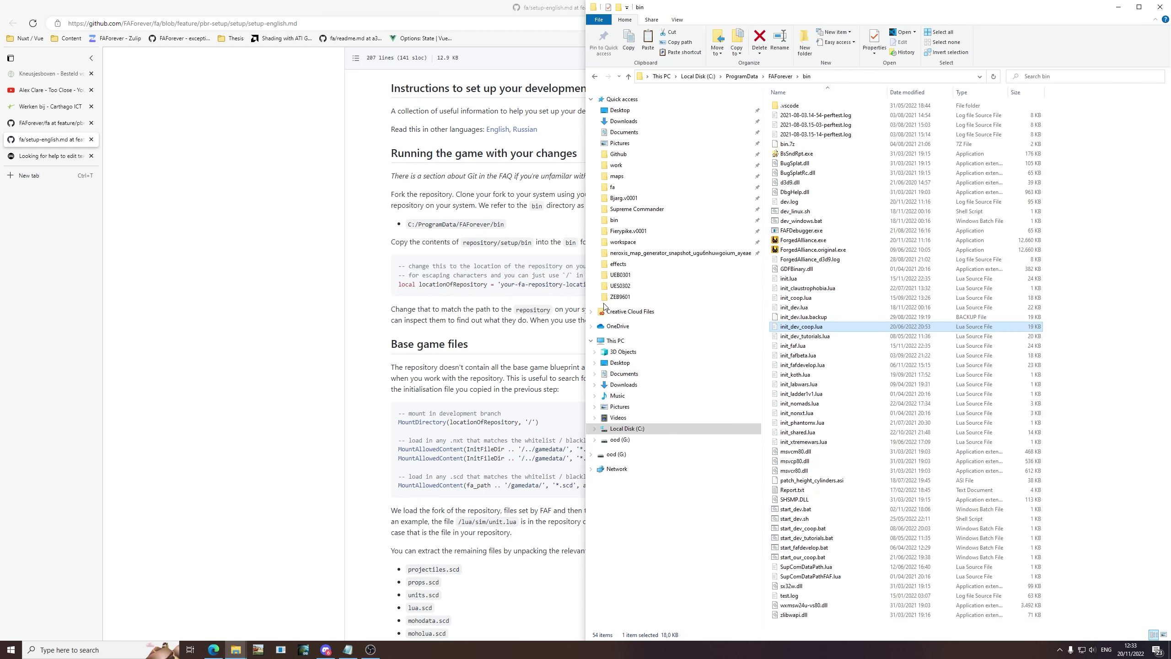
key("alt+Tab")
key("alt+Tab")
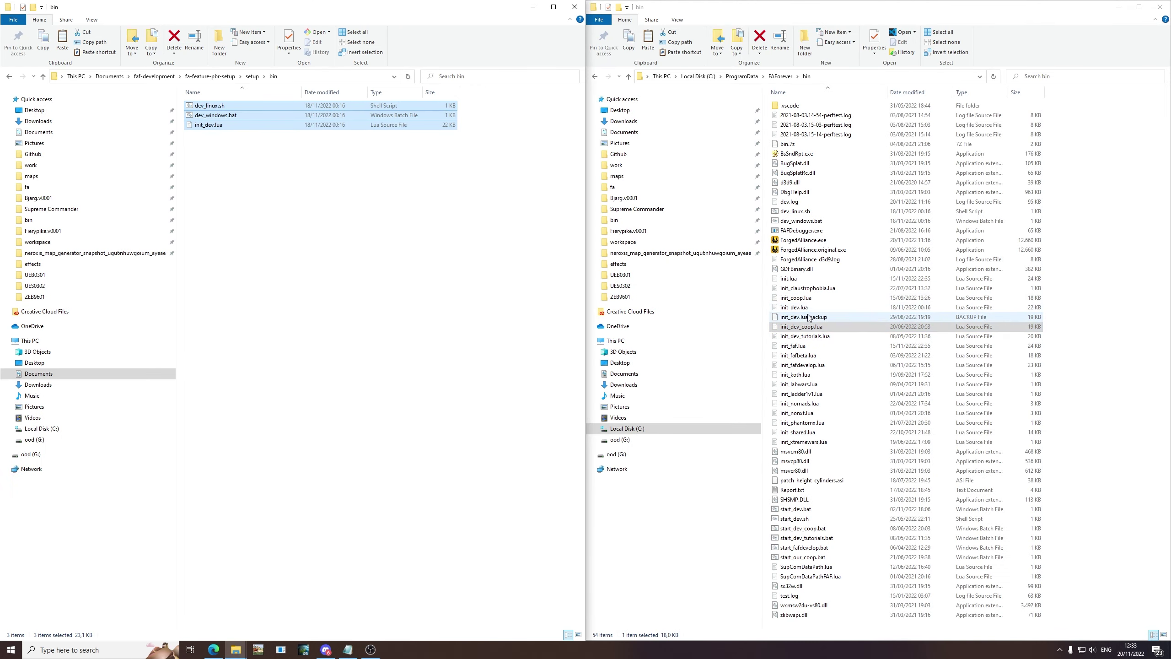
left_click(803, 309)
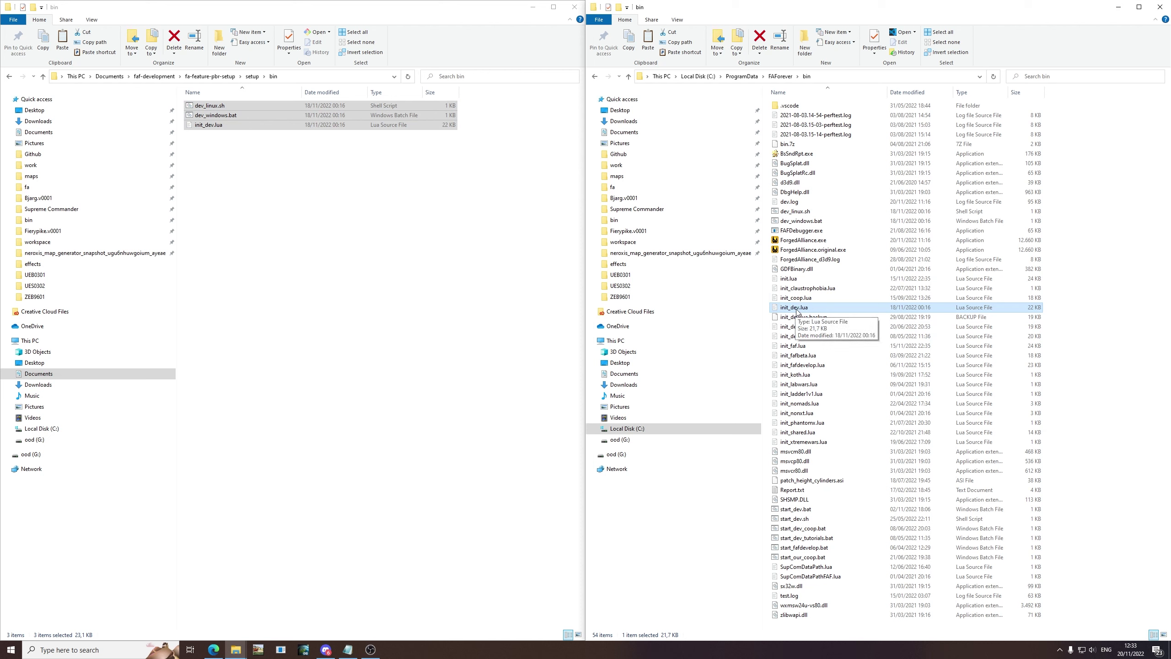
right_click(796, 312)
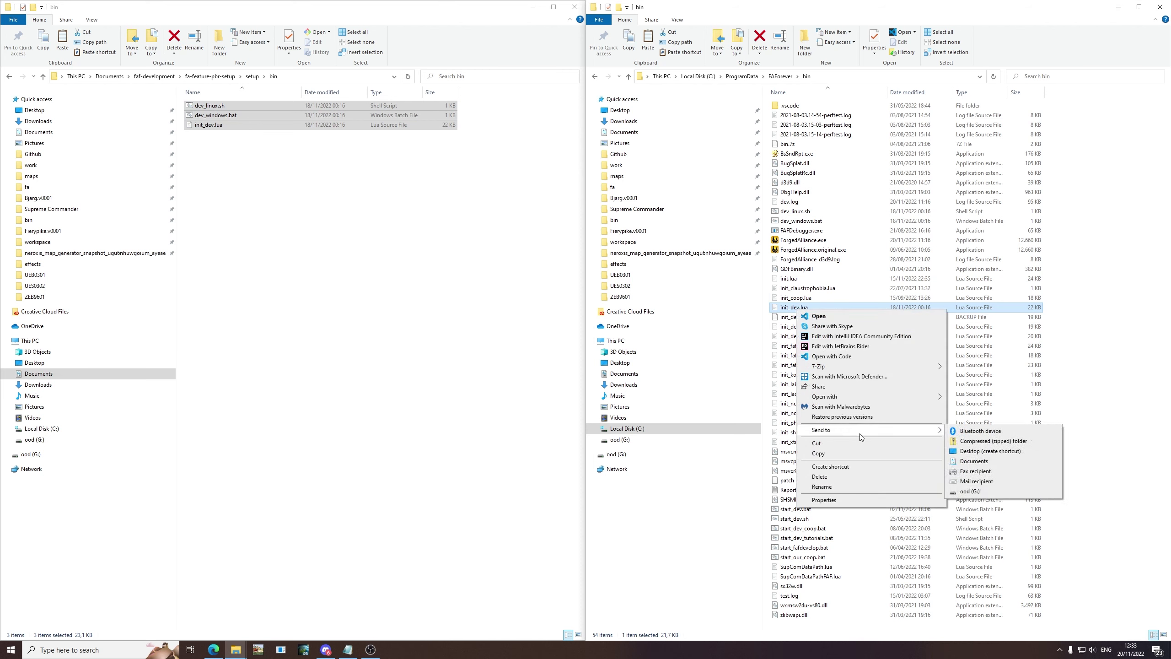
mouse_move(876, 396)
left_click(996, 432)
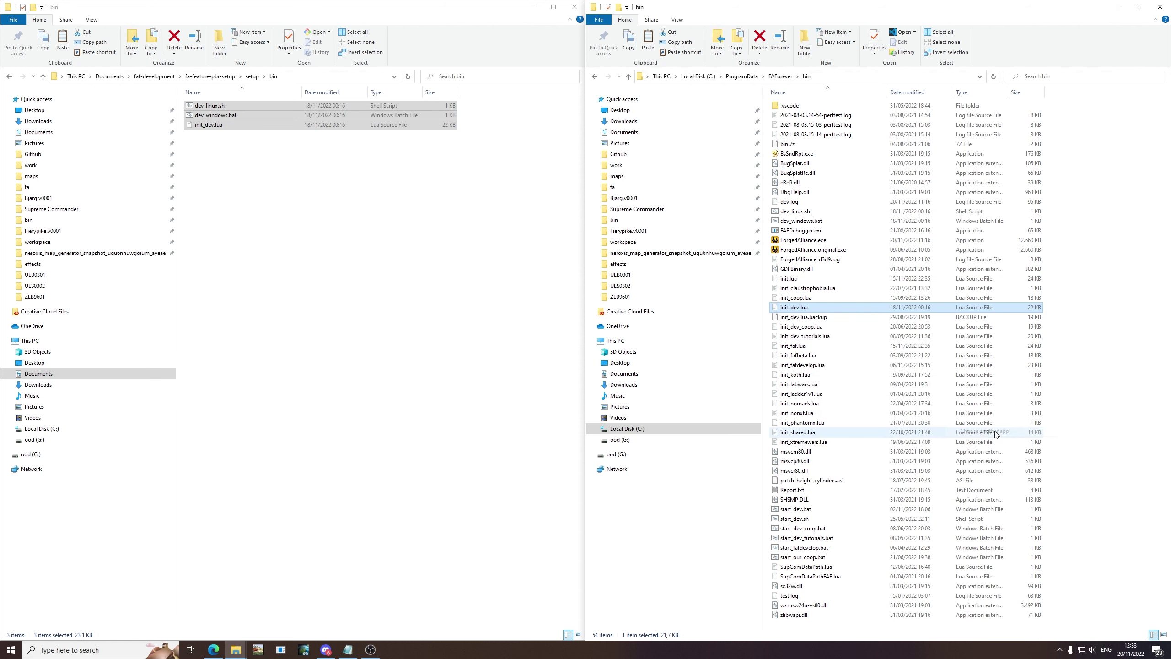
scroll(538, 308, "down", 5)
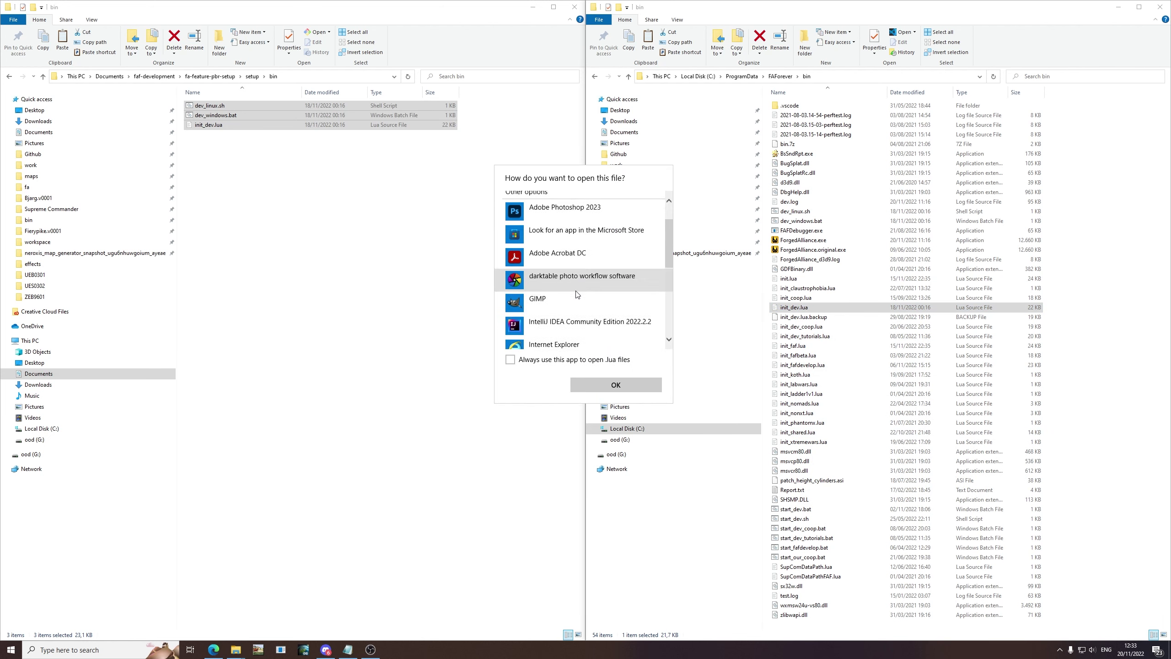
left_click(564, 319)
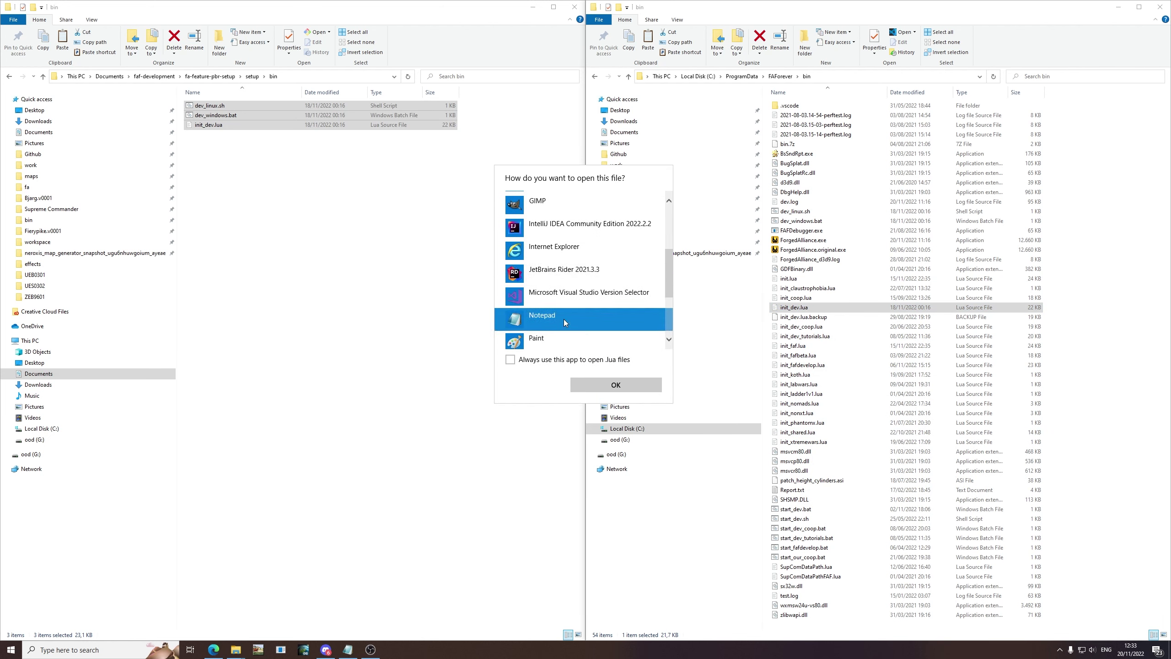
left_click(609, 384)
left_click_drag(956, 326, 685, 299)
left_click_drag(876, 367, 1057, 368)
Check the path-format comment at the start of init_dev.lua, and copy the full path of the fa-feature-pbr-setup folder.
left_click_drag(599, 325, 898, 321)
left_click(860, 329)
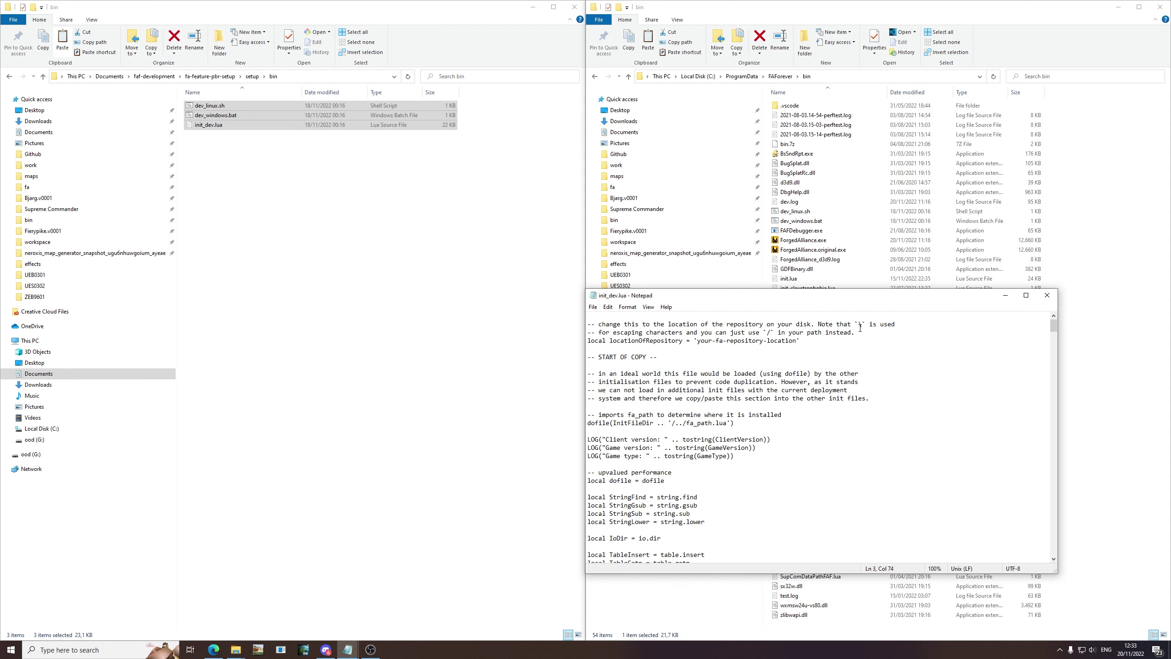
double_click(664, 332)
left_click(745, 332)
left_click(217, 79)
left_click_drag(266, 537, 227, 109)
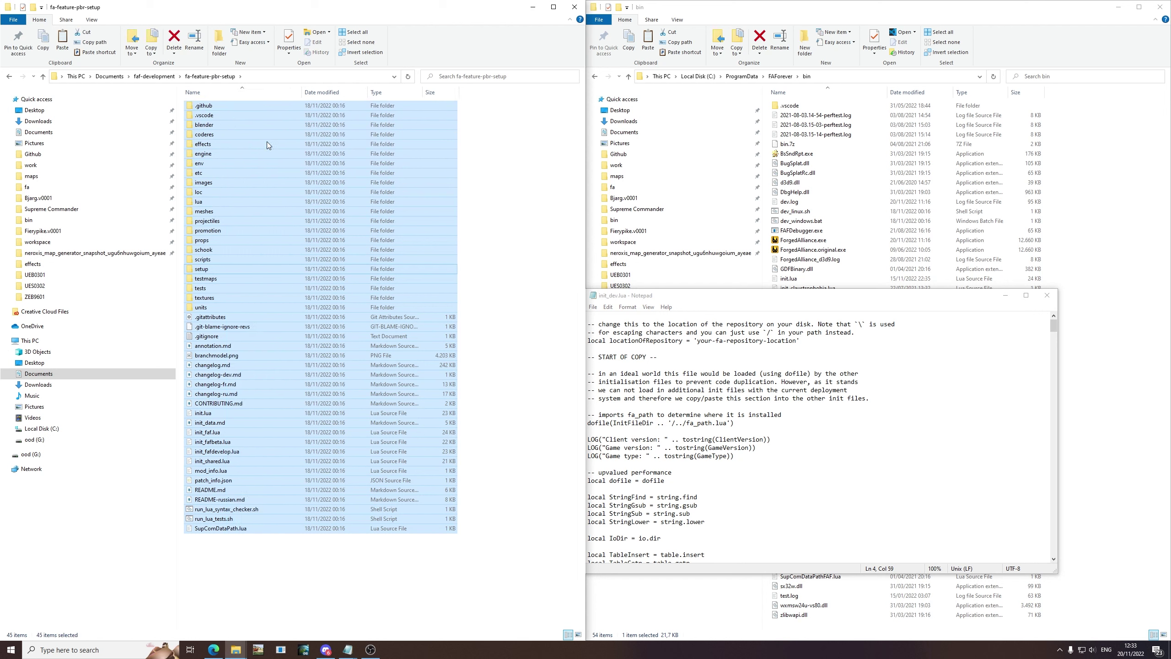
left_click(269, 76)
key("ctrl+c")
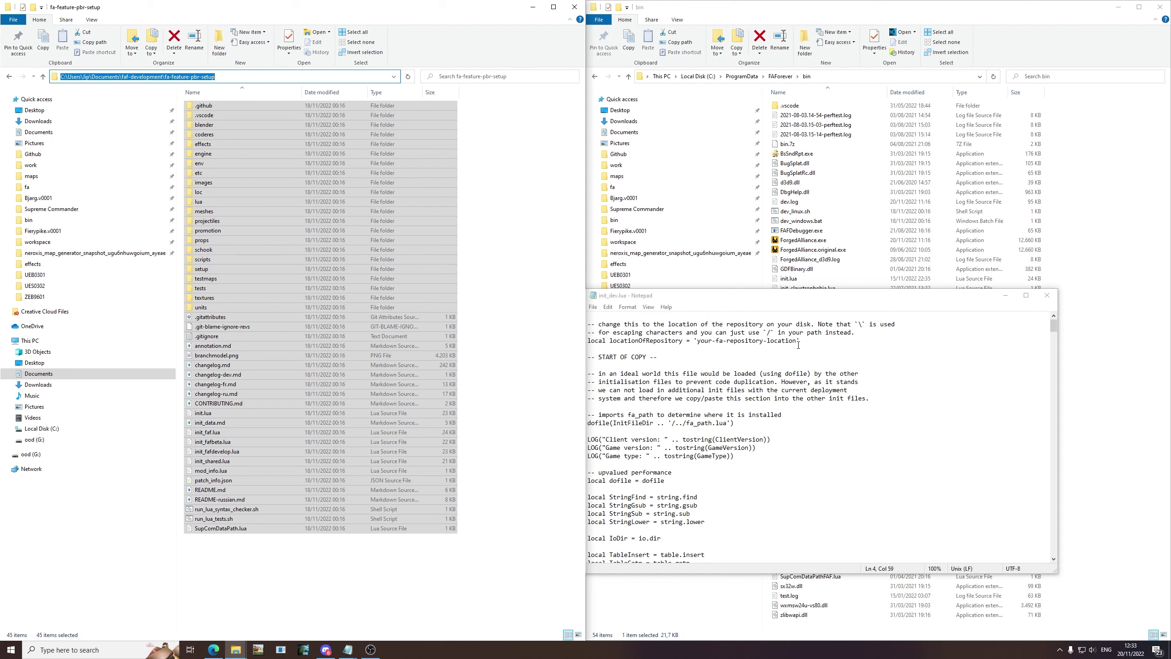
Replace your-fa-repository-location with the copied fa-feature-pbr-setup path, change its backslashes to forward slashes, and save init_dev.lua.
left_click_drag(797, 342, 697, 340)
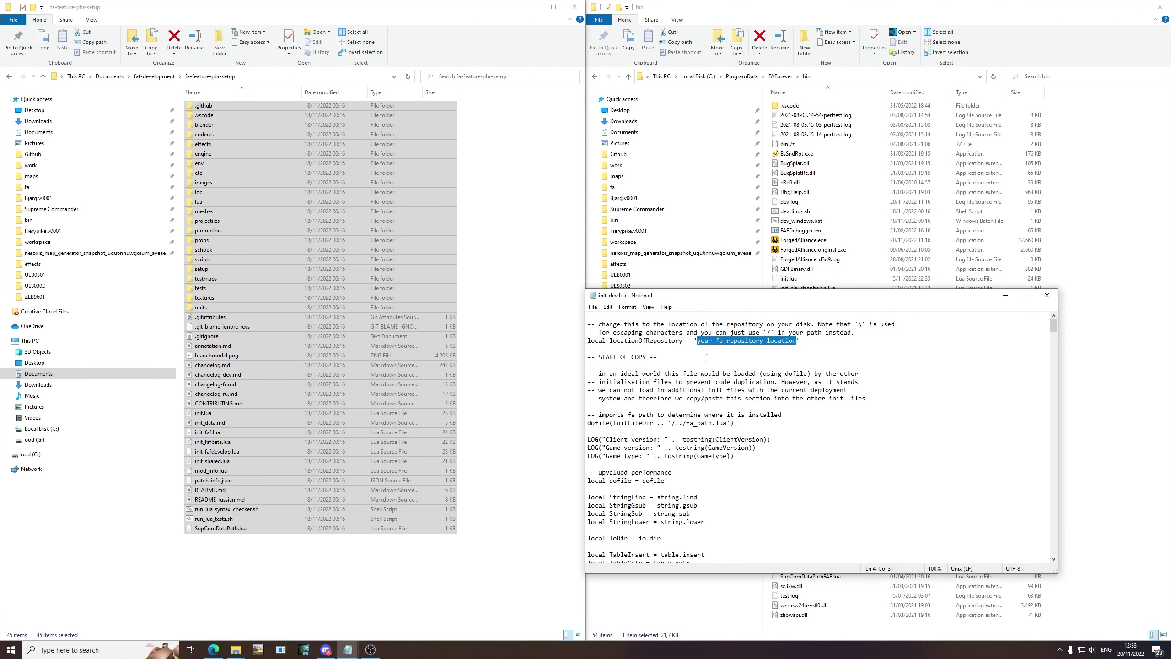
key("ctrl+v")
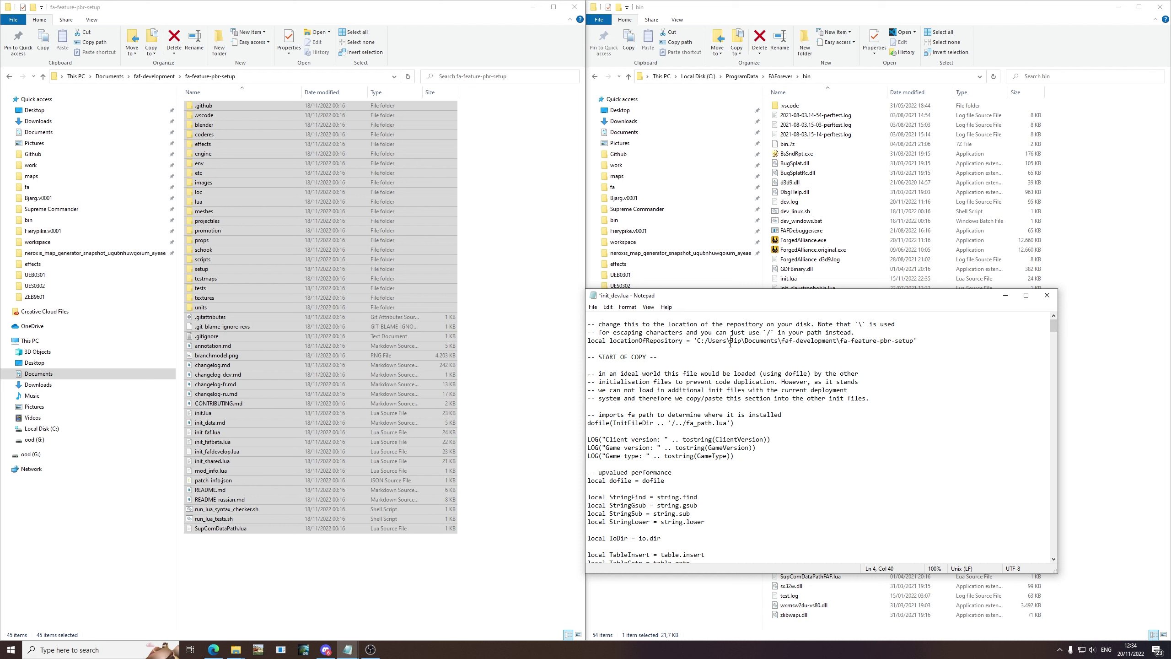
key("shift+Left")
left_click(904, 386)
key("ctrl+s")
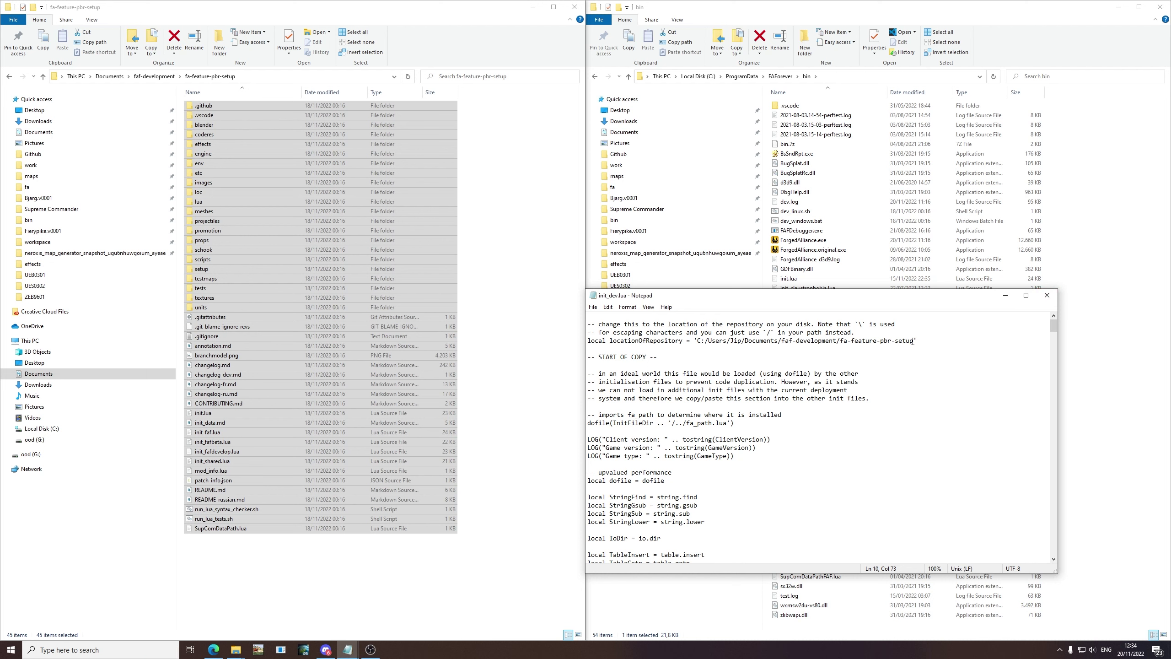
Compare the locationOfRepository path and its forward slashes with the location and contents of the fa-feature-pbr-setup folder.
left_click_drag(912, 342, 699, 342)
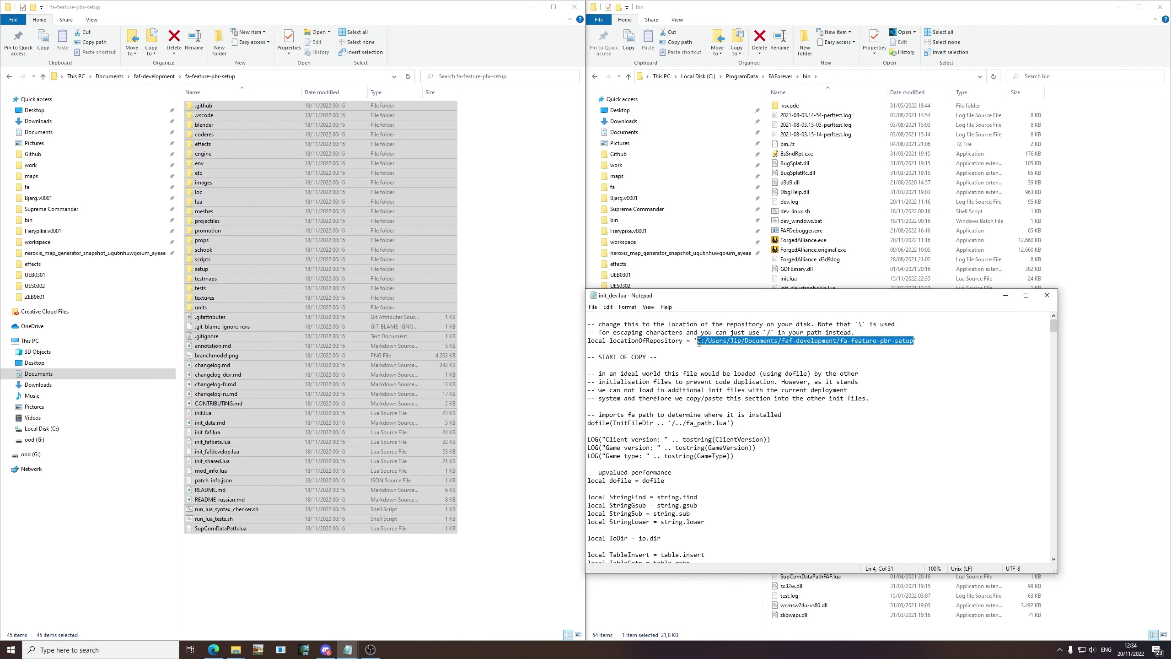
left_click(742, 372)
left_click(233, 146)
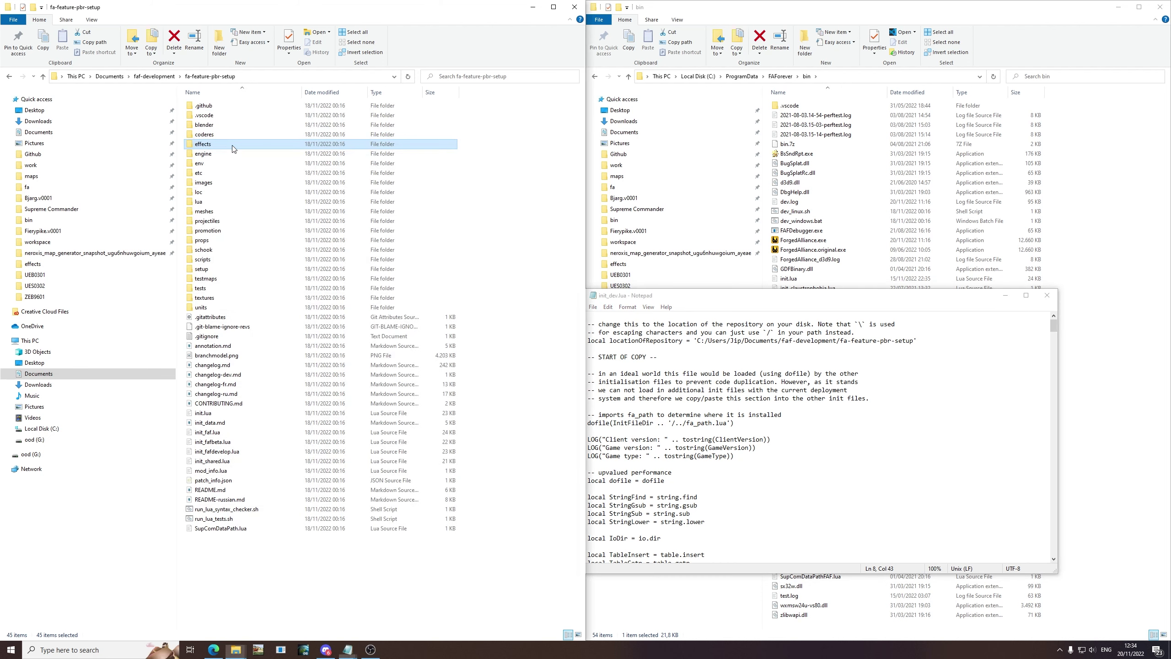
left_click_drag(238, 590, 207, 107)
left_click(219, 307)
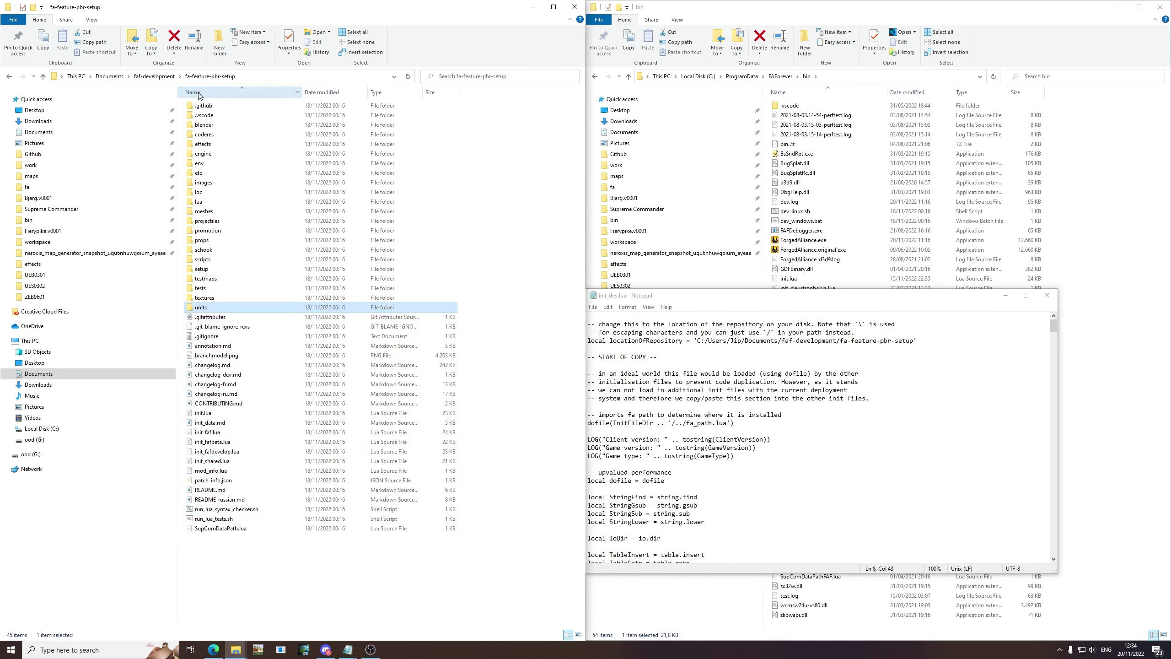
left_click(154, 76)
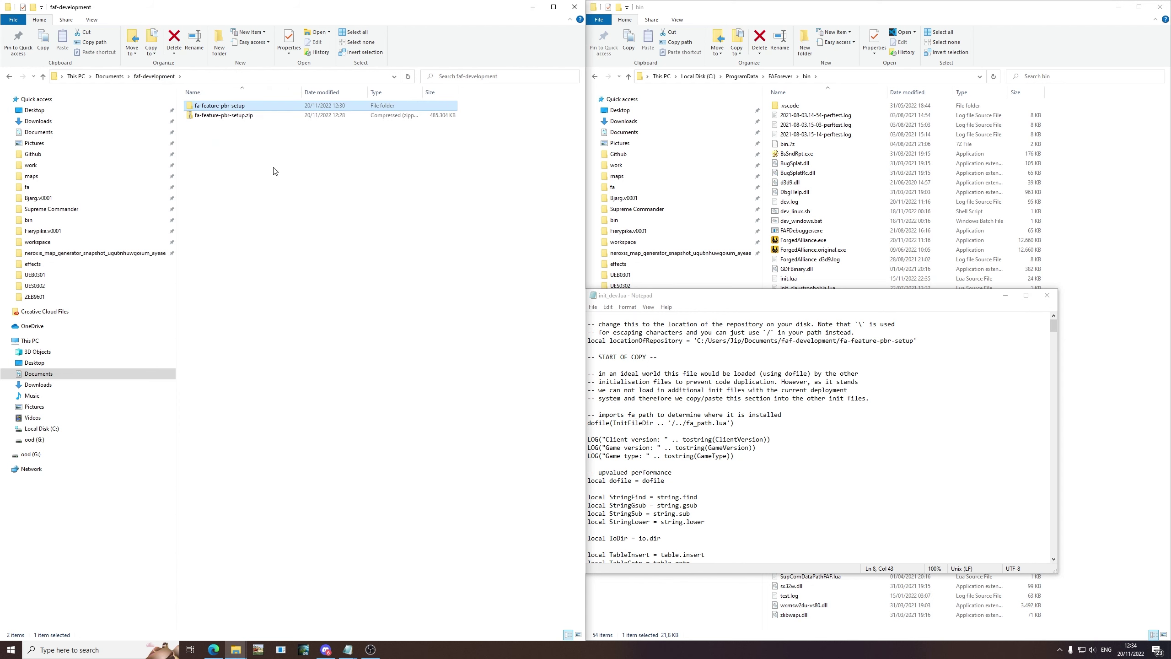
double_click(228, 106)
left_click_drag(276, 574, 280, 115)
left_click(275, 233)
left_click(274, 75)
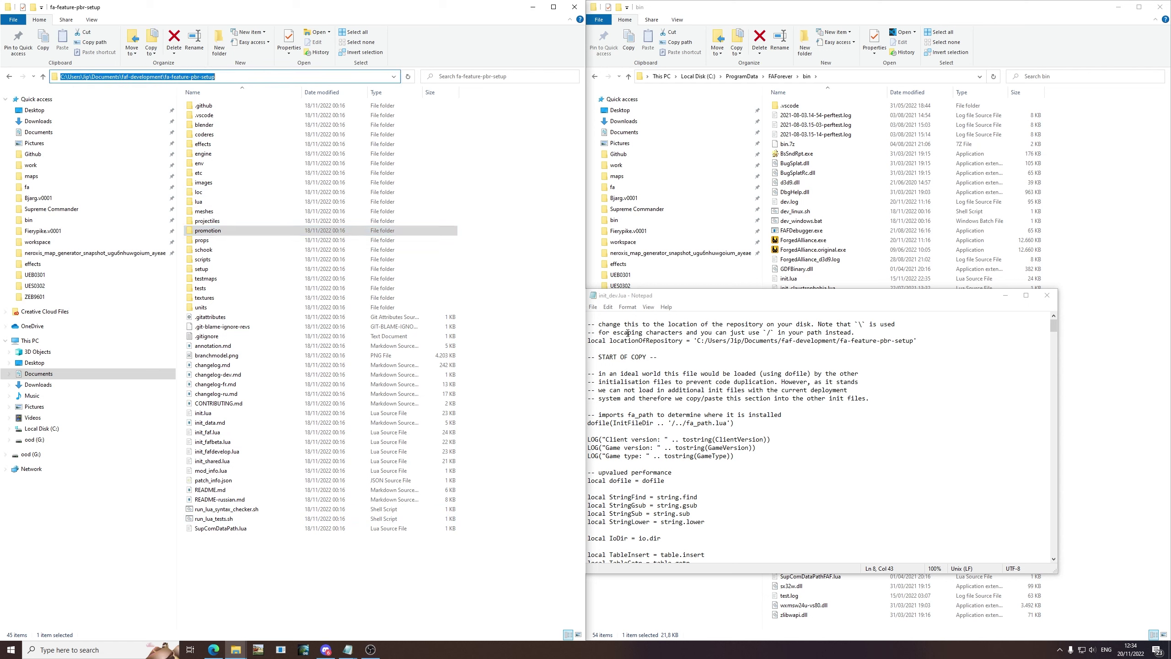
double_click(707, 340)
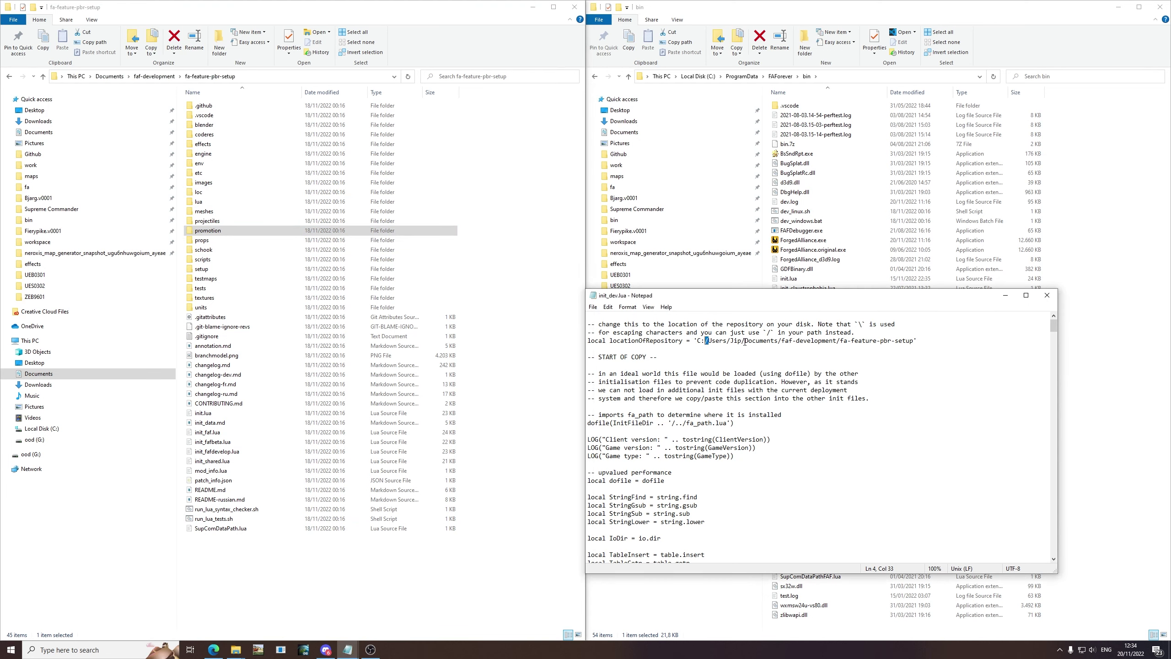
key("Down")
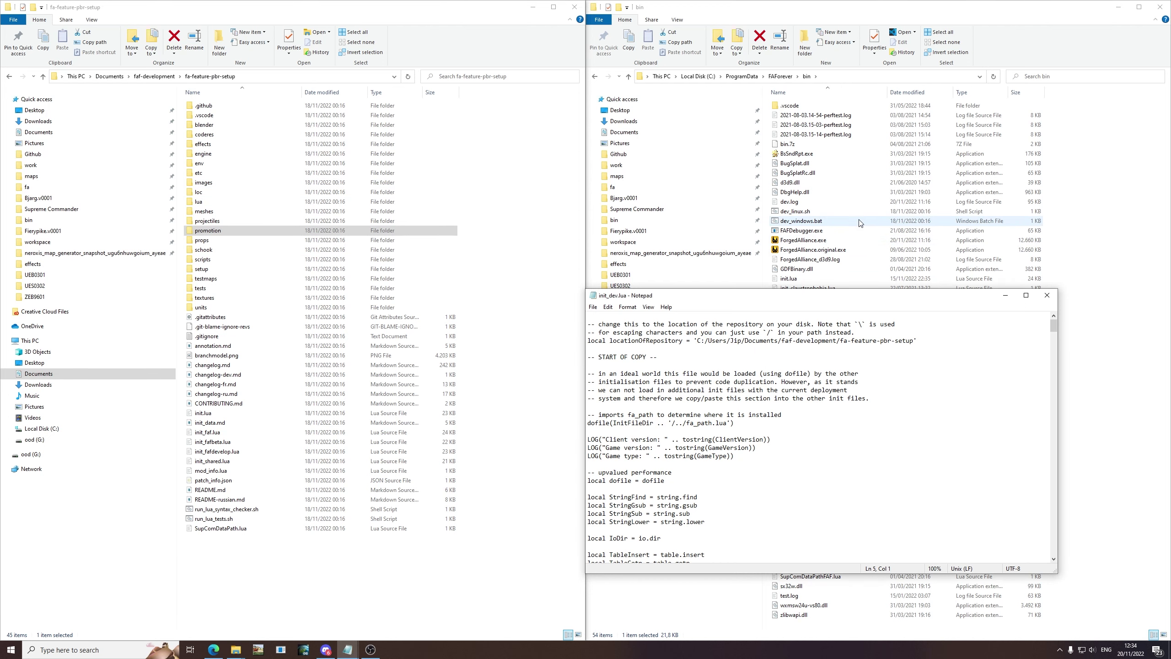
Open dev_windows.bat from the FAForever bin folder in Notepad to inspect its launch command.
left_click(847, 222)
right_click(798, 224)
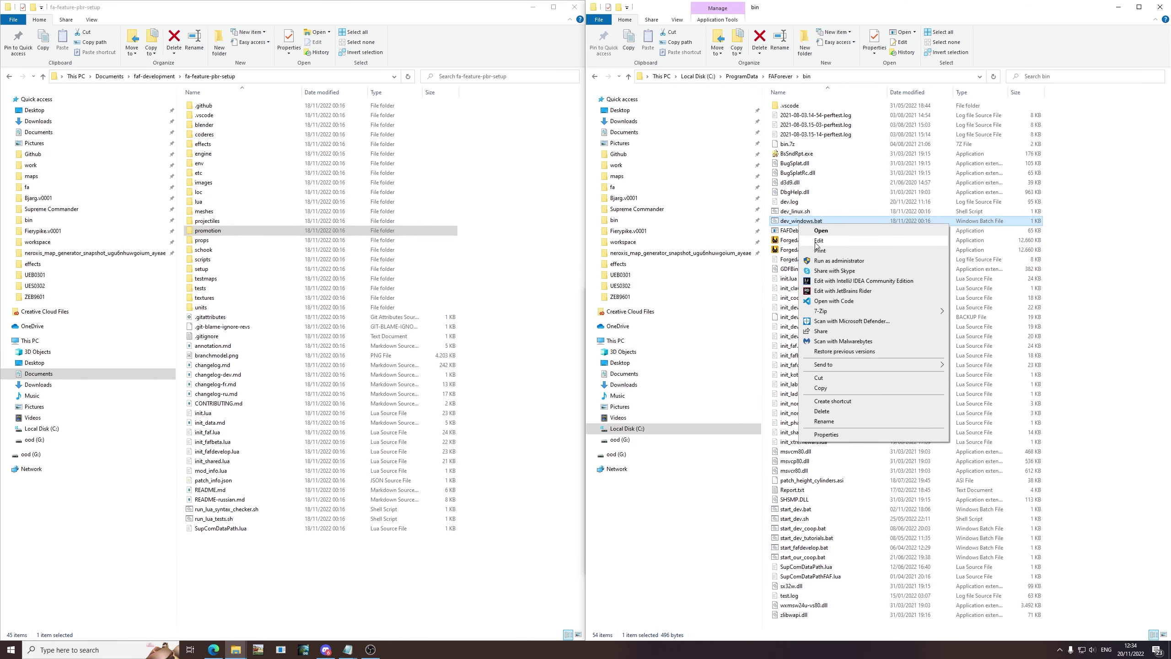
left_click(816, 244)
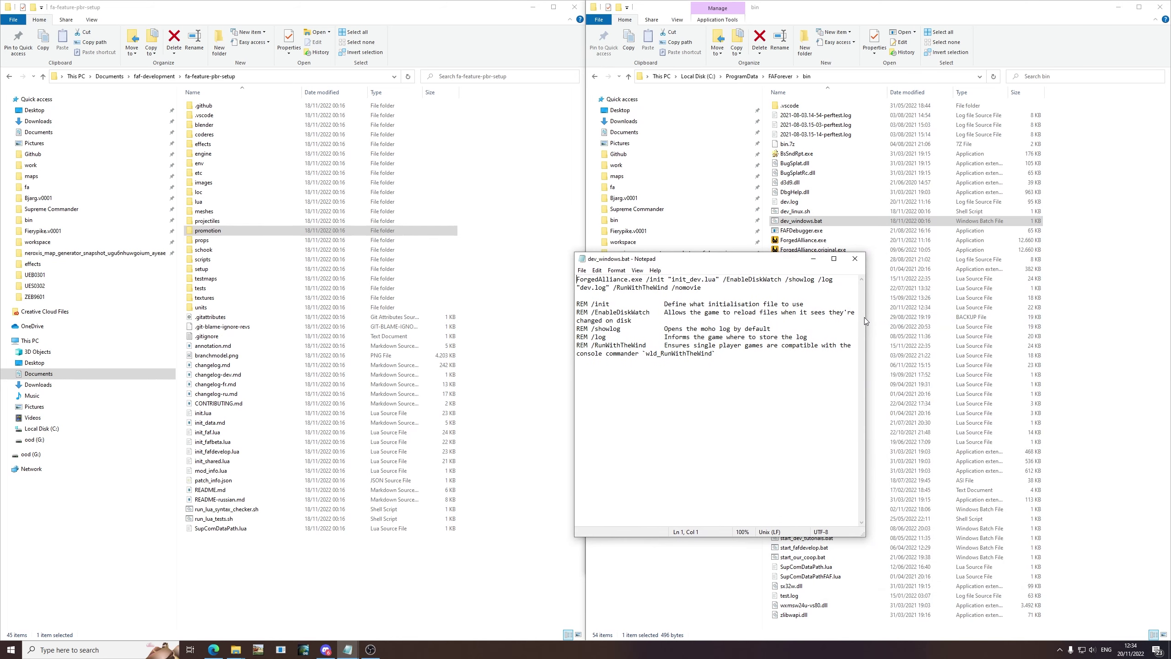
Enlarge the dev_windows.bat window and examine its ForgedAlliance.exe call with the /init "init_dev.lua", /EnableDiskWatch, /showlog and /log "dev.log" arguments.
left_click_drag(865, 317, 1072, 321)
left_click_drag(959, 264, 641, 330)
left_click_drag(327, 346, 259, 347)
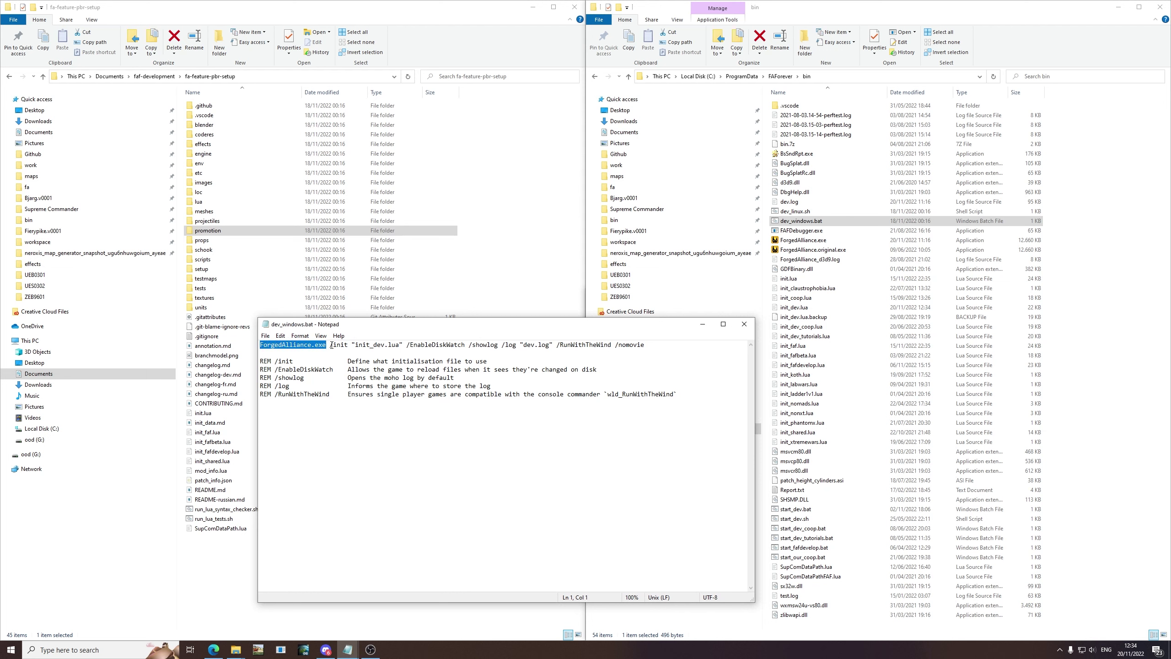
left_click_drag(330, 345, 404, 347)
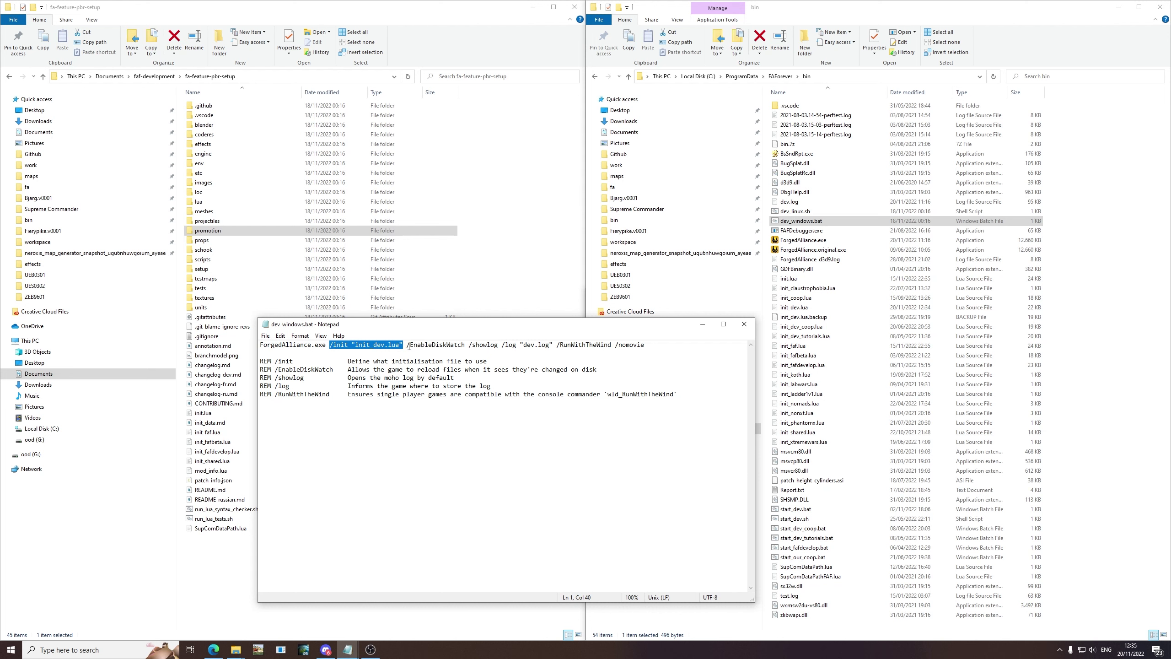
left_click_drag(407, 346, 459, 346)
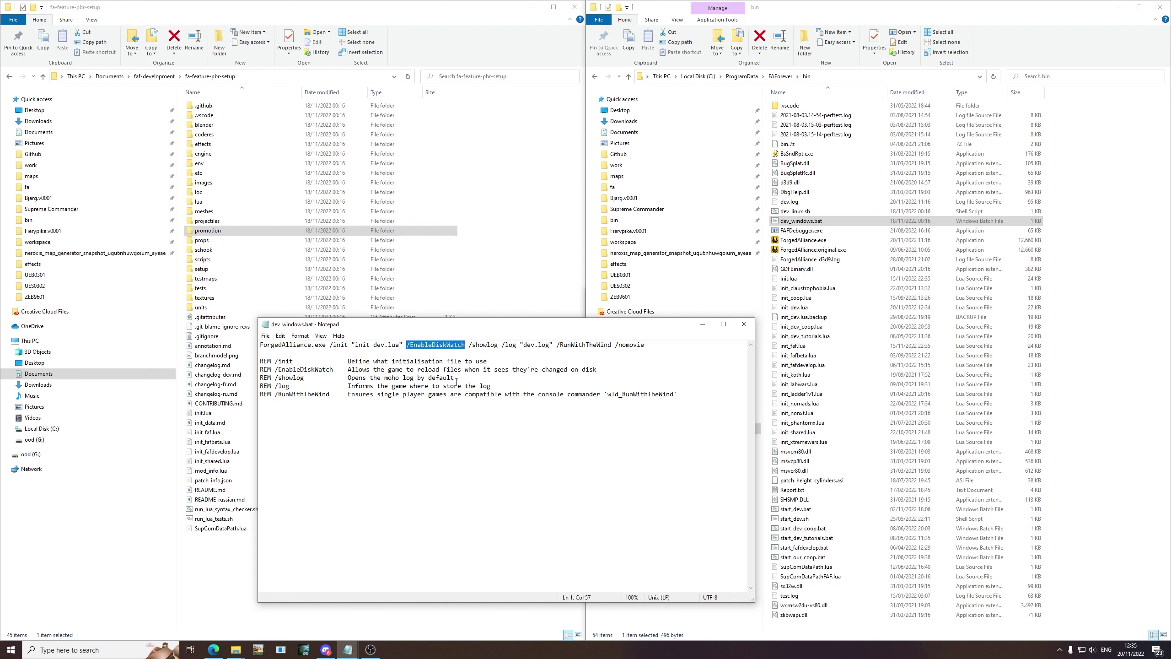
left_click_drag(497, 347, 474, 343)
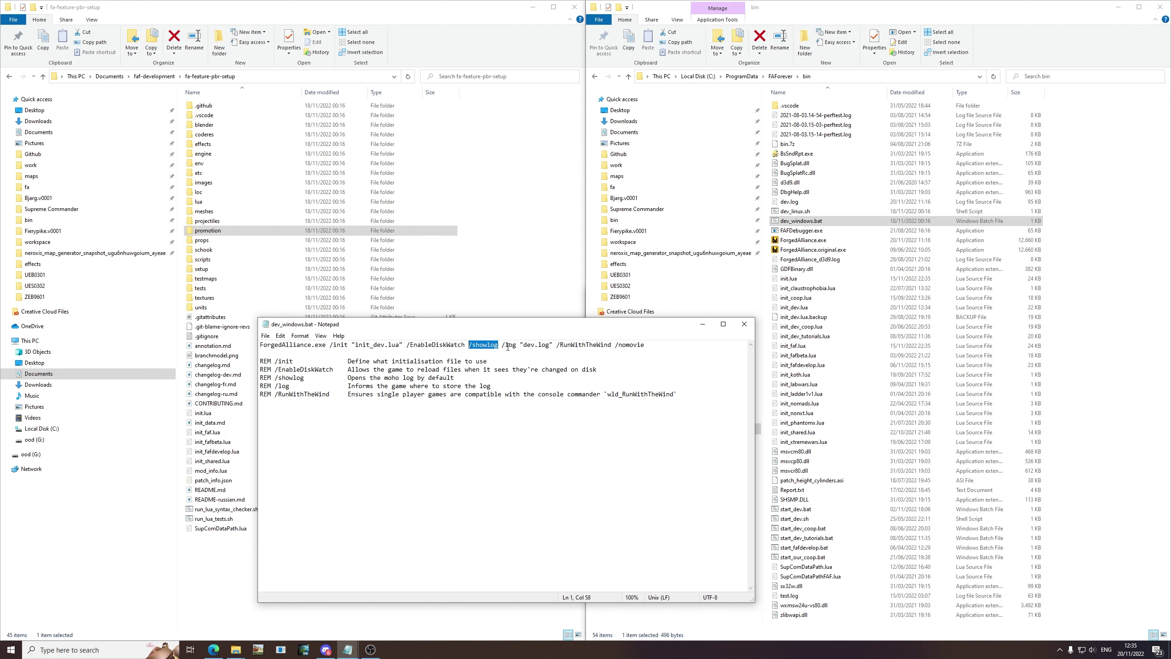
left_click_drag(502, 346, 550, 344)
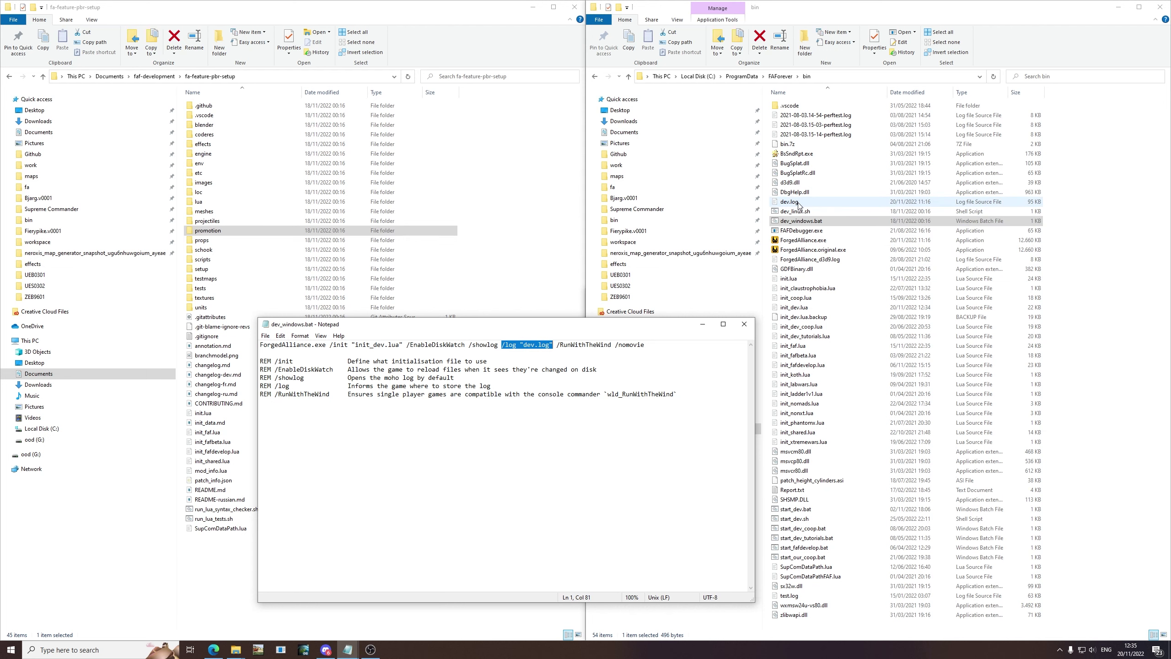
Locate dev.log in the bin folder, examine the /RunWithTheWind and /nomovie arguments in dev_windows.bat, and close the file.
left_click_drag(651, 328, 644, 203)
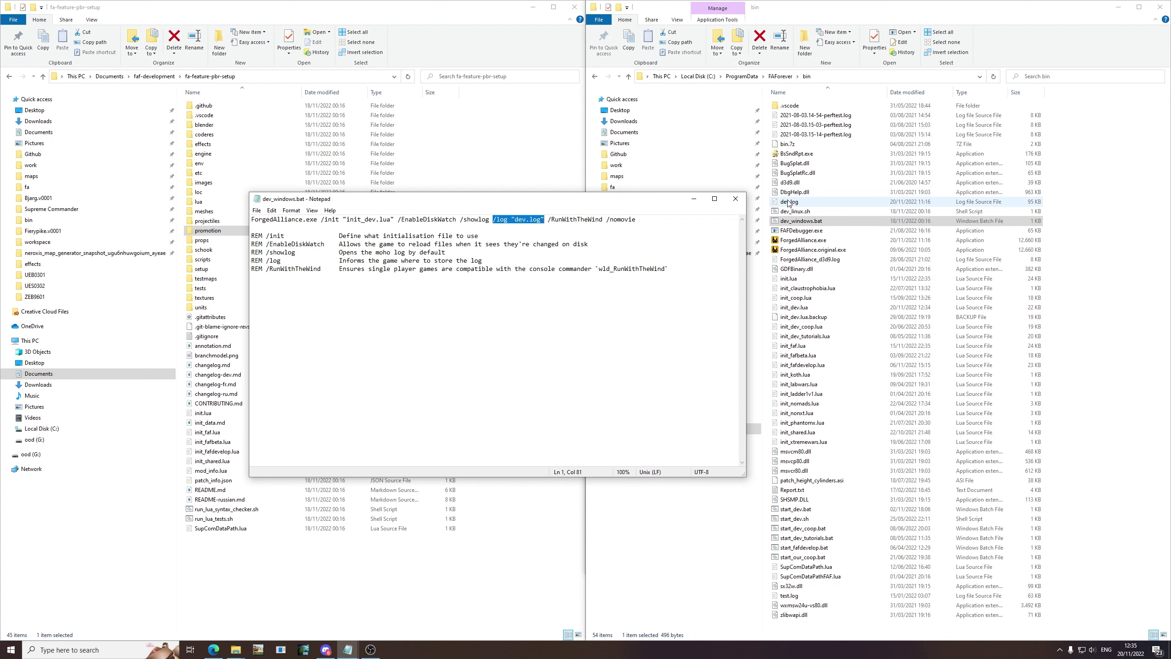
left_click_drag(549, 219, 604, 220)
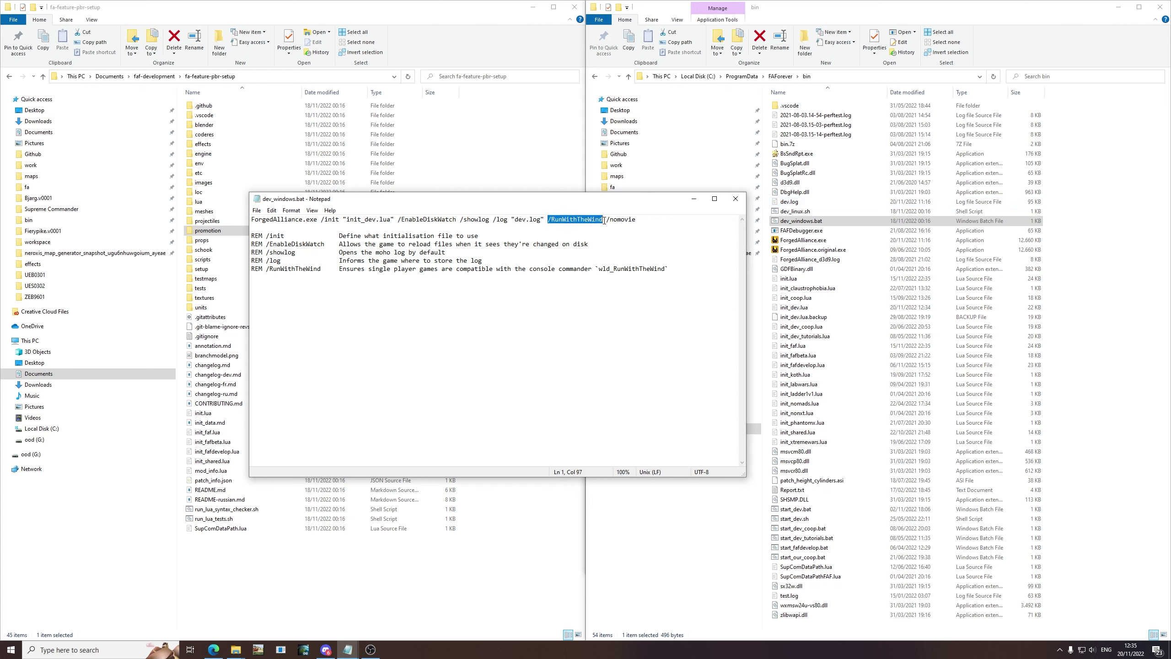
left_click(594, 249)
left_click_drag(606, 219, 642, 223)
key("Down")
key("Down")
key("Down")
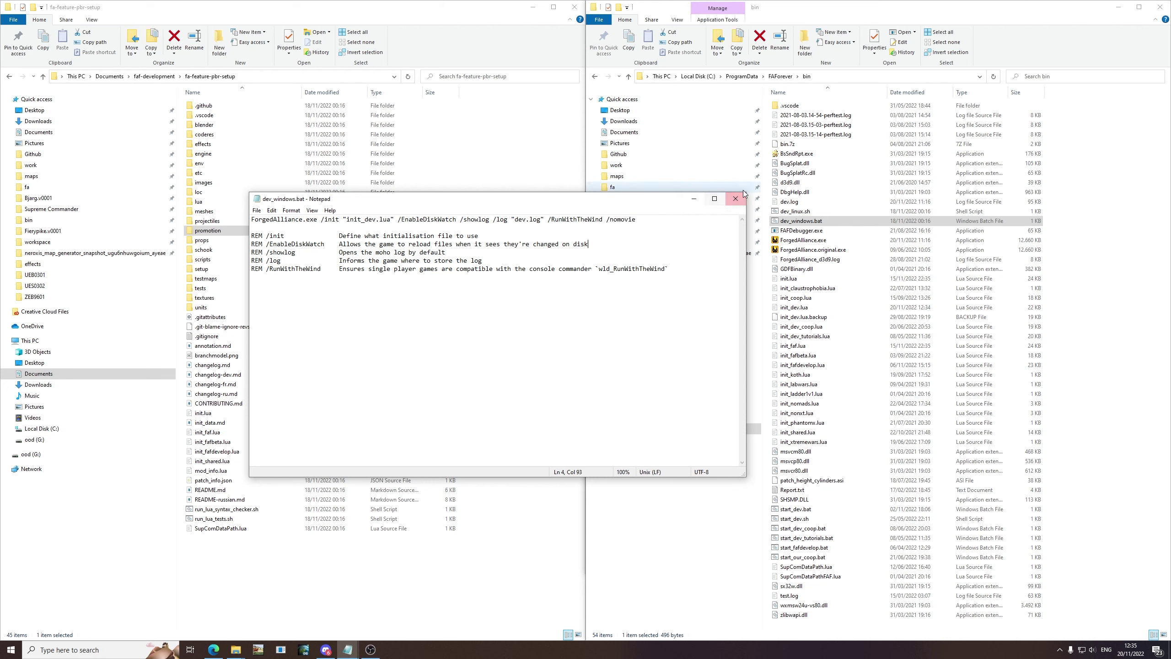
left_click_drag(665, 222, 252, 219)
key("ctrl+End")
left_click(728, 201)
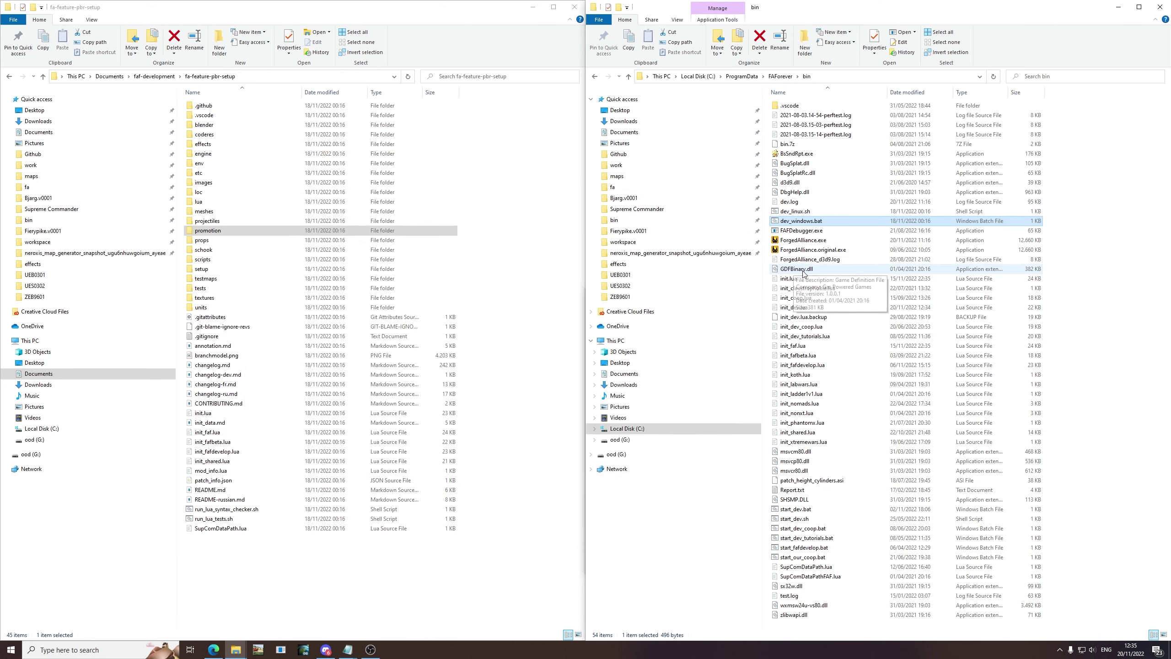
Launch the game through dev_windows.bat and arrange the Forged Alliance and Moho Log windows side by side.
double_click(819, 224)
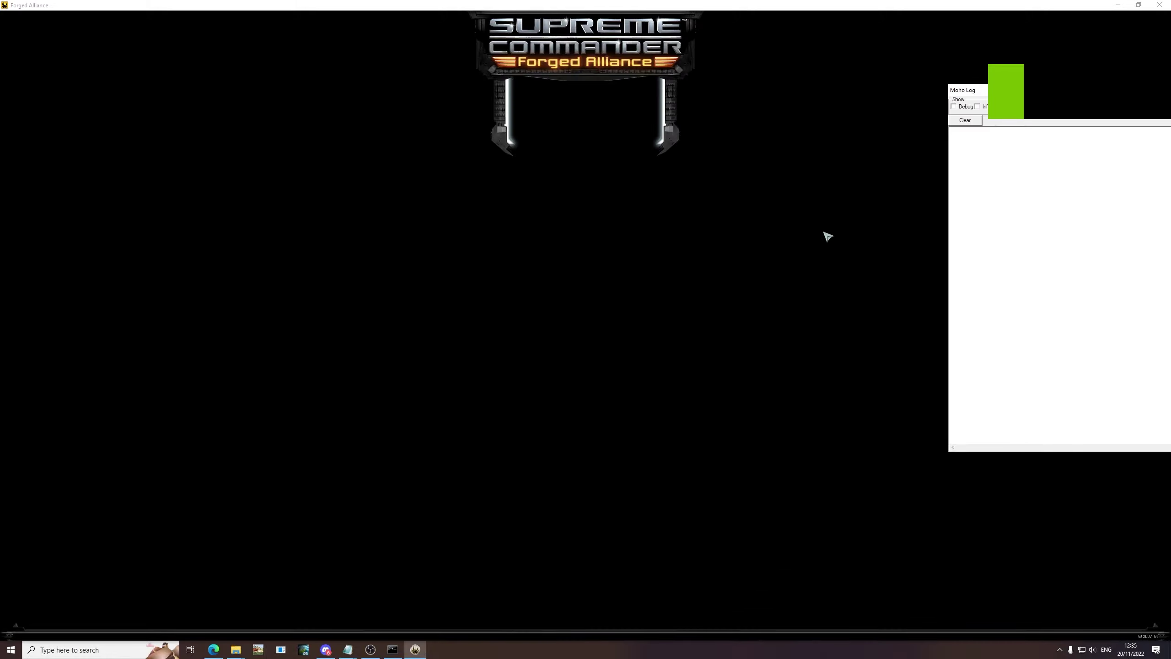
left_click_drag(973, 91, 562, 97)
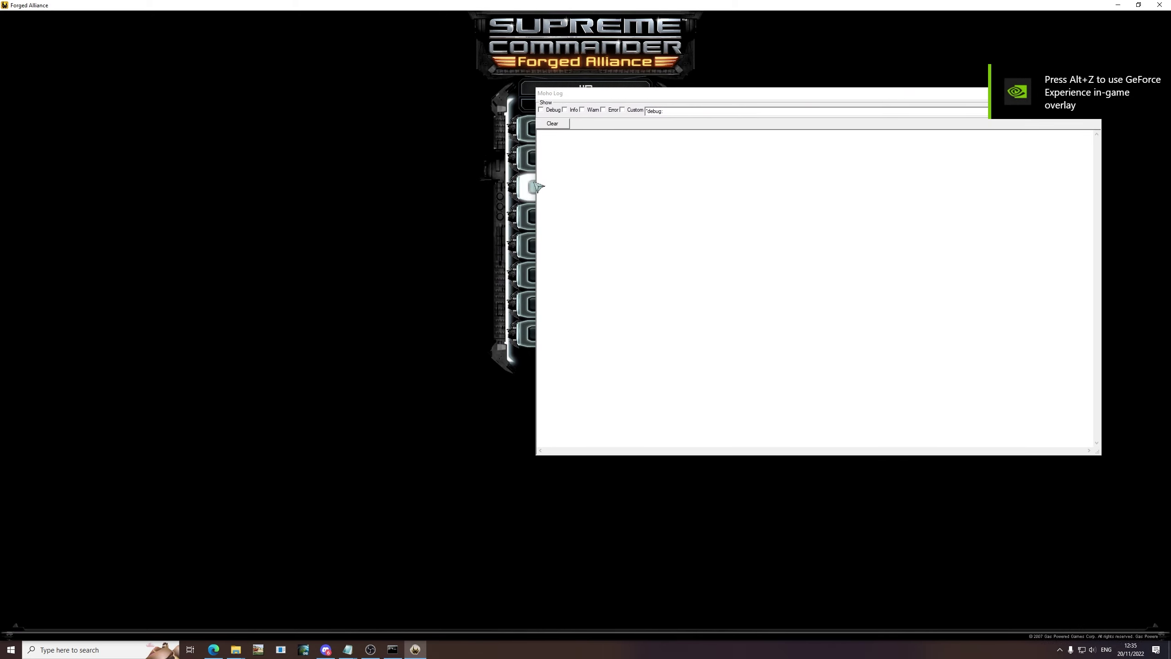
left_click_drag(535, 181, 723, 178)
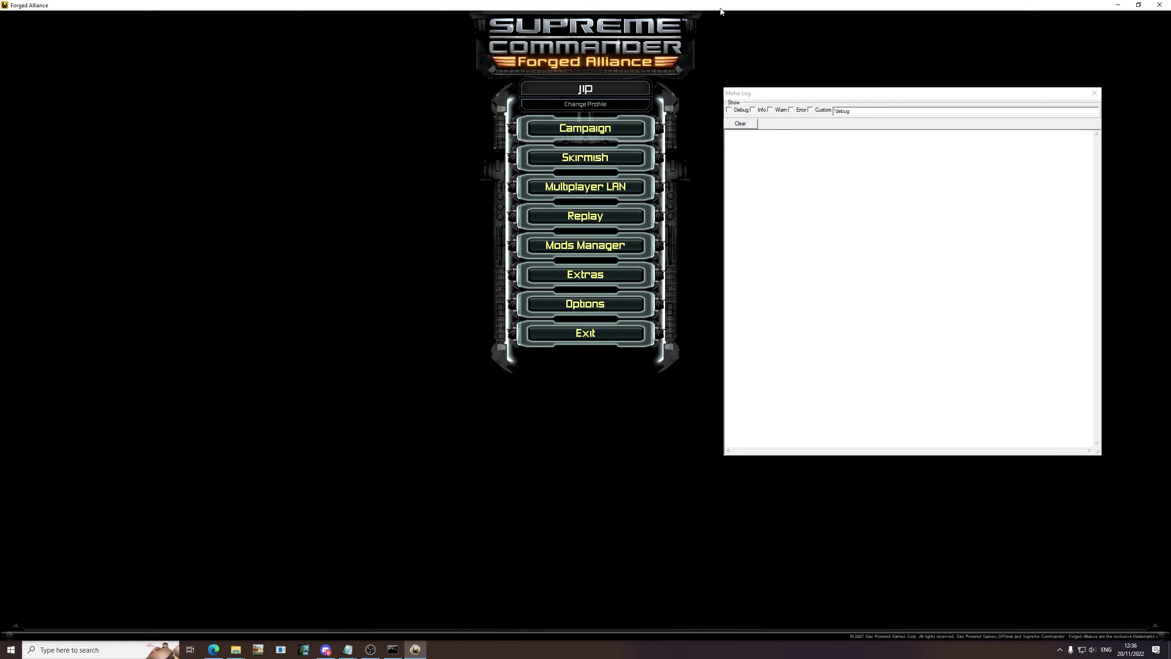
left_click_drag(718, 5, 285, 18)
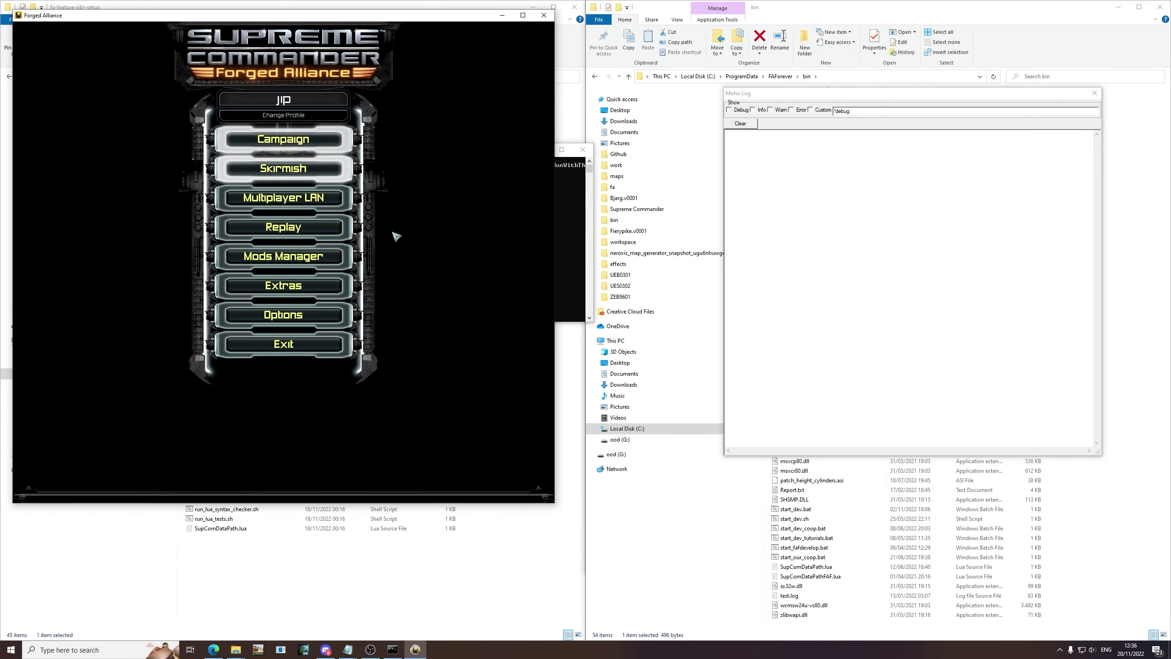
Enable Info, Warn and Error messages in the Moho Log, and return to the game window.
left_click(760, 112)
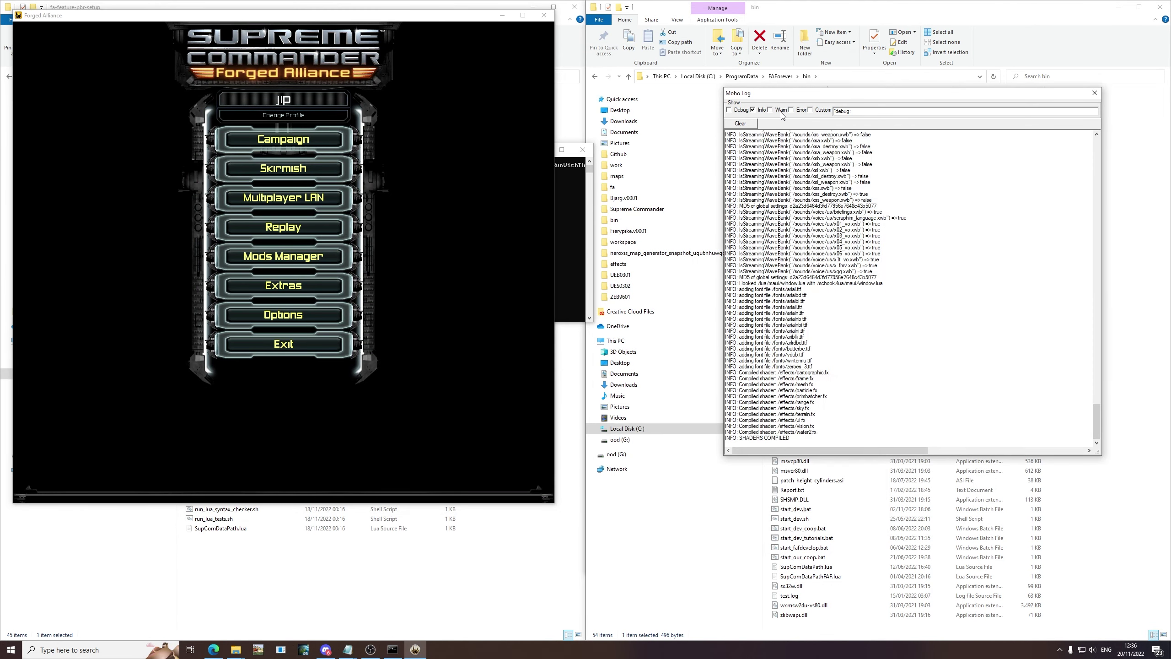
left_click(792, 111)
left_click(207, 144)
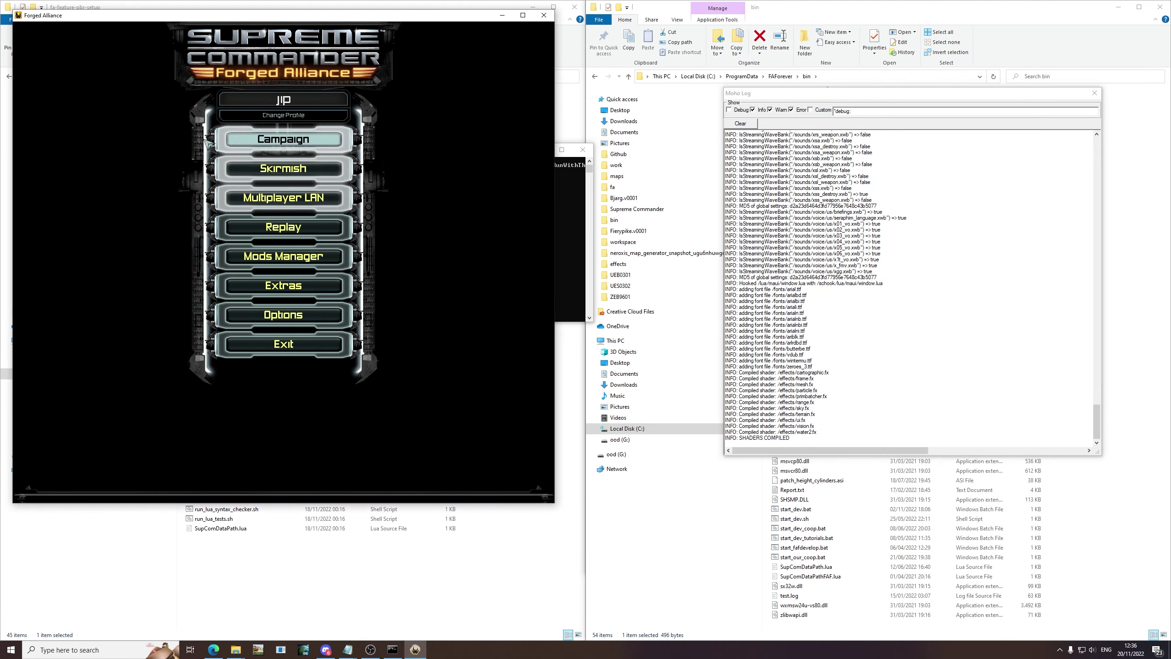
Open a skirmish lobby's game options, filter the maps by "mellow", and select Mellow Shallows.
left_click(306, 173)
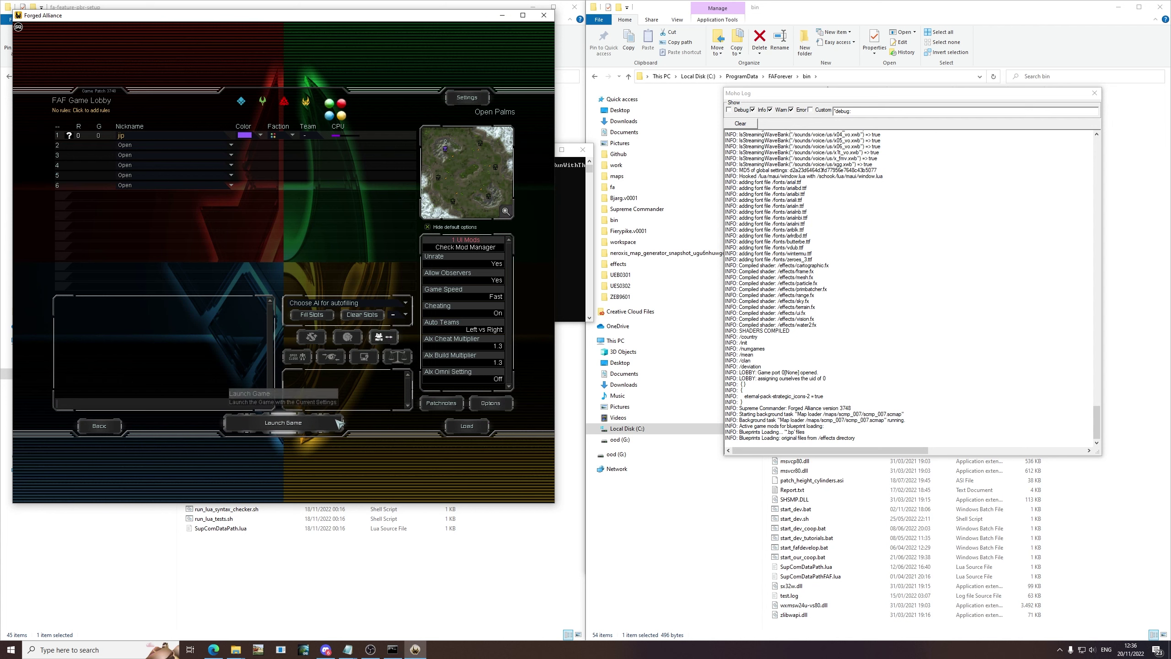
left_click(491, 402)
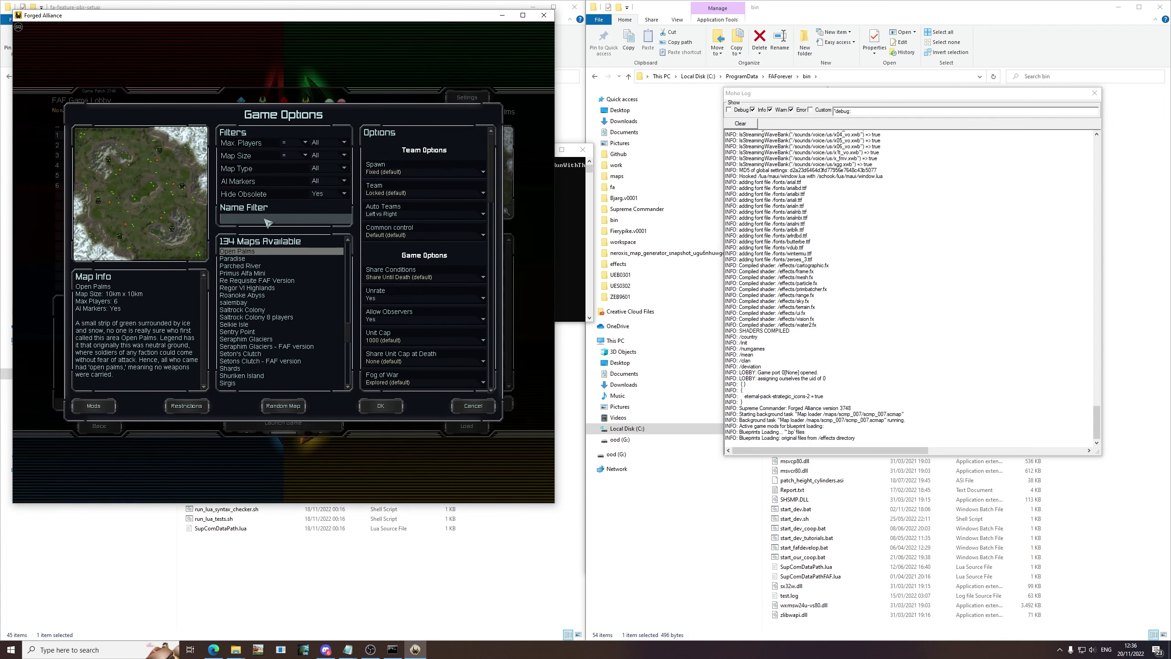
type("mellow")
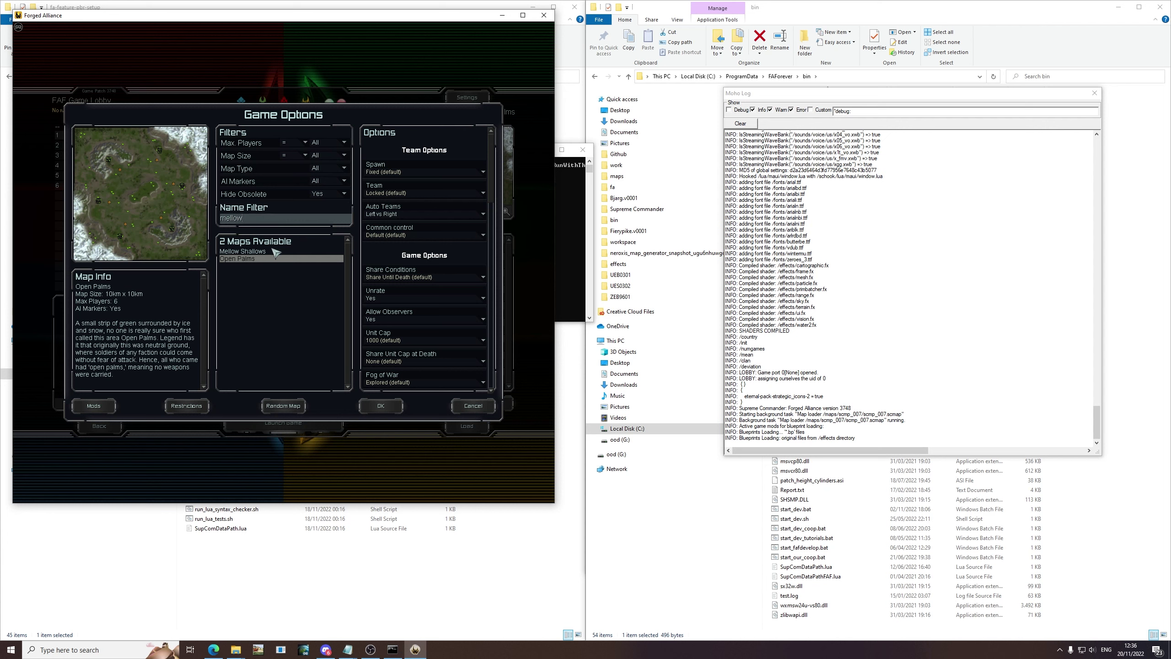
left_click(278, 252)
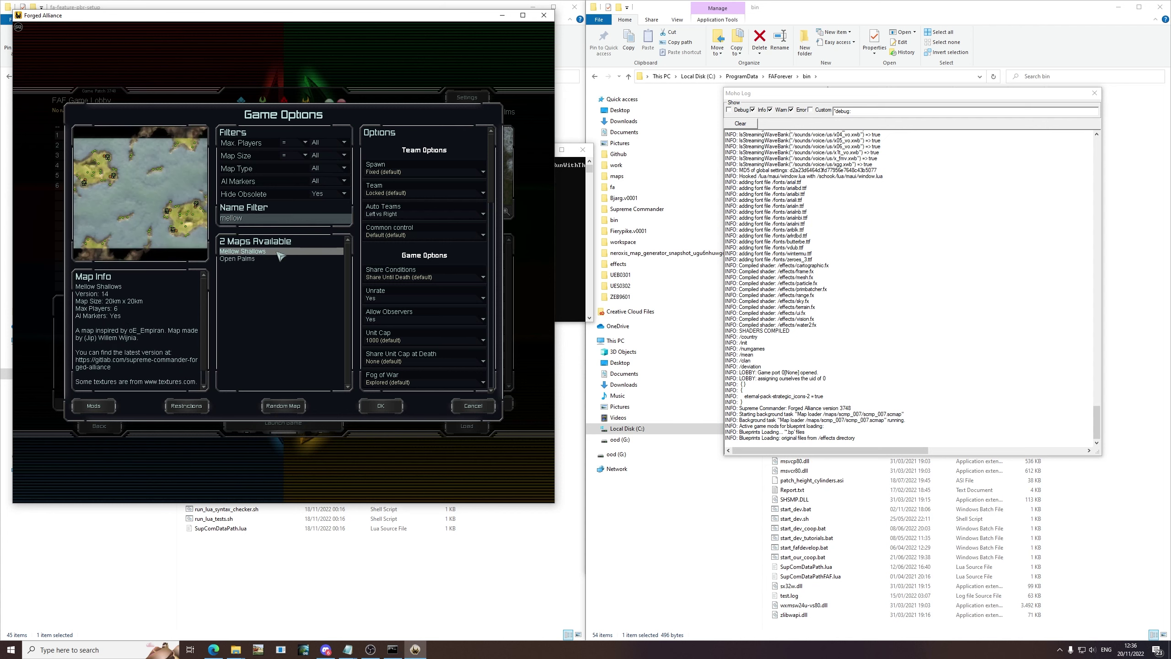
Filter the map names by "salt" and select the Saltrock Colony 8 players map.
left_click_drag(265, 219, 198, 219)
type("salt")
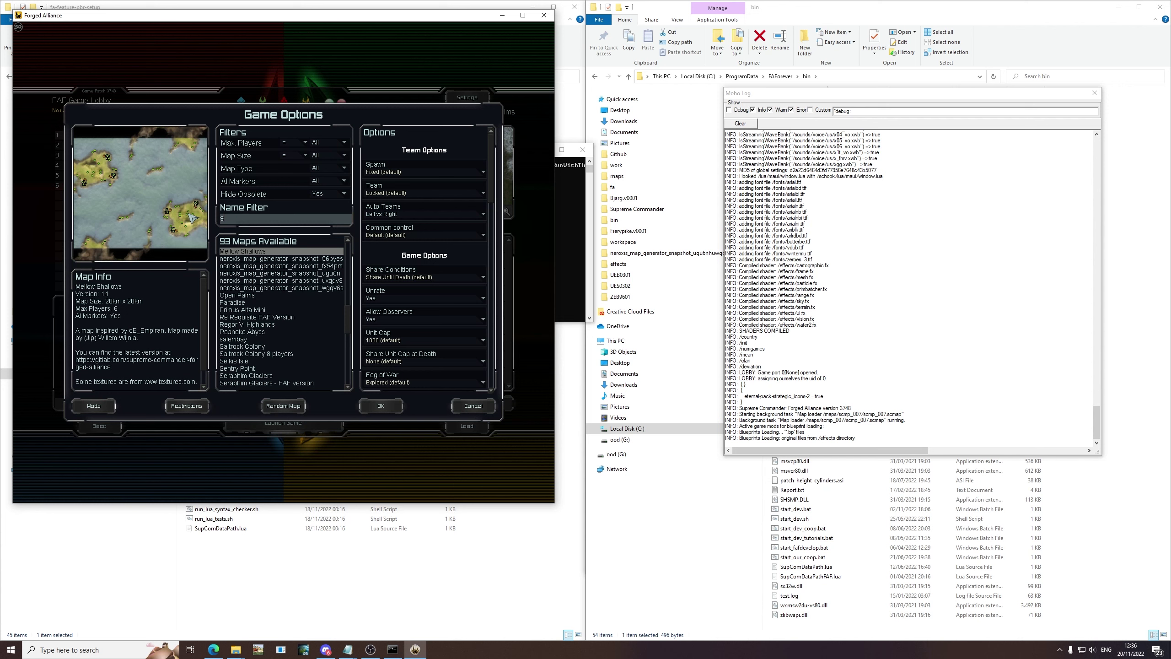
left_click(281, 267)
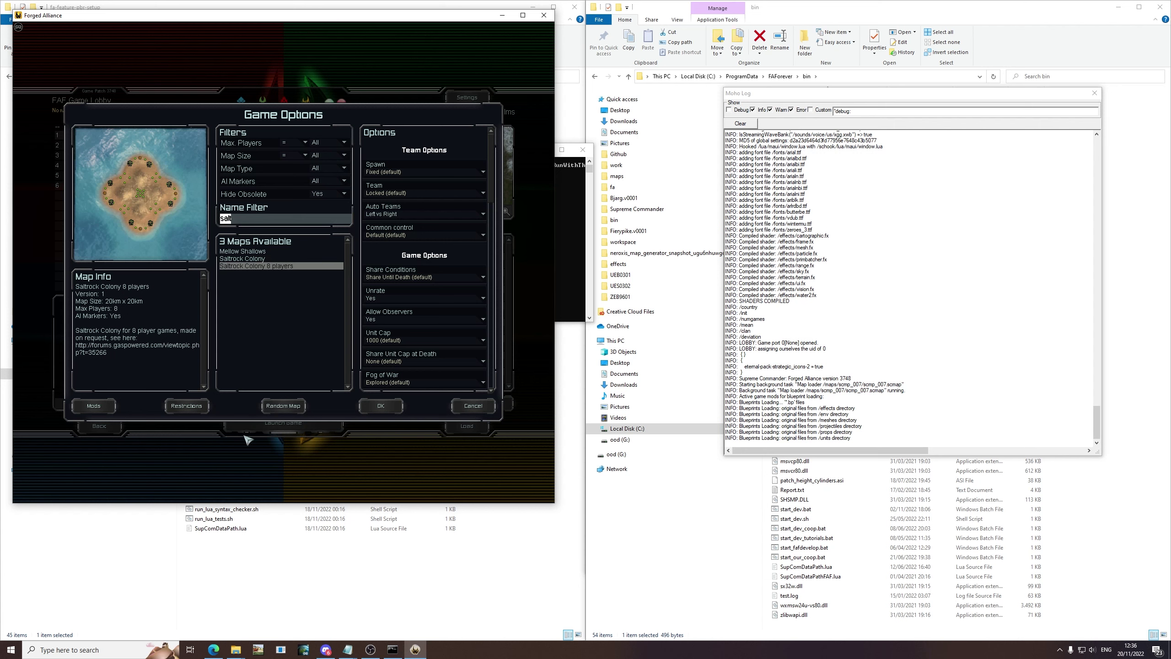
Switch to the FAF client by searching for "faf" among the installed programs and launching it.
left_click(11, 650)
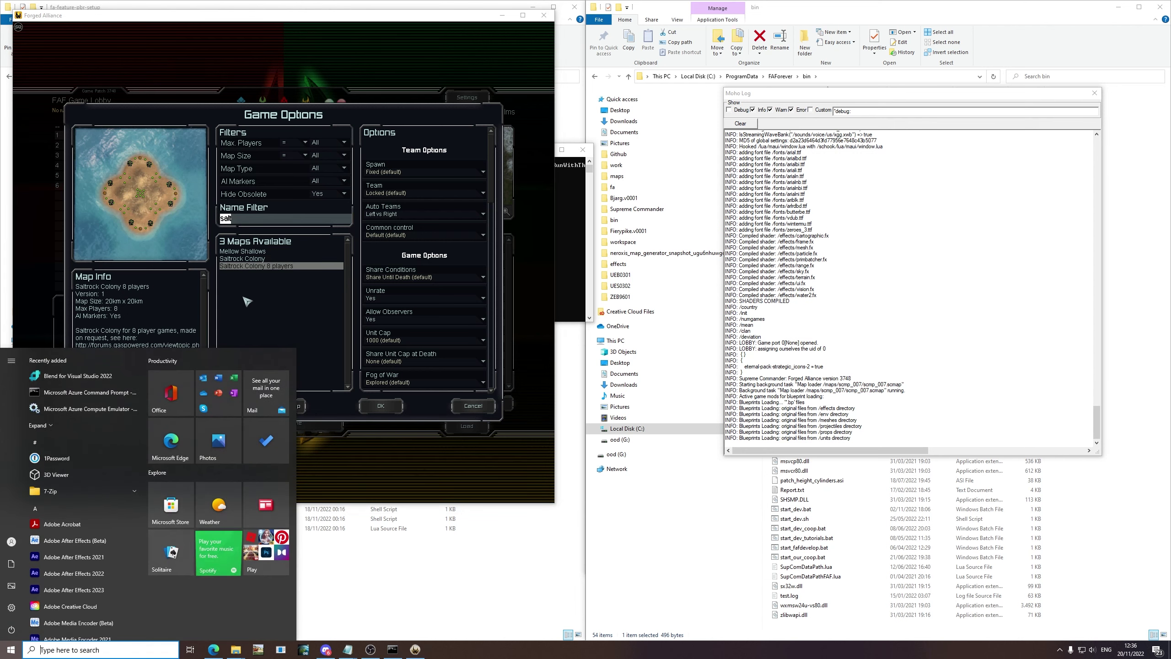
left_click(262, 268)
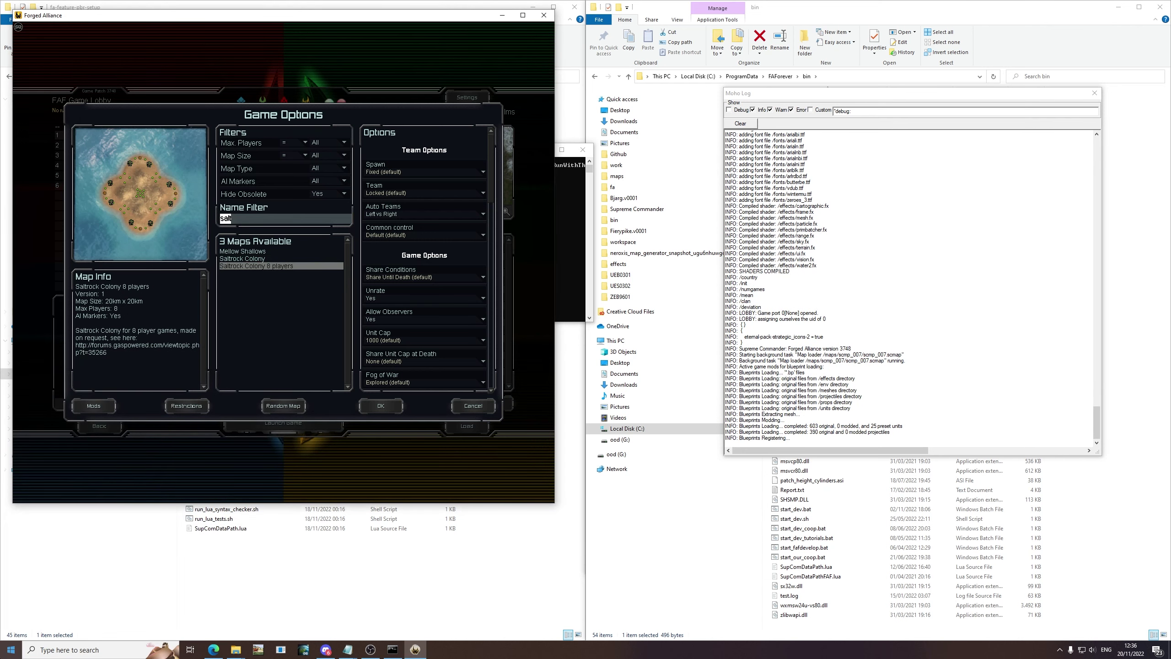
key("super")
type("faf")
key("Return")
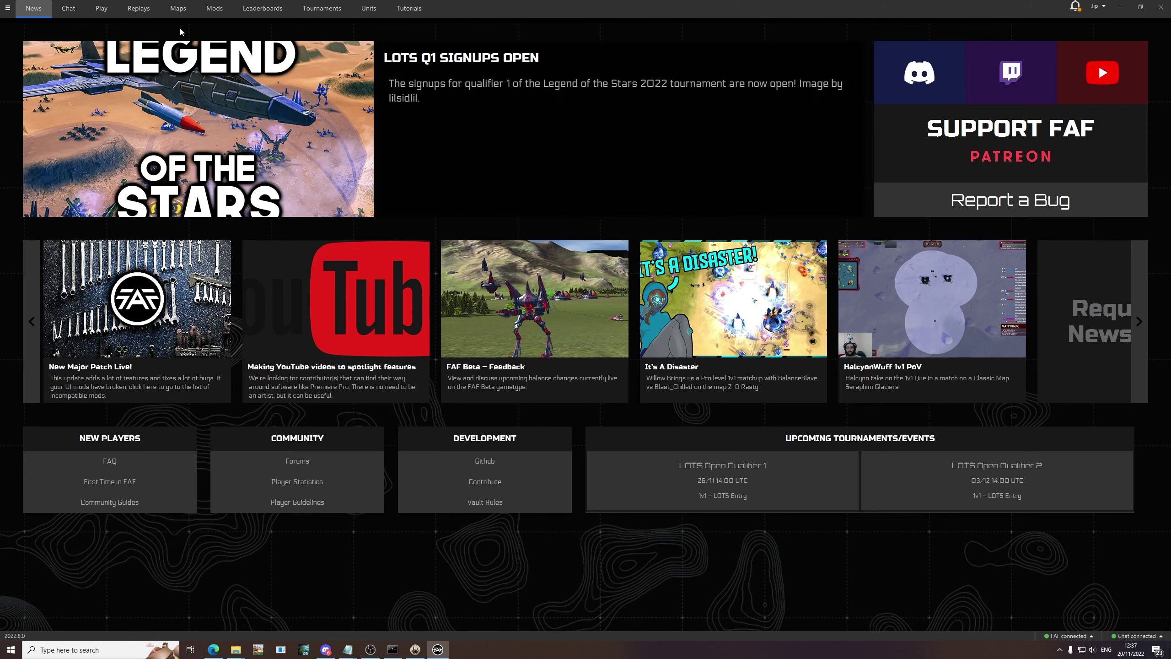
Search the client's map vault for Saltrock and for Mellow Shallows, and close the client.
left_click(181, 11)
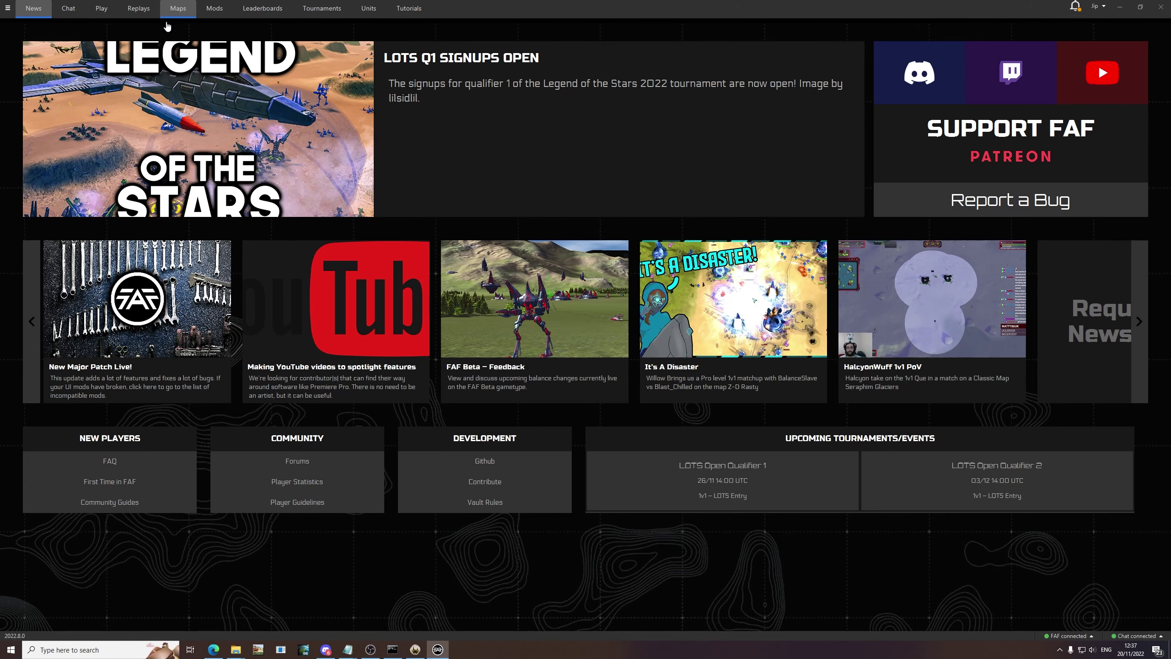
left_click(44, 37)
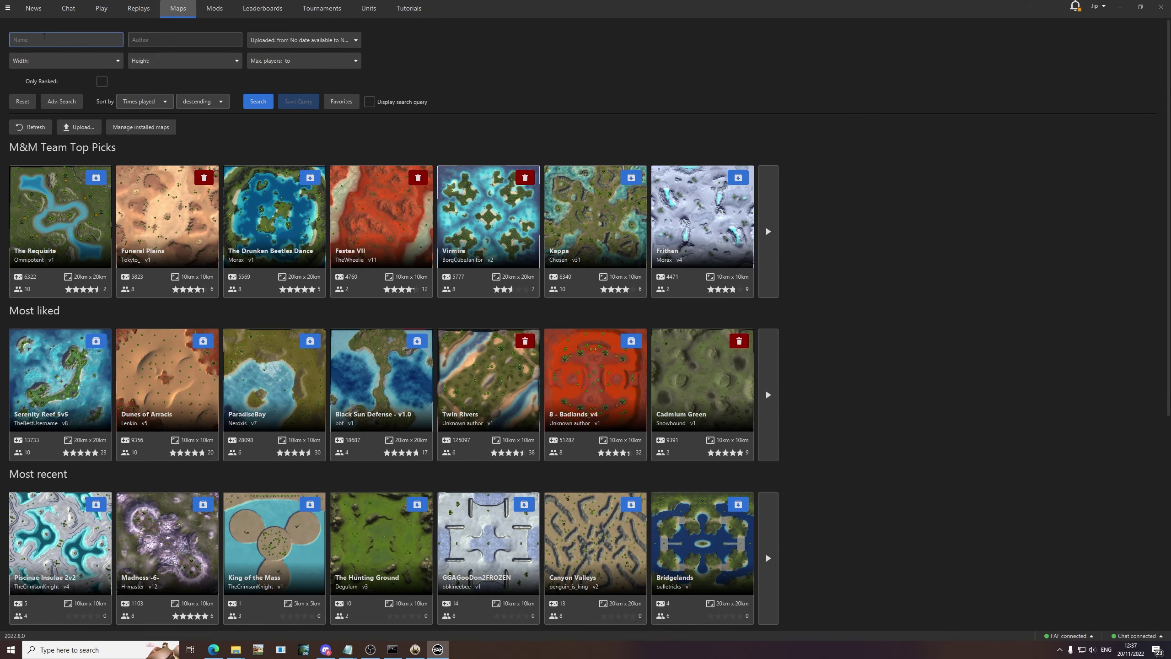
type("Saltrock")
key("Return")
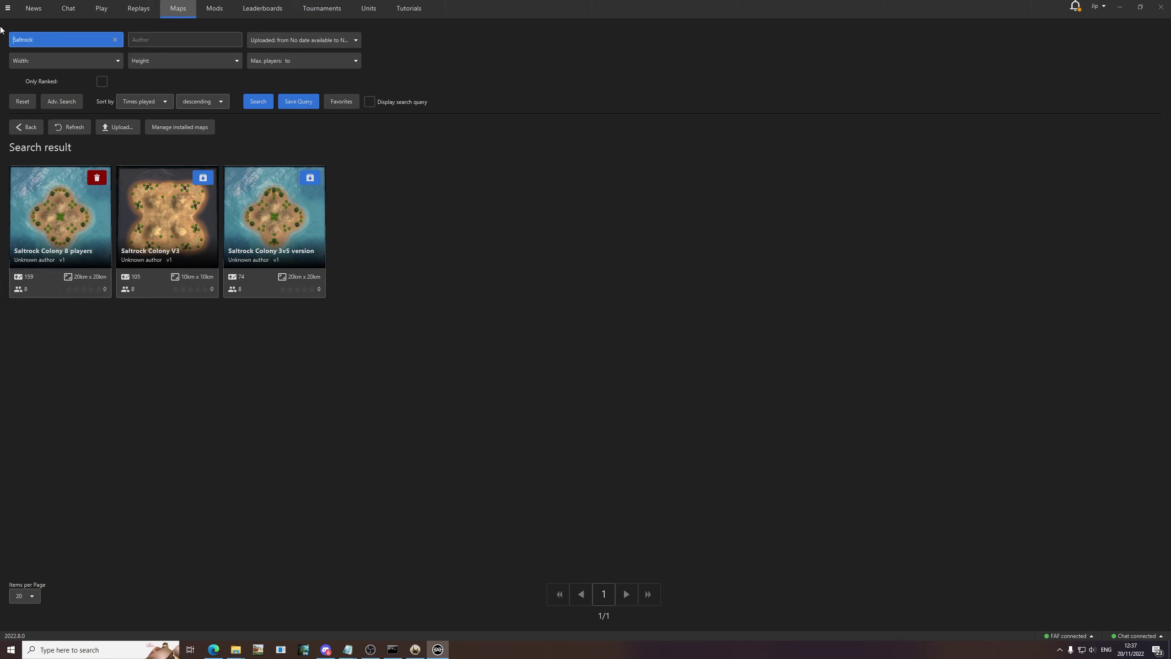
type("Mellow Shallows")
key("Return")
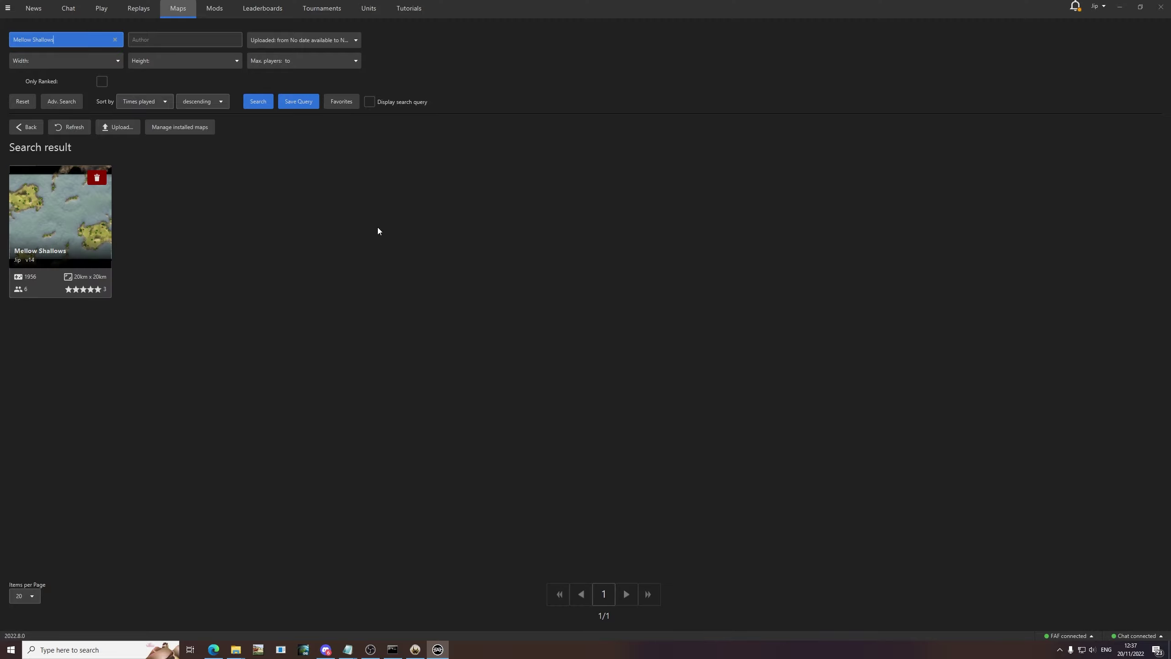
left_click(1161, 6)
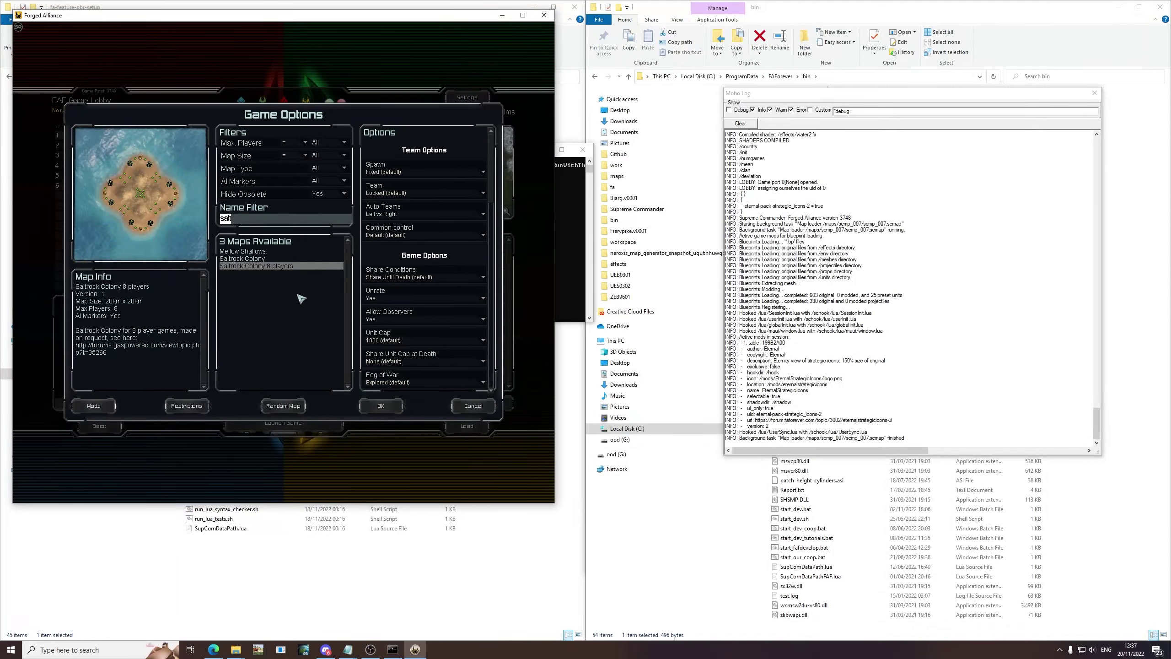
Confirm the game options with Saltrock Colony 8 players as the map, and launch the skirmish.
left_click(239, 221)
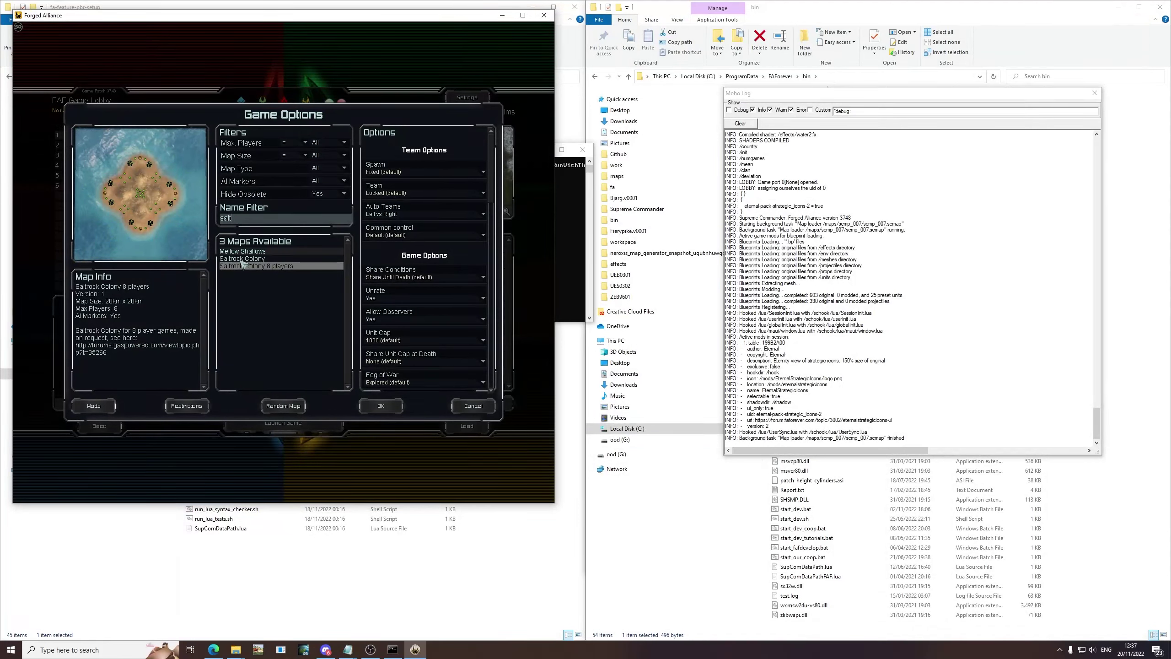
left_click(382, 406)
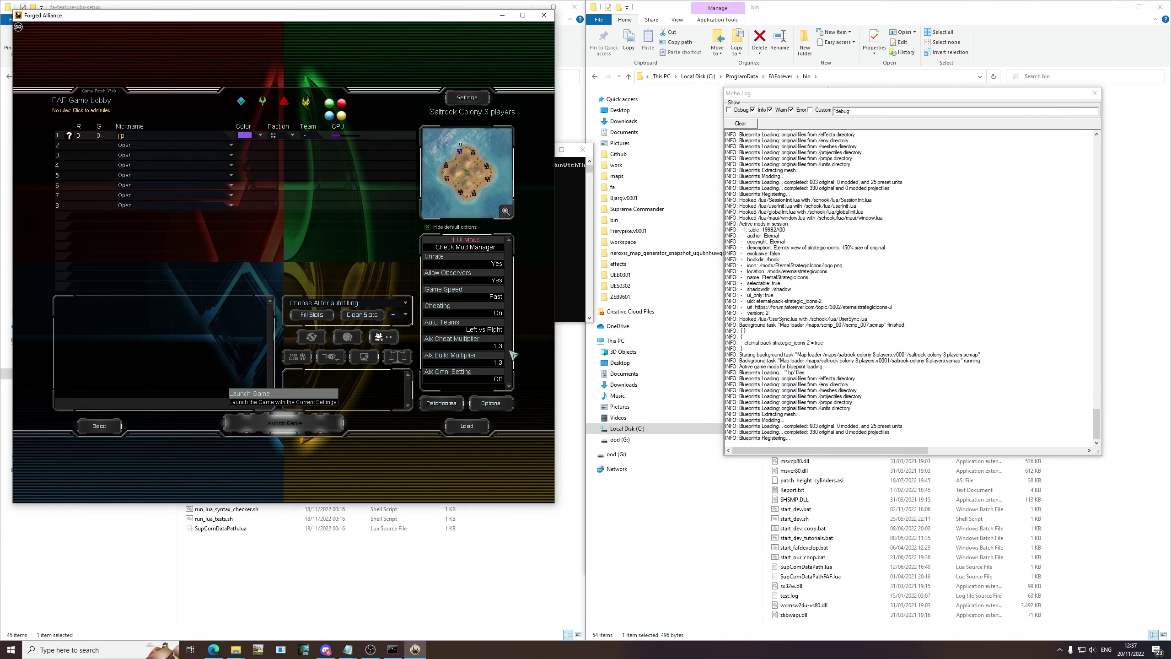
left_click(284, 423)
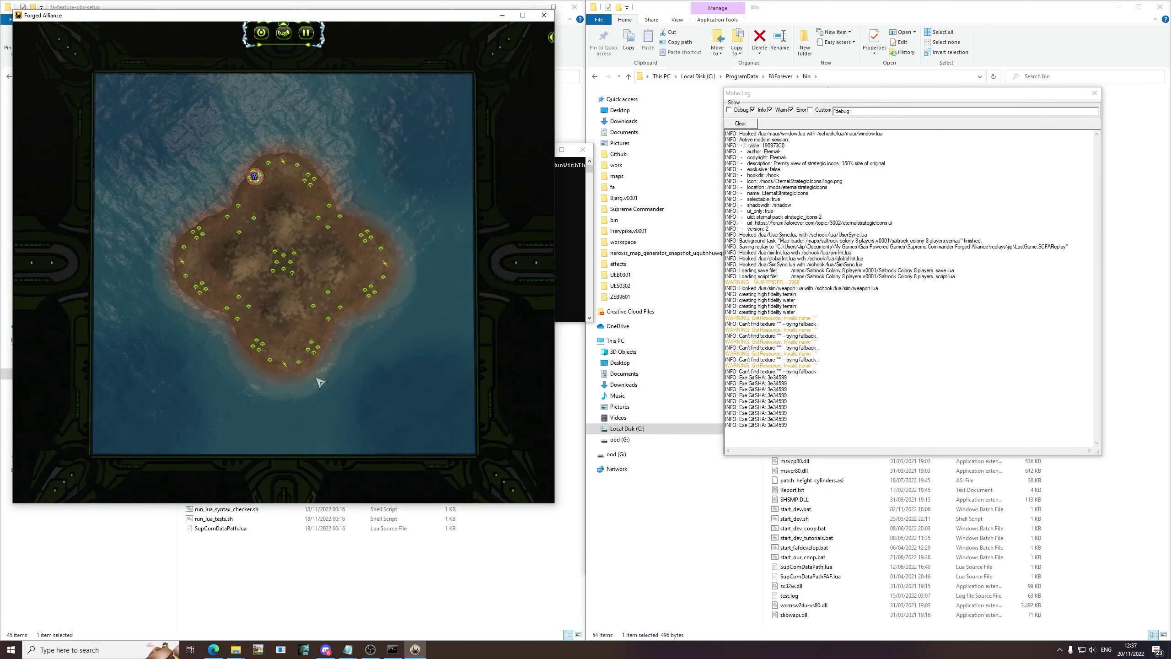
Find the Mavor in the unit spawn dialog by searching "mavor", and place one on the ground near the commander.
scroll(313, 243, "up", 3)
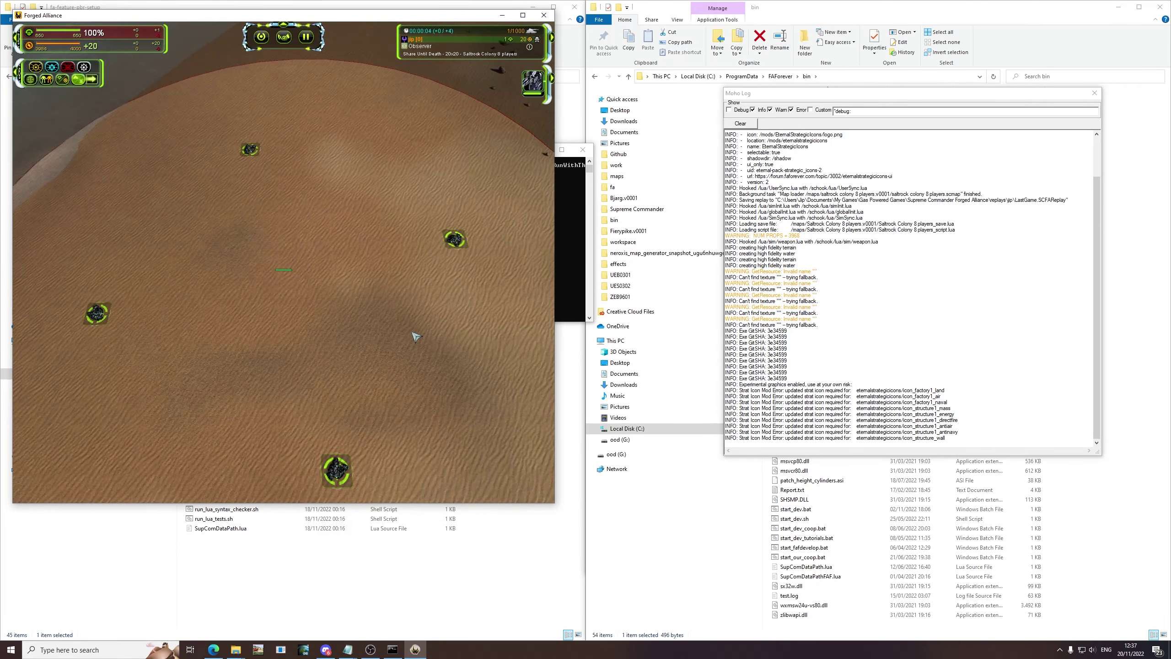
key("alt+F2")
key("BackSpace")
type("mavor")
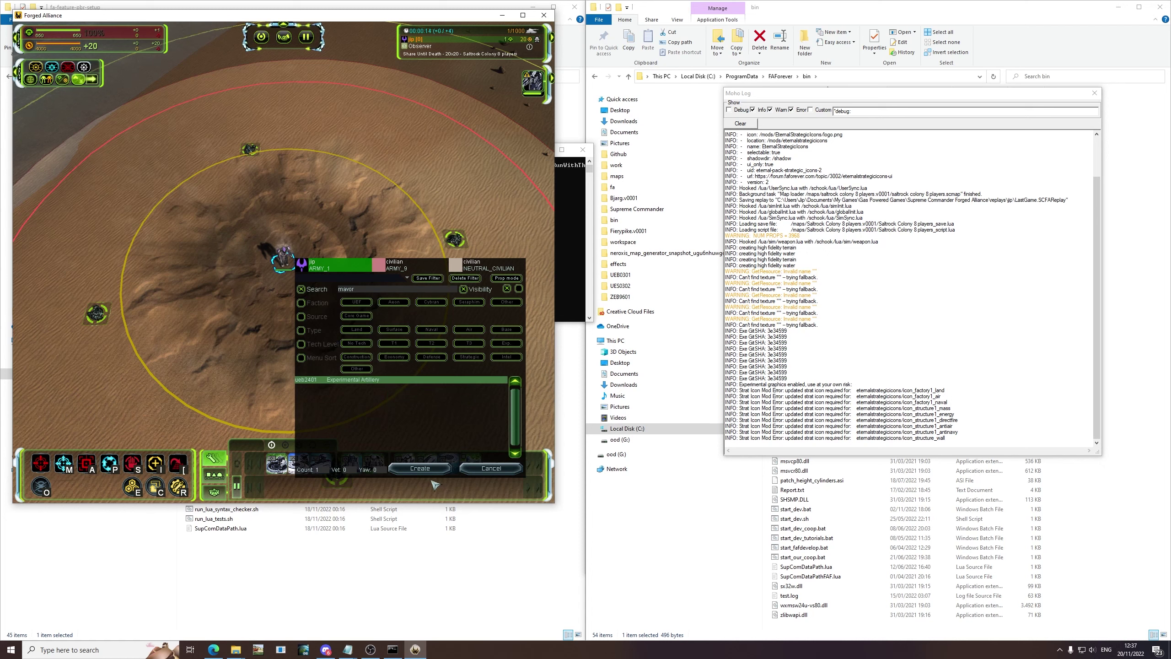
left_click(420, 468)
left_click(435, 335)
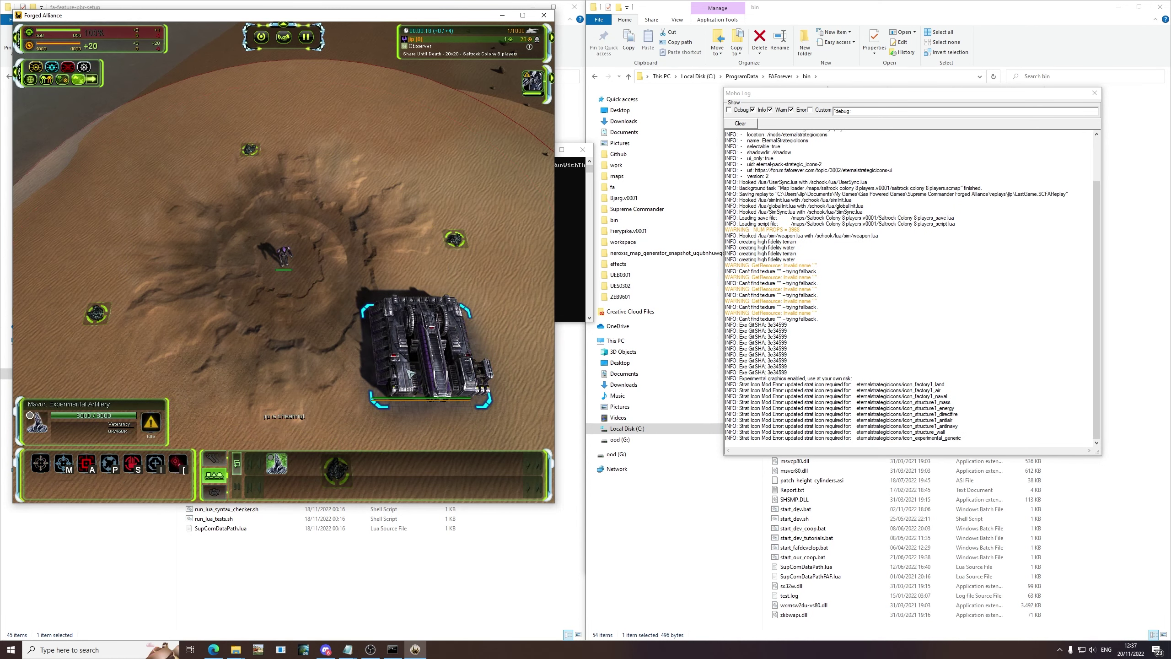
Look up the shortcut for the unit creation dialog by filtering the key bindings for "units", and close the bindings window.
key("alt+F2")
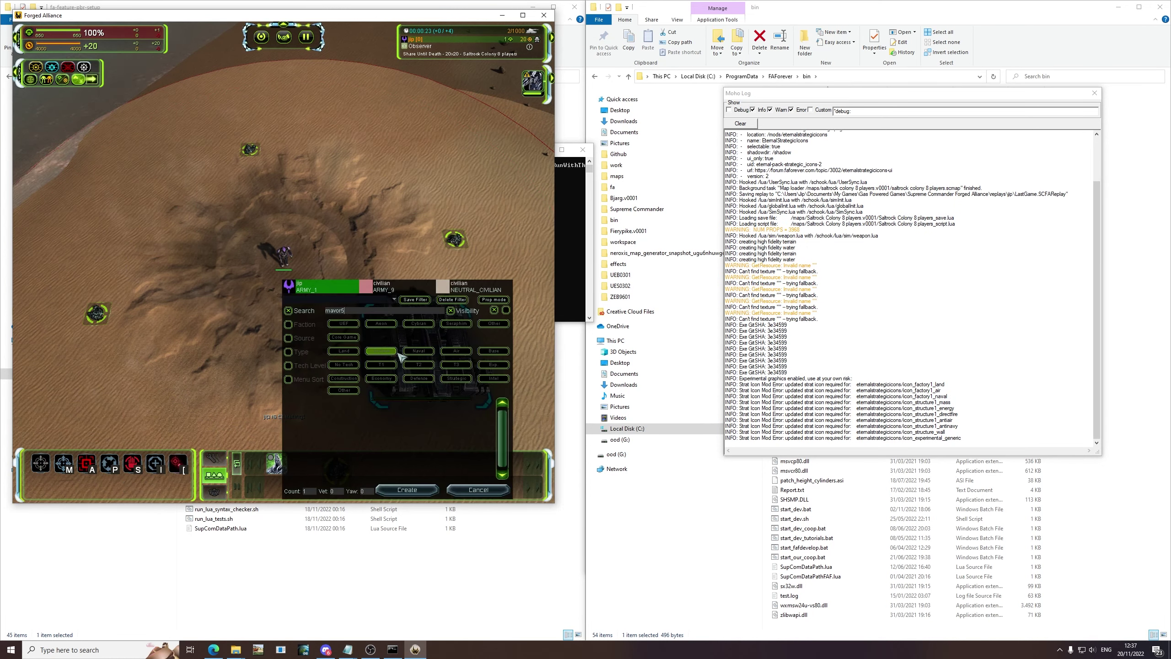
left_click(478, 489)
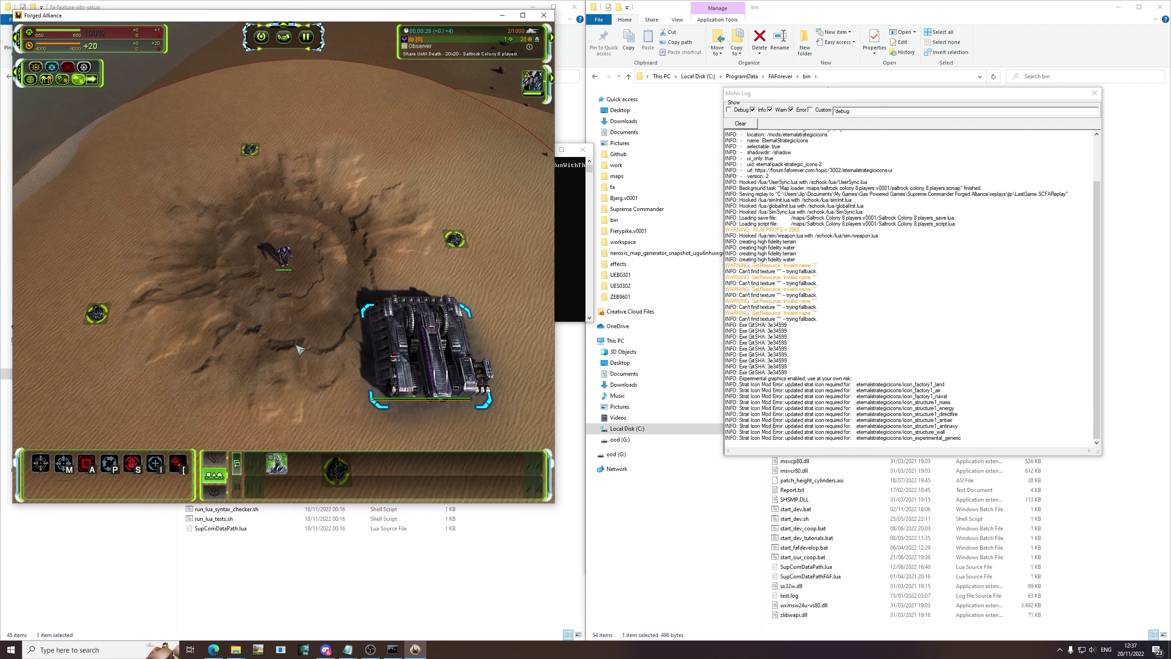
key("F1")
type("e")
key("BackSpace")
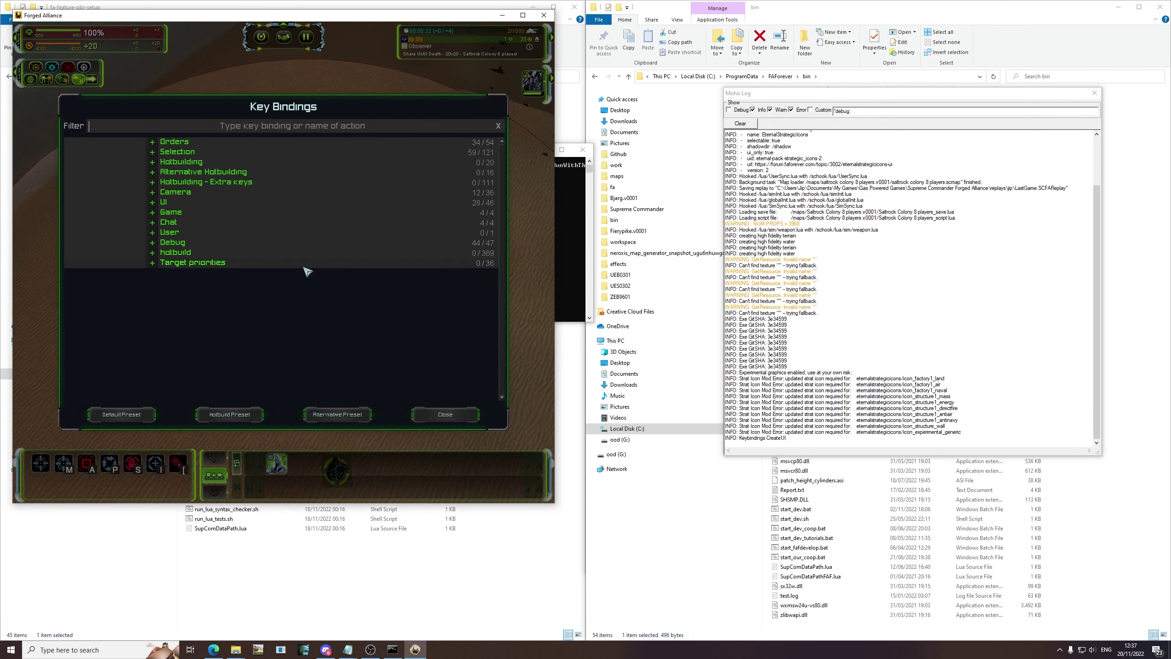
type("units")
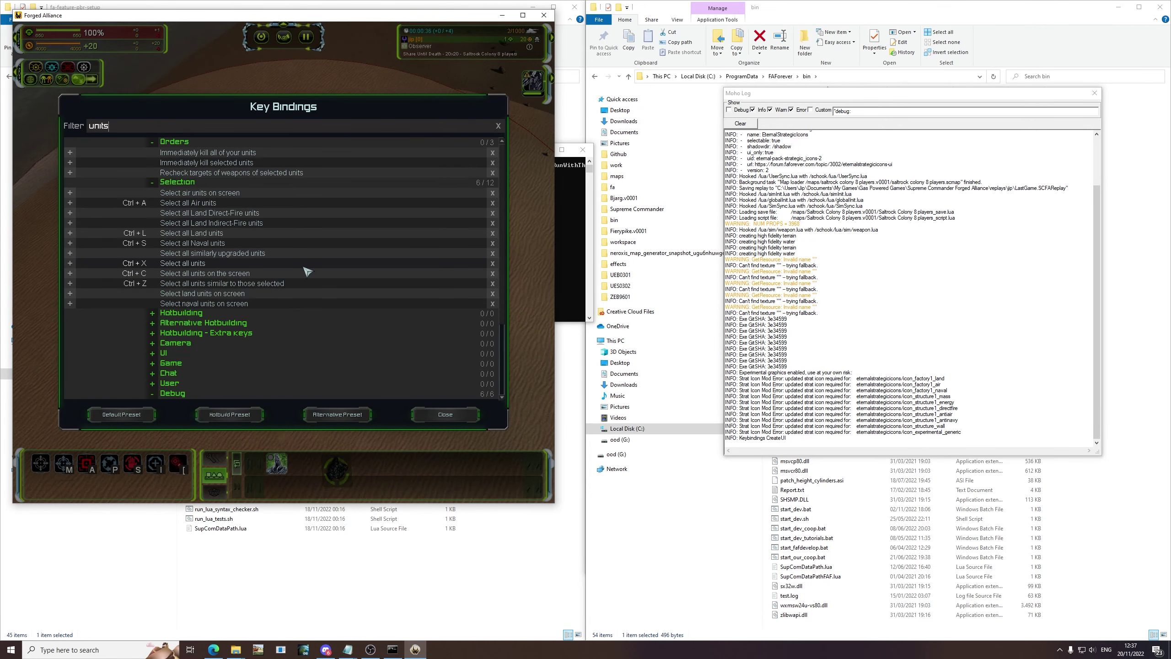
scroll(306, 272, "down", 5)
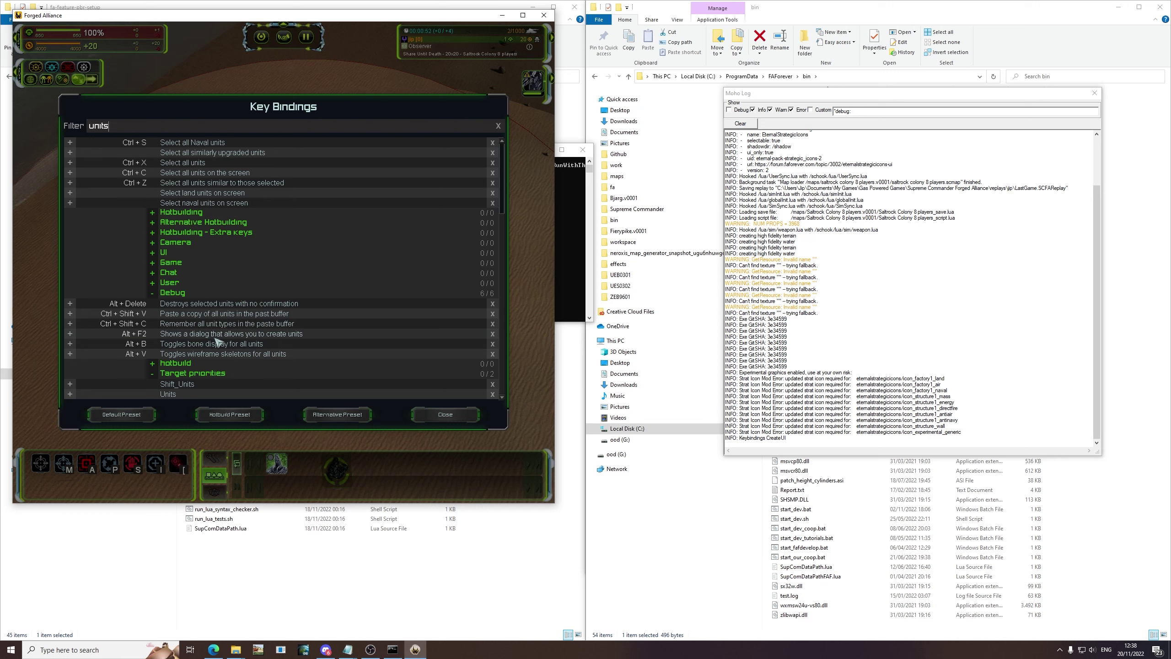
left_click(251, 339)
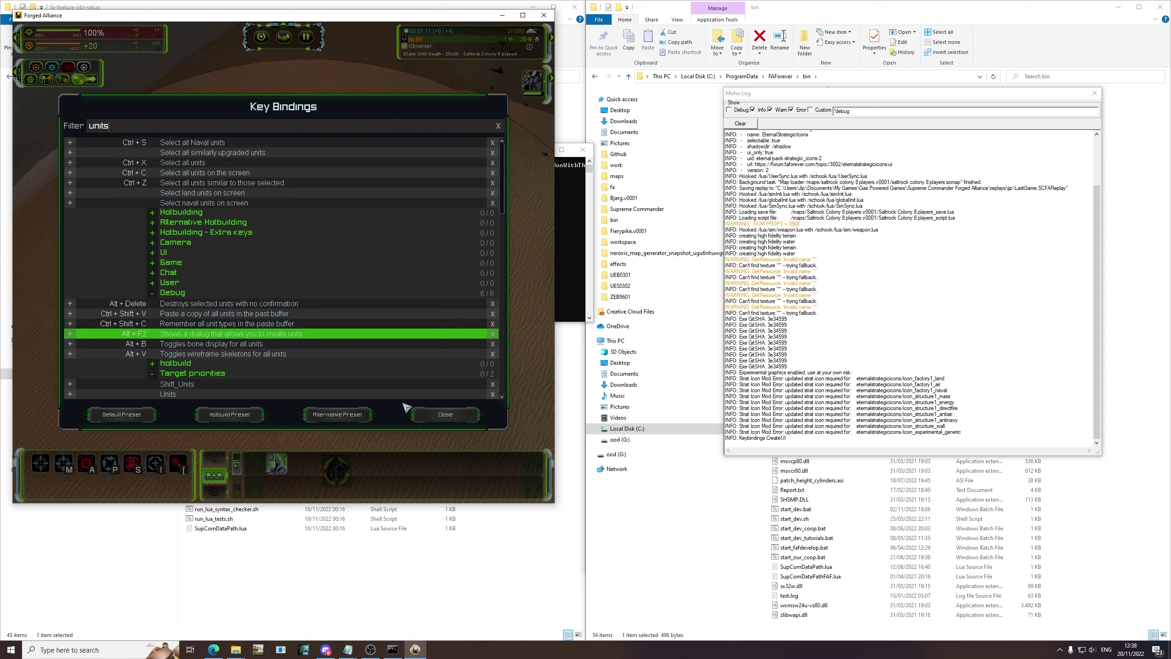
left_click(429, 415)
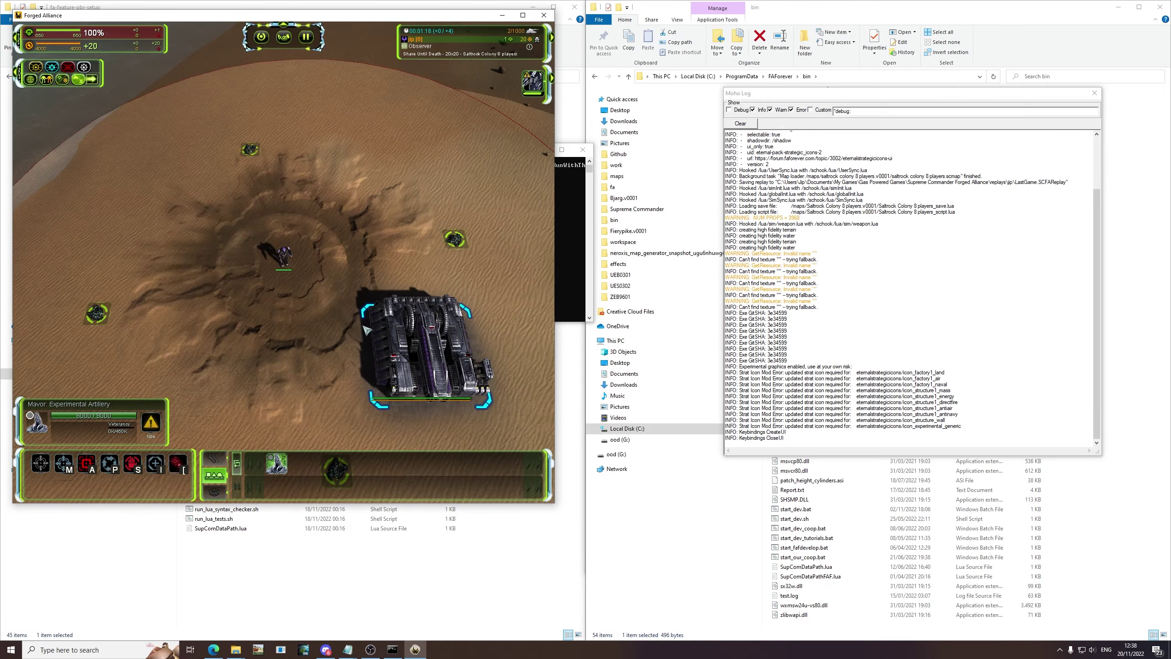
Search the unit spawn dialog for "duke" and select the Heavy Artillery Installation.
scroll(326, 292, "down", 5)
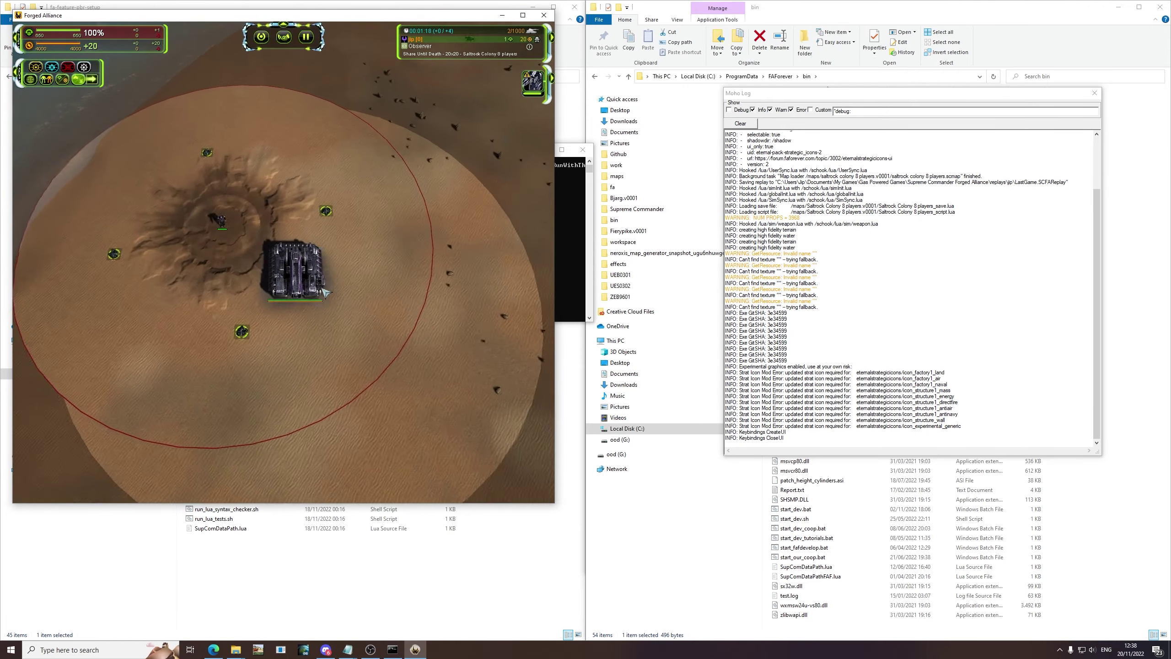
left_click(326, 292)
scroll(326, 292, "up", 5)
key("alt+F2")
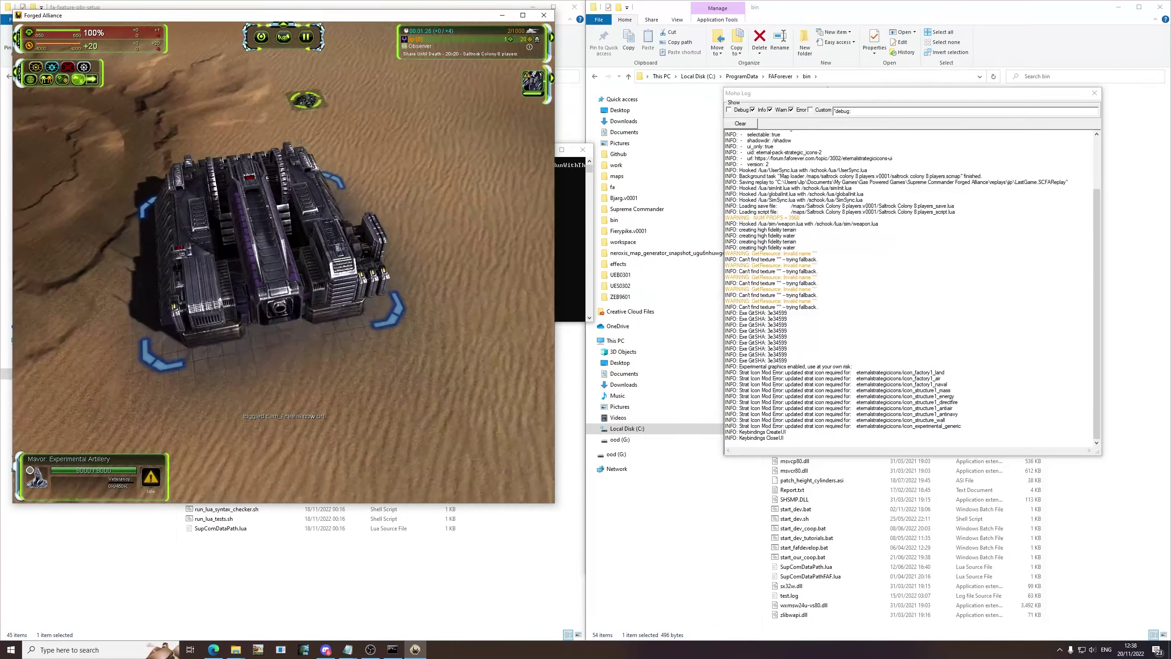
scroll(433, 261, "down", 5)
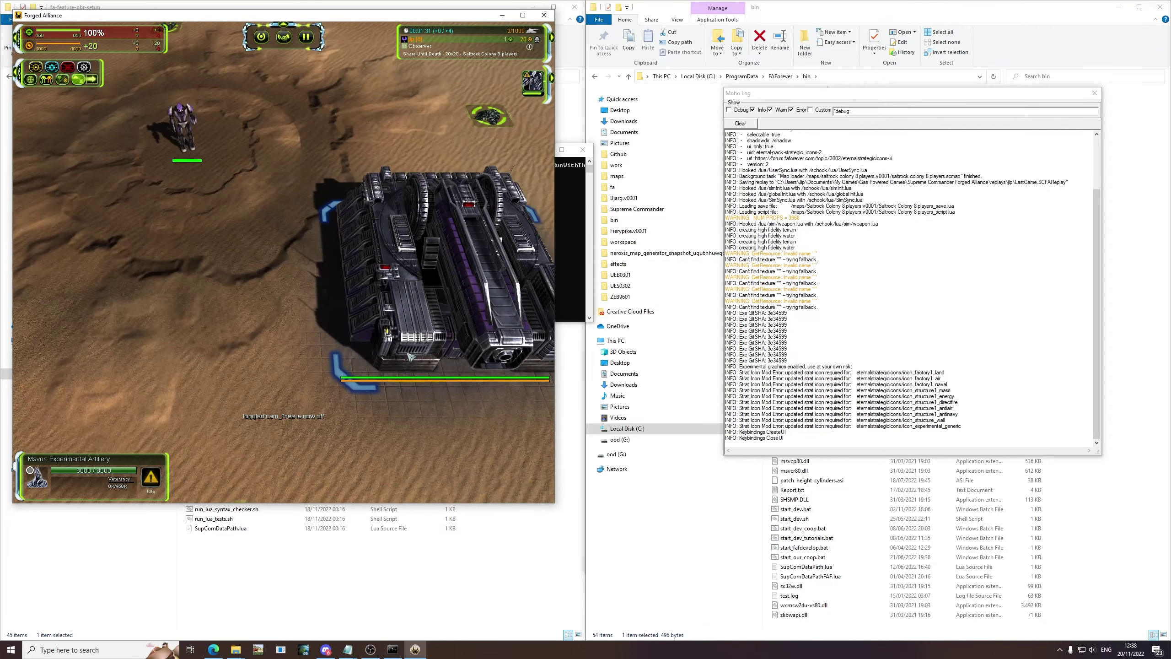
key("alt+F2")
key("BackSpace")
key("BackSpace")
key("BackSpace")
key("BackSpace")
key("BackSpace")
key("BackSpace")
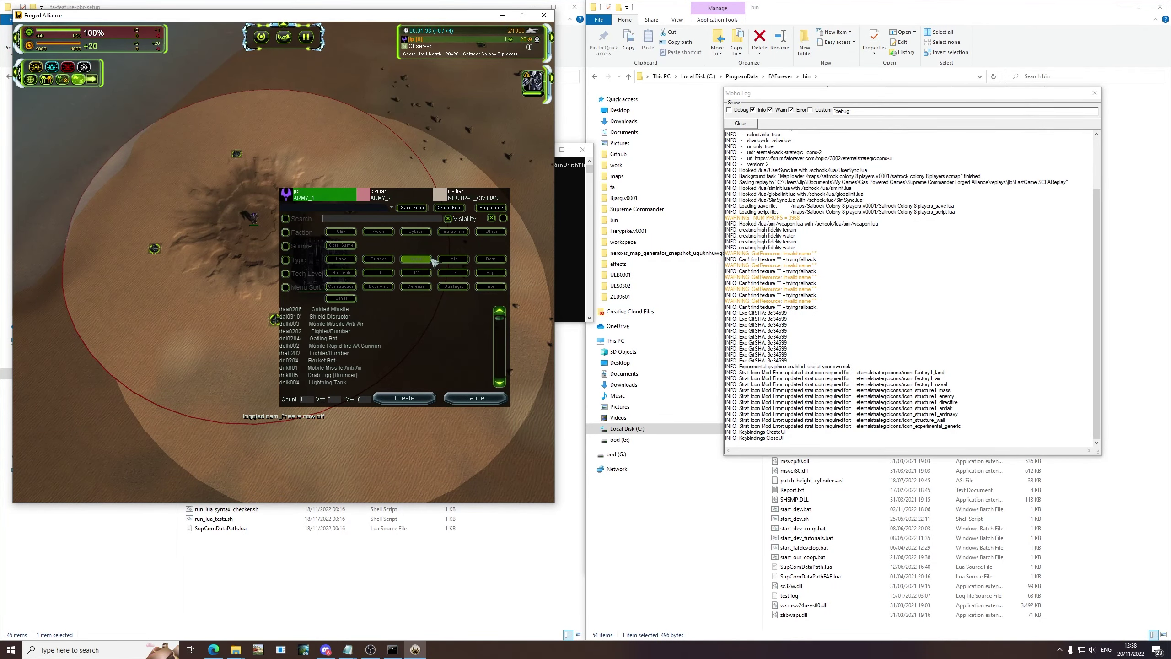
type("duke")
left_click(401, 313)
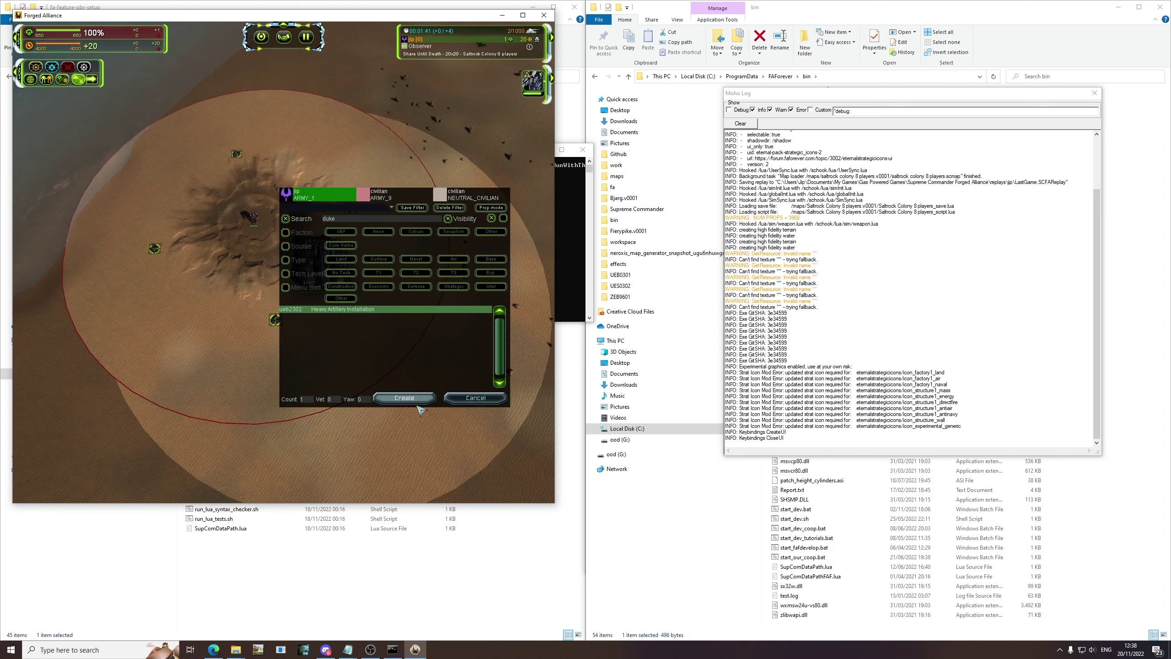
Create the Heavy Artillery Installation on the open sand beside the Mavor.
left_click(405, 398)
scroll(415, 268, "up", 3)
left_click(283, 266)
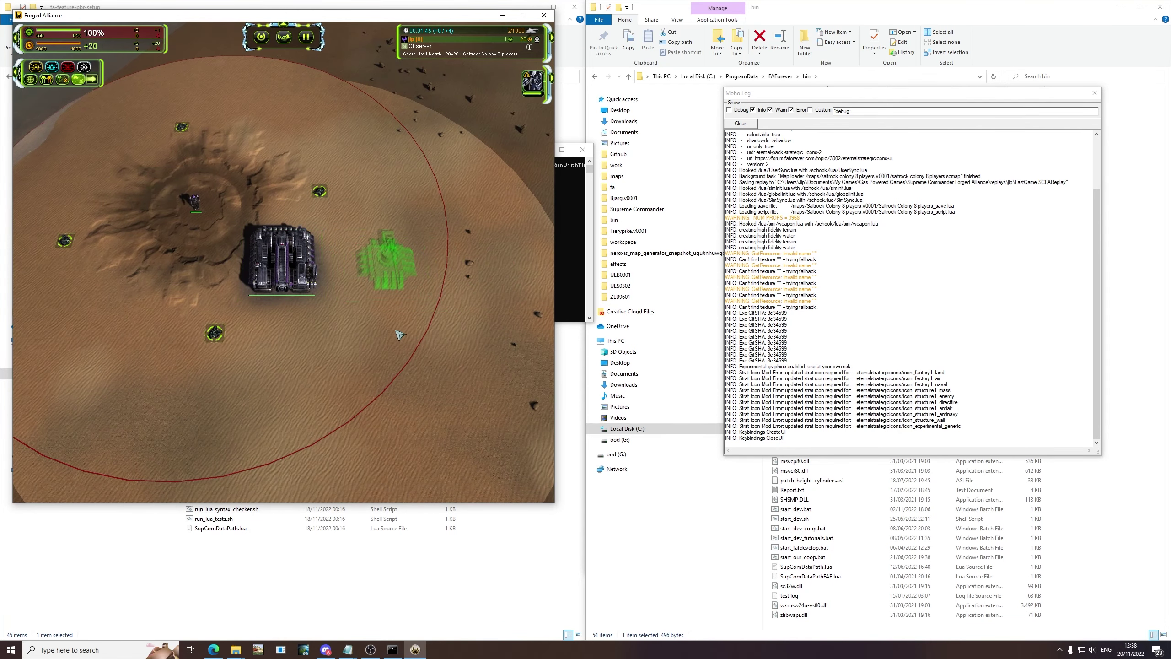
left_click(391, 269)
Search the spawnable units for "land", filter them to the UEF faction, and place Land Factory zeb9601 in front of the Heavy Artillery Installation.
scroll(392, 295, "up", 3)
key("alt+F2")
key("BackSpace")
key("BackSpace")
key("BackSpace")
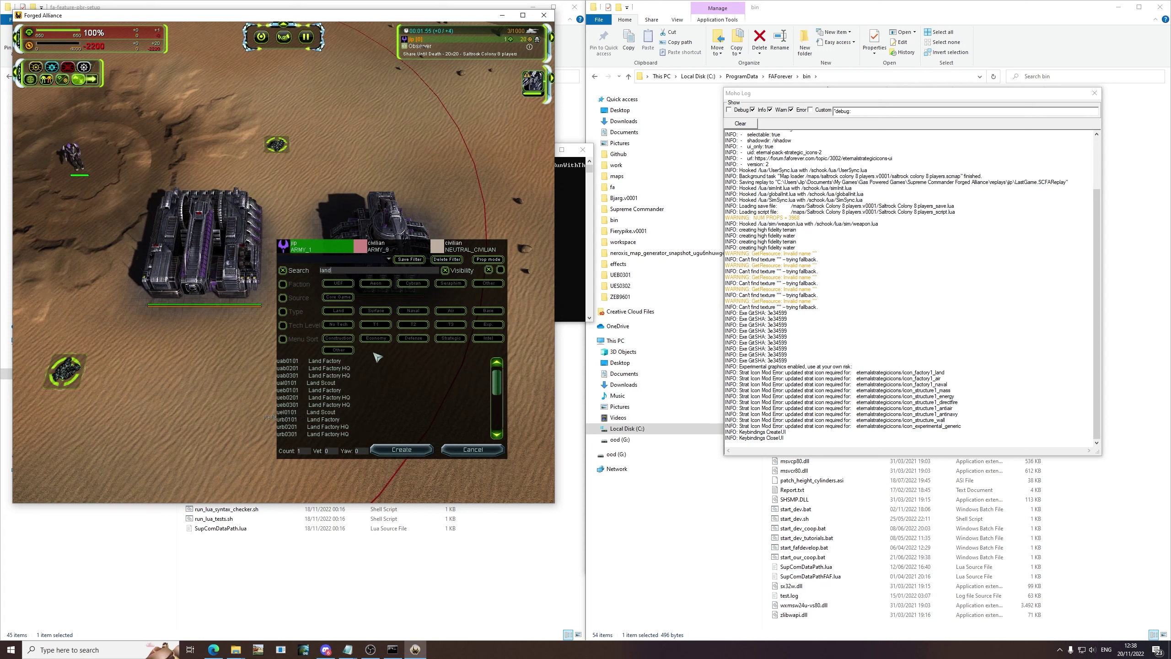
left_click(344, 285)
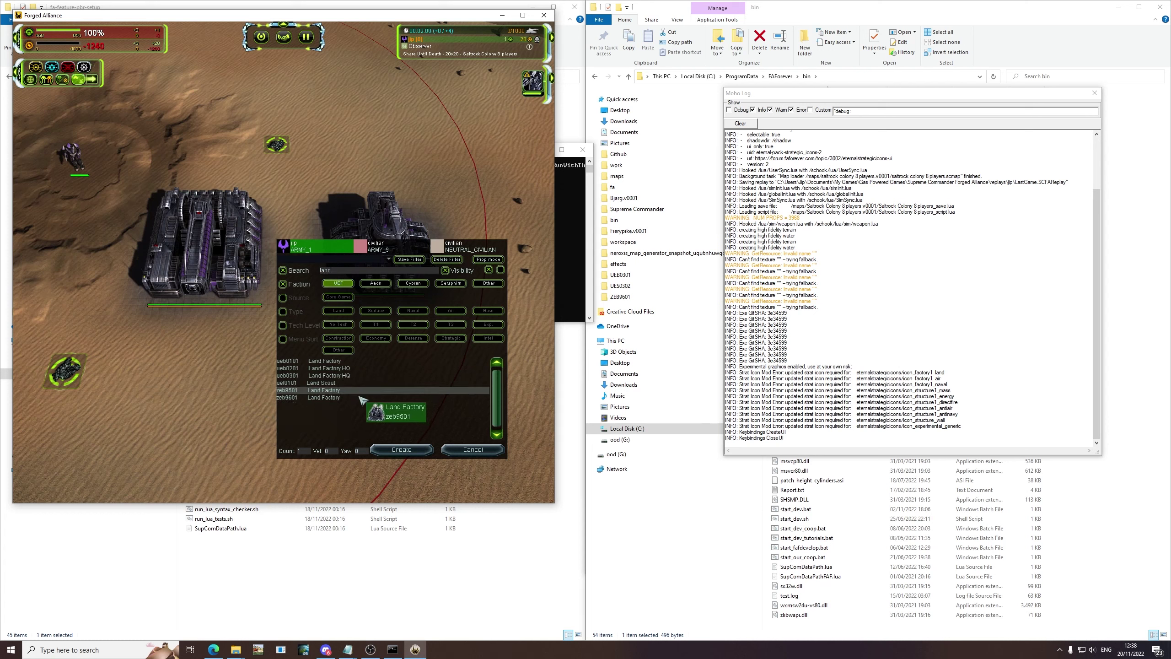
left_click(387, 398)
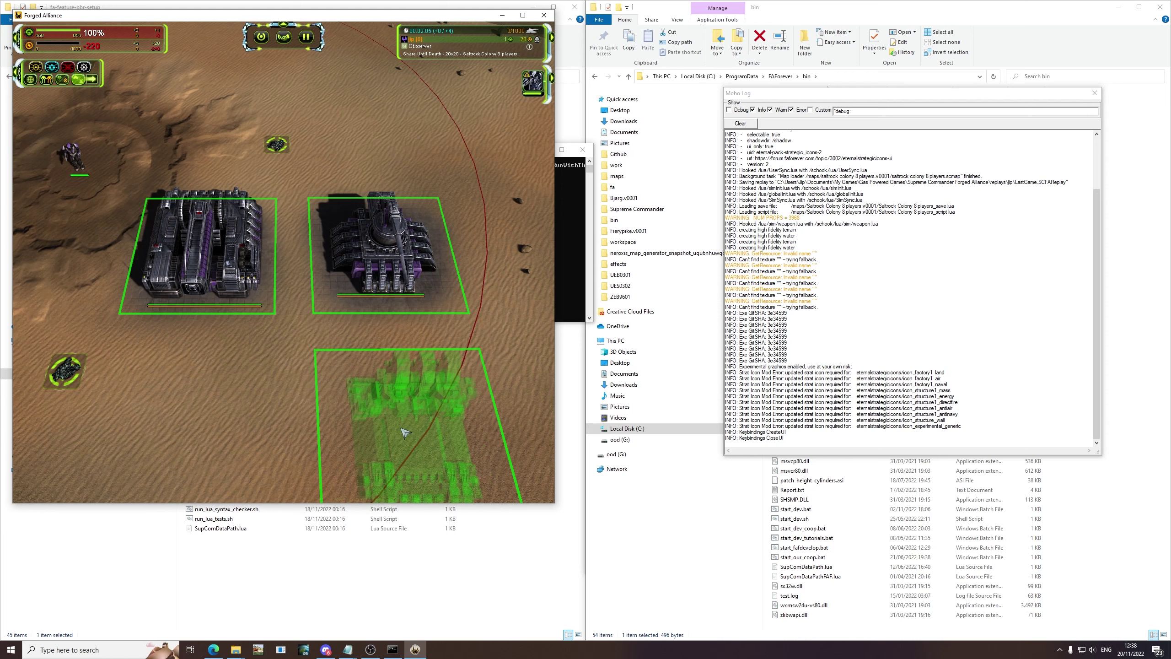
left_click(405, 444)
Place Land Factory zeb9501 beside the first factory, in front of the Mavor, and examine the spawned structures up close.
scroll(455, 385, "up", 3)
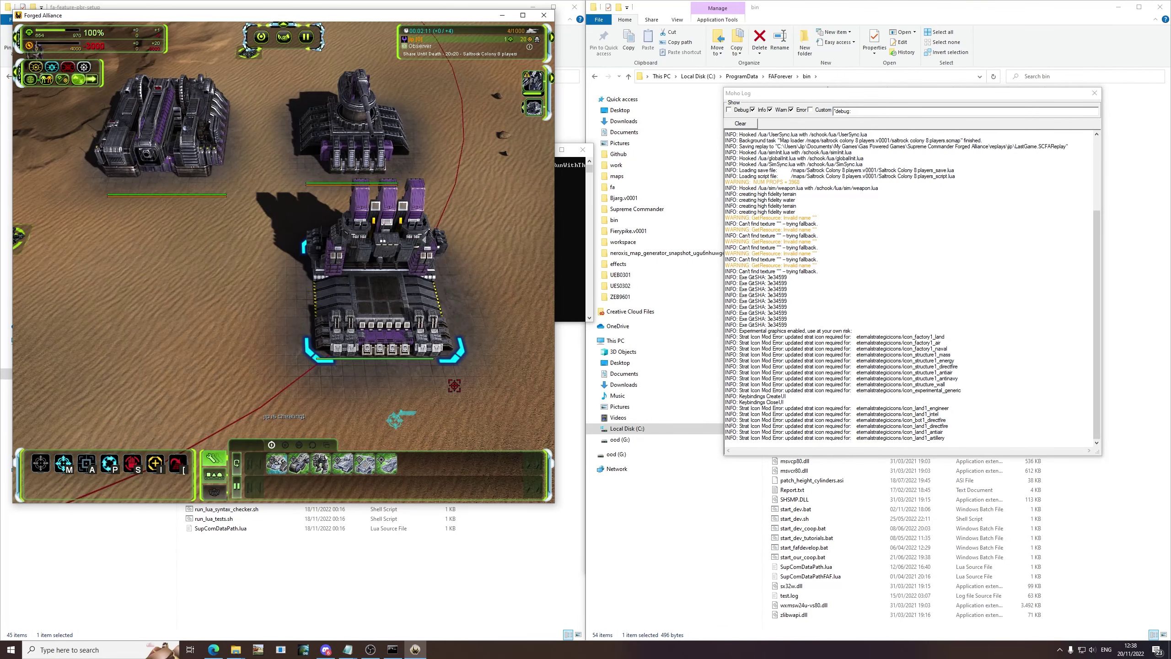
key("alt+F2")
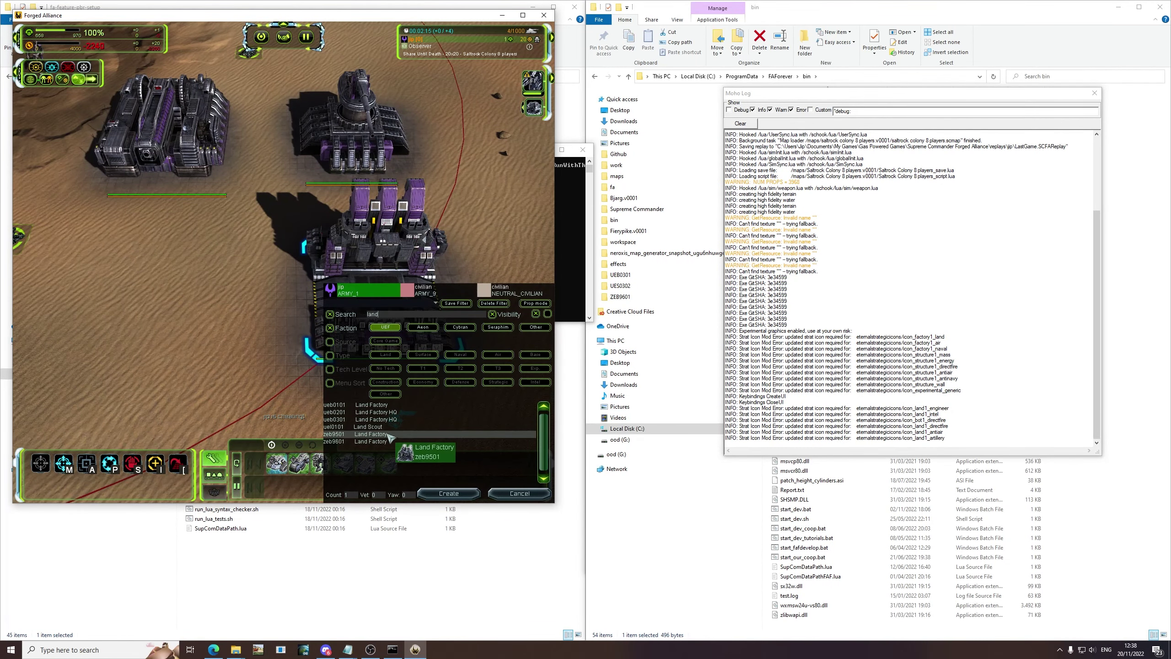
left_click(448, 493)
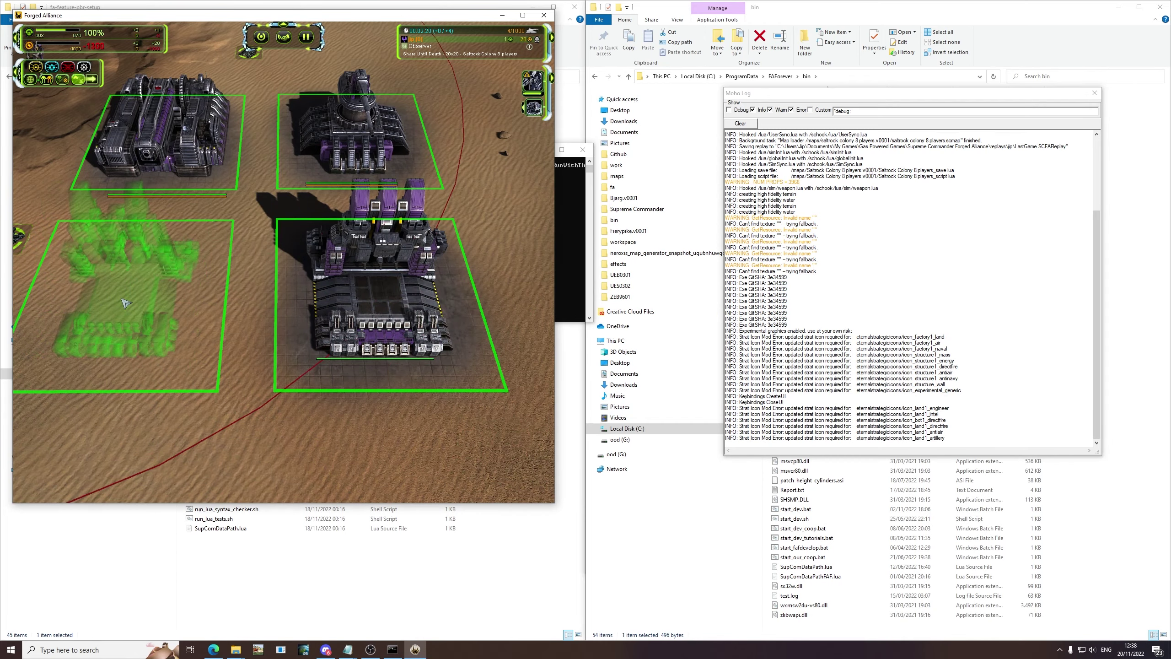
left_click(198, 344)
scroll(164, 255, "up", 3)
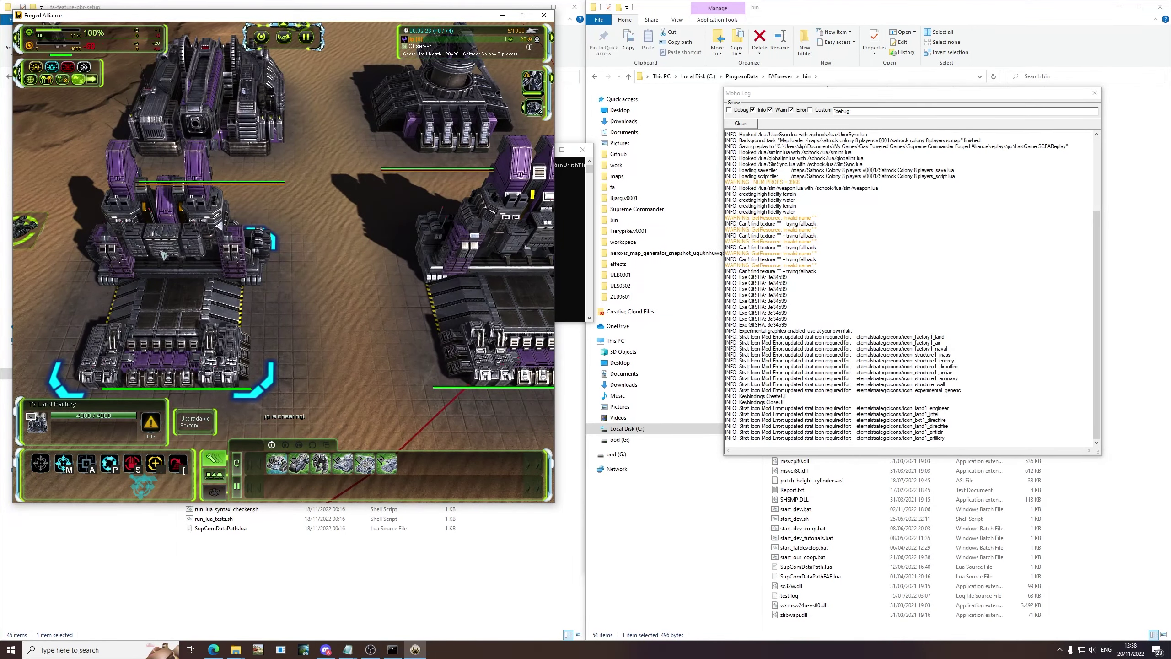
scroll(164, 255, "up", 5)
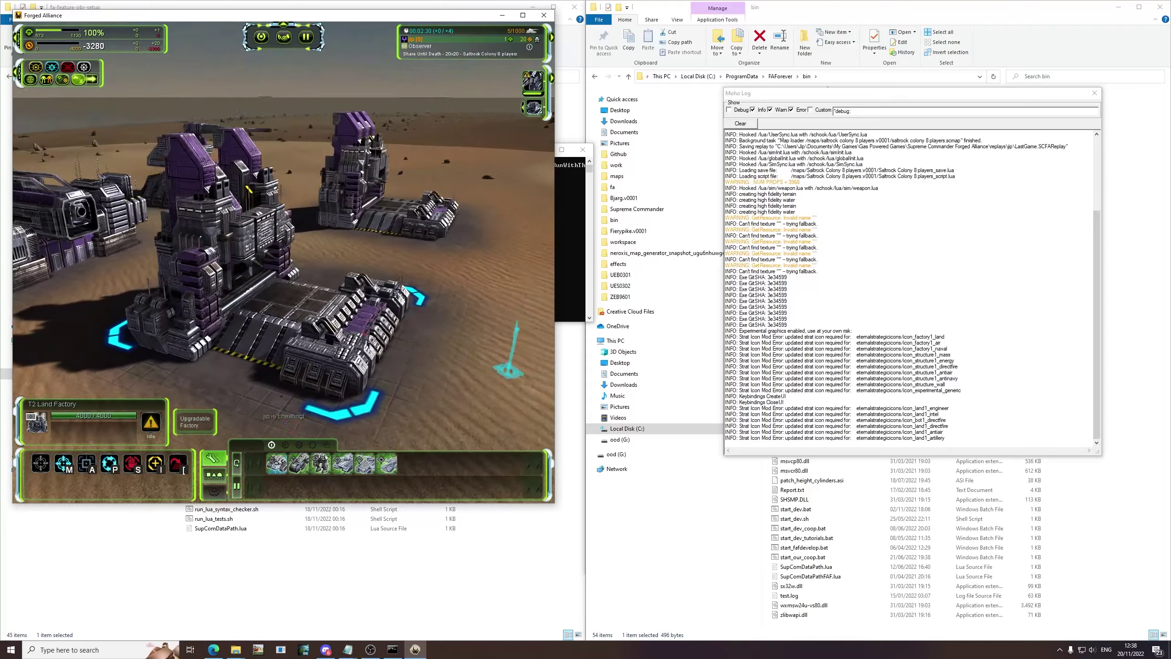
scroll(283, 263, "up", 5)
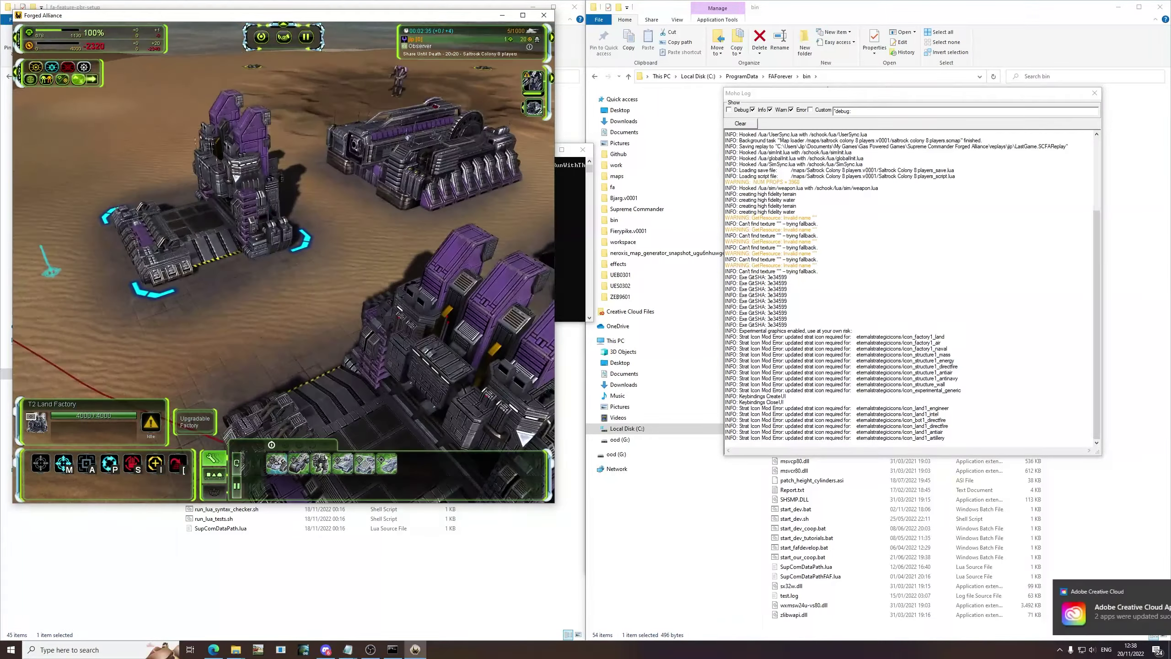
scroll(323, 230, "down", 10)
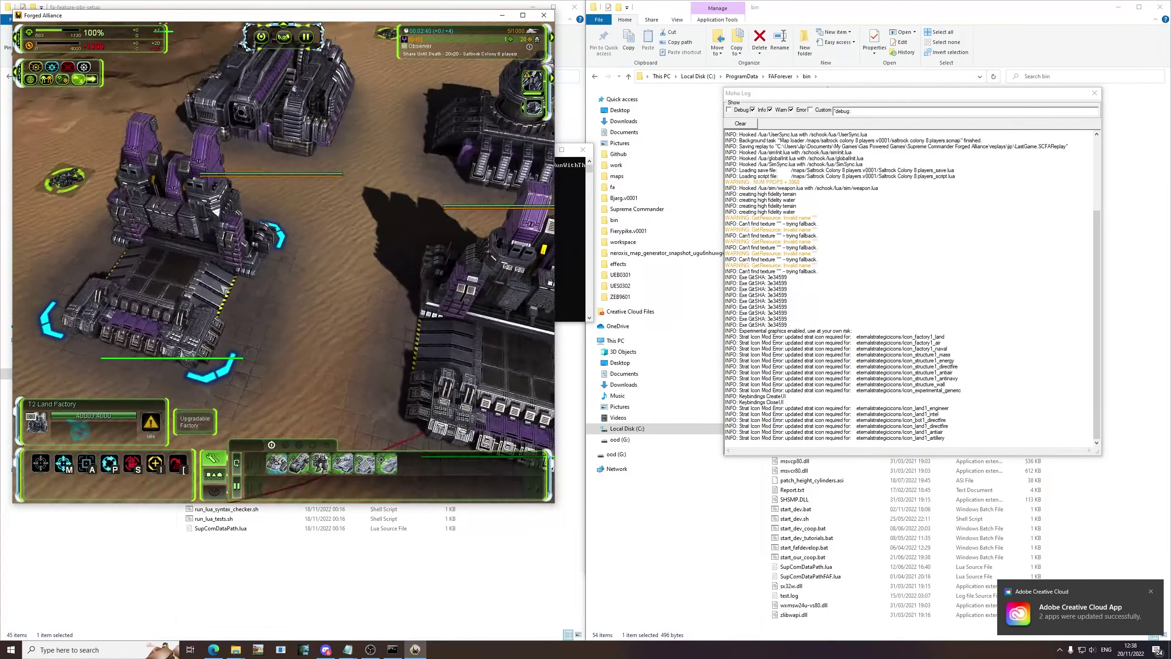
left_click_drag(391, 163, 235, 312)
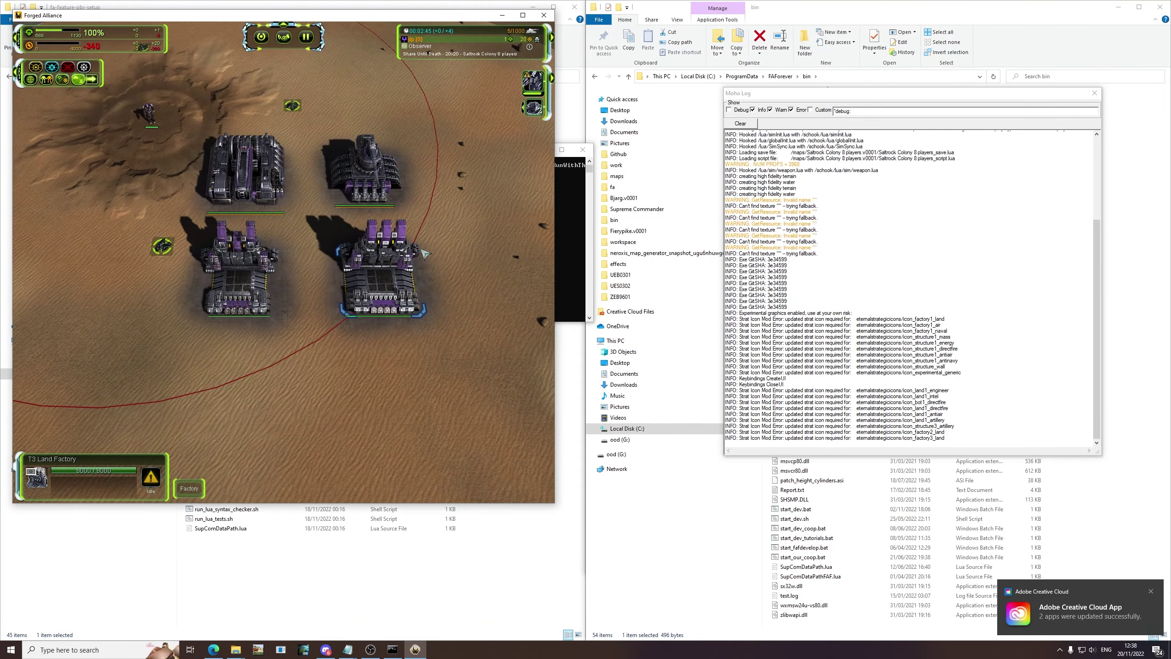
Switch to the File Explorer window showing fa-feature-pbr-setup, open its lua folder, and look through the files.
key("super+Tab")
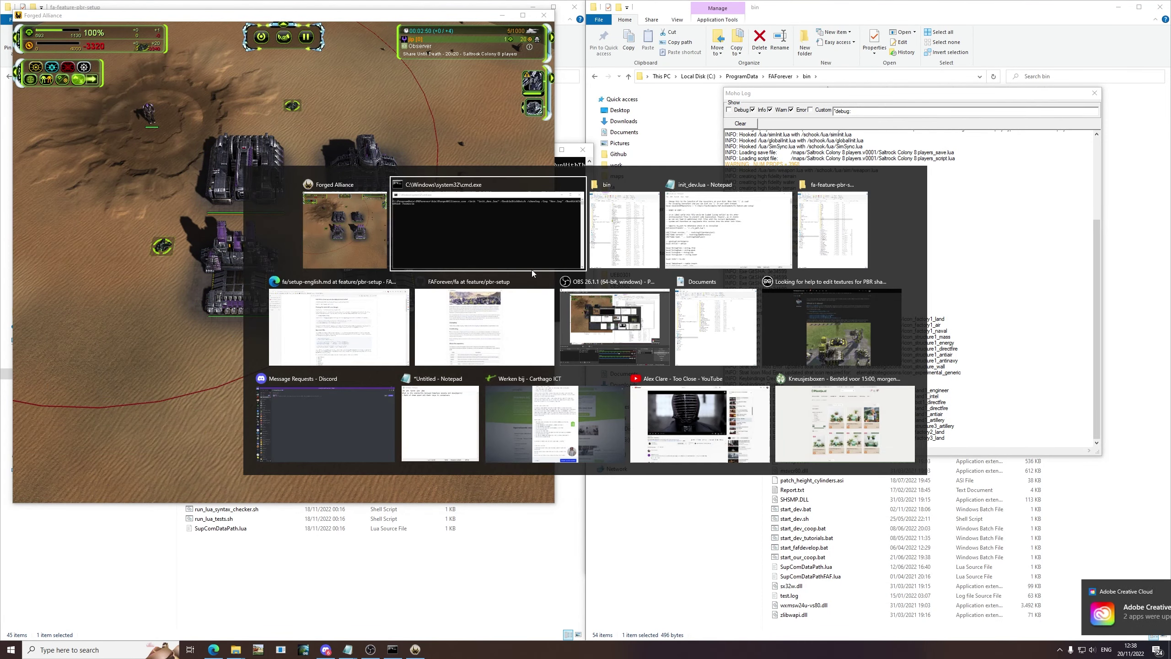
key("alt+Tab")
key("alt+Tab")
key("alt+Tab")
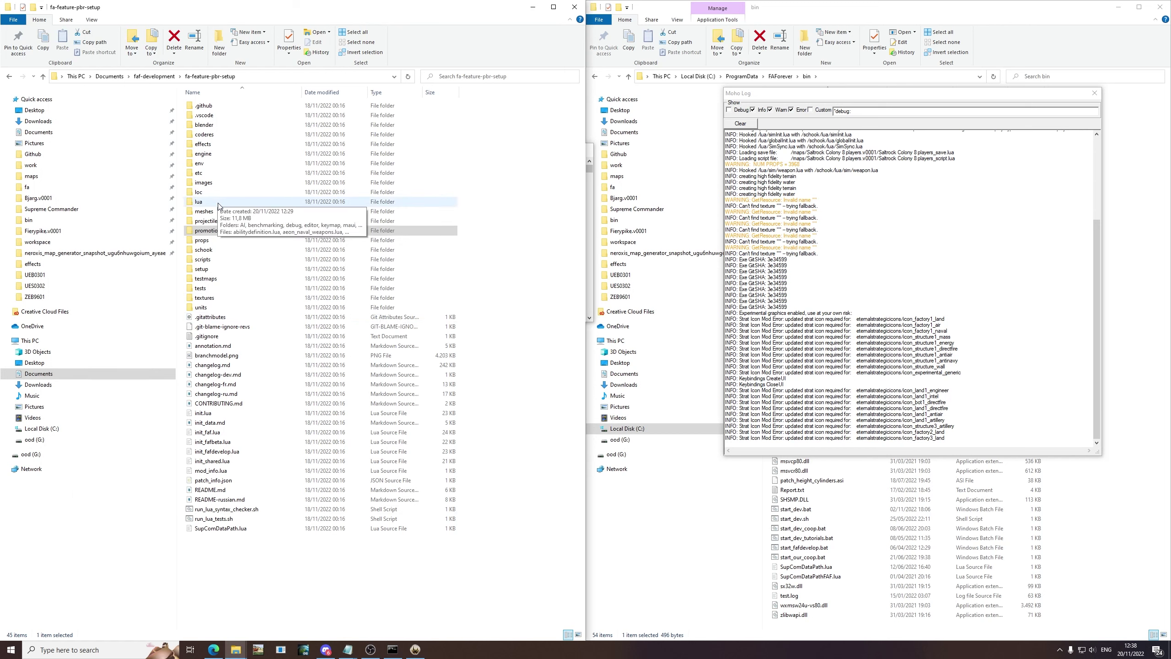
double_click(219, 203)
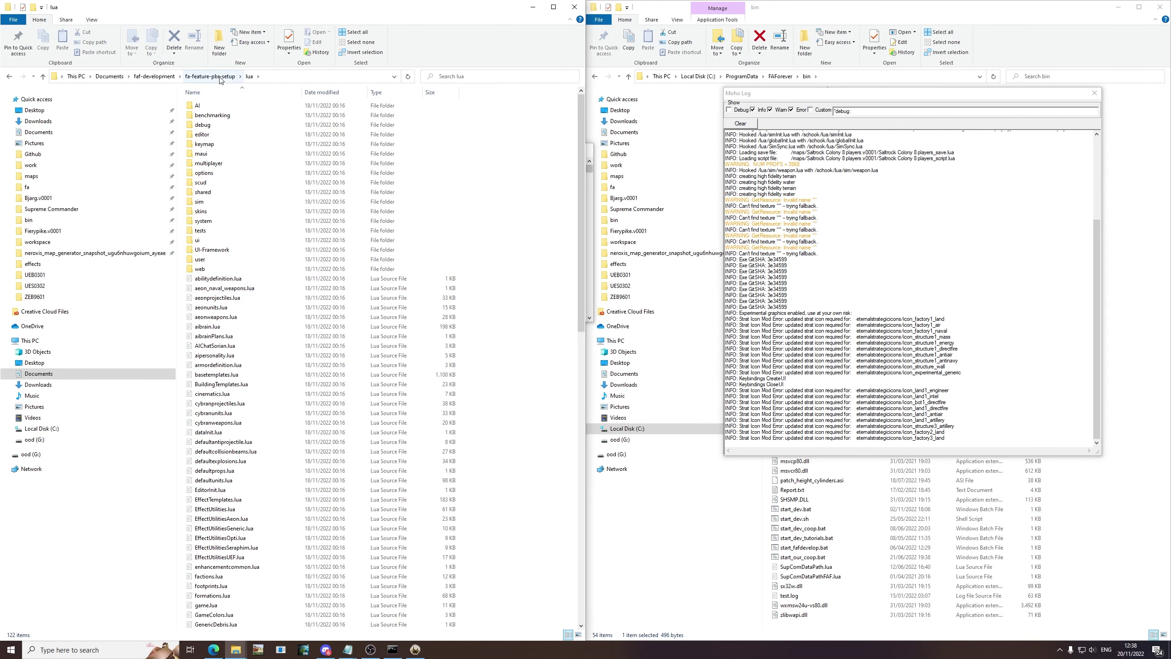
left_click(218, 298)
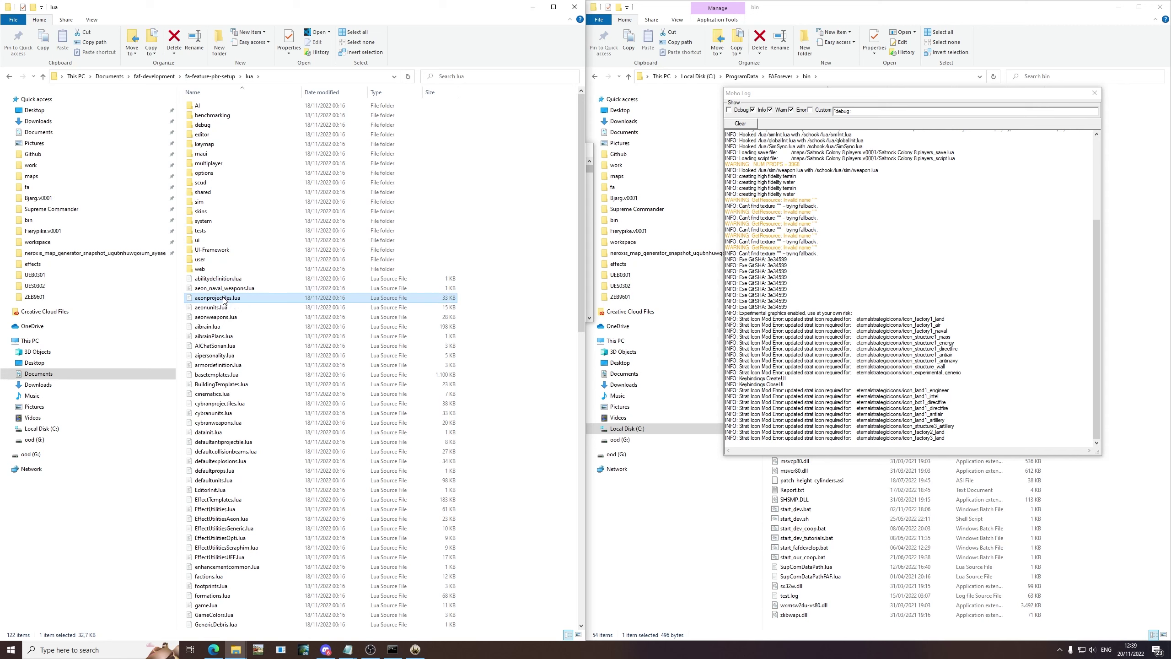
scroll(232, 381, "down", 4)
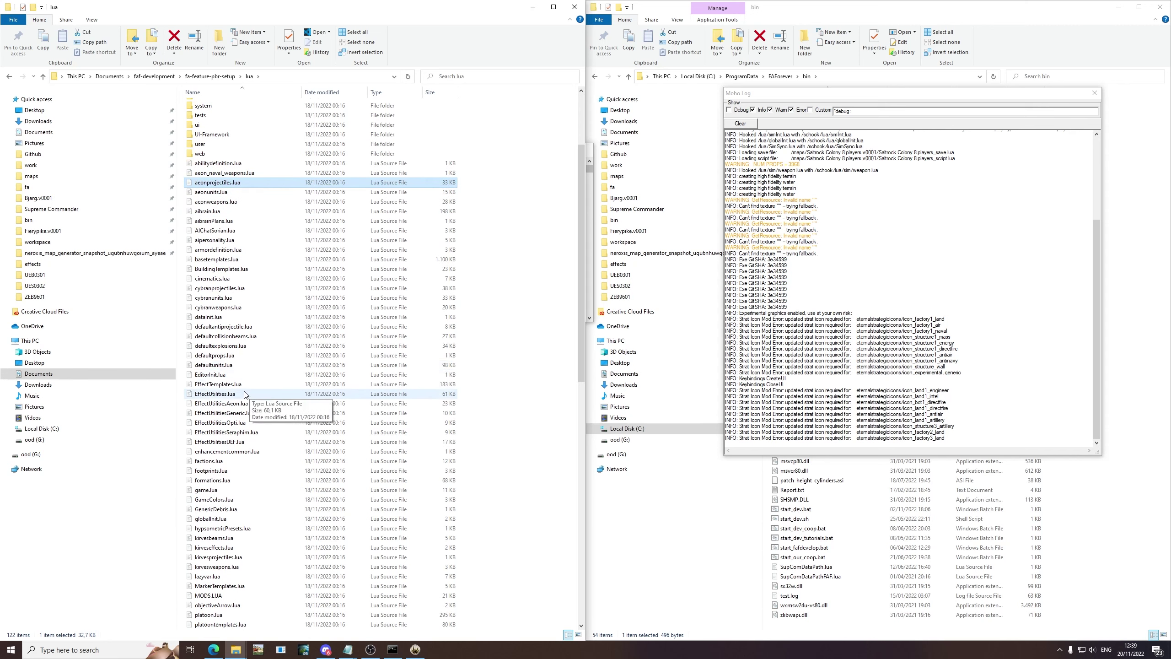
scroll(240, 396, "down", 10)
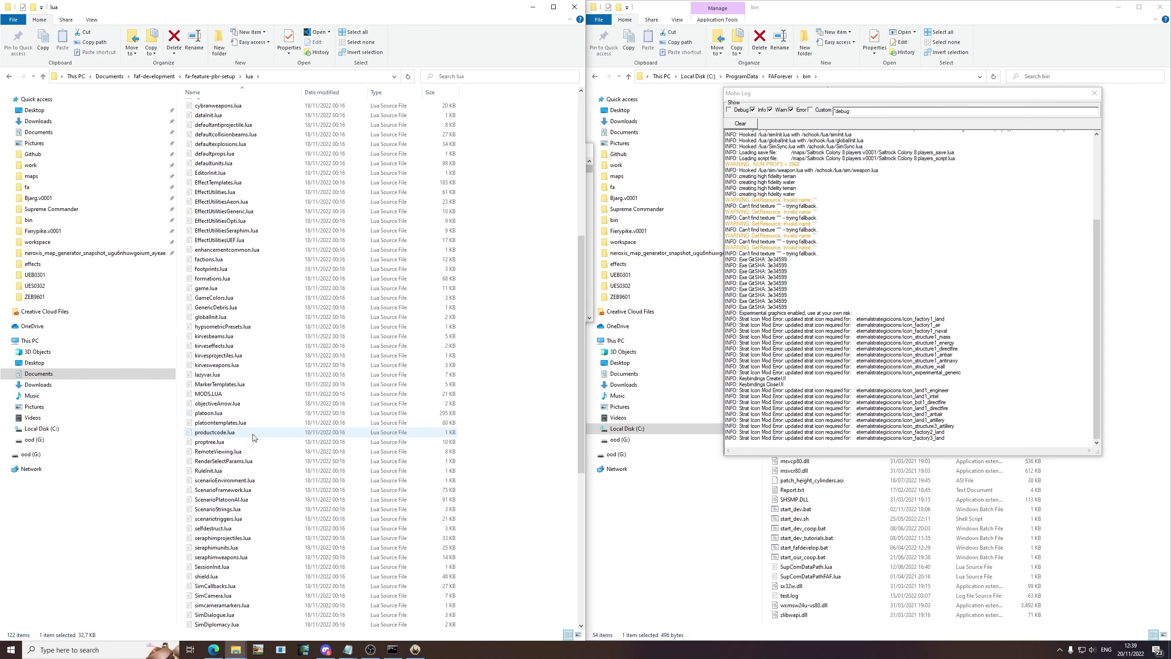
scroll(253, 436, "down", 8)
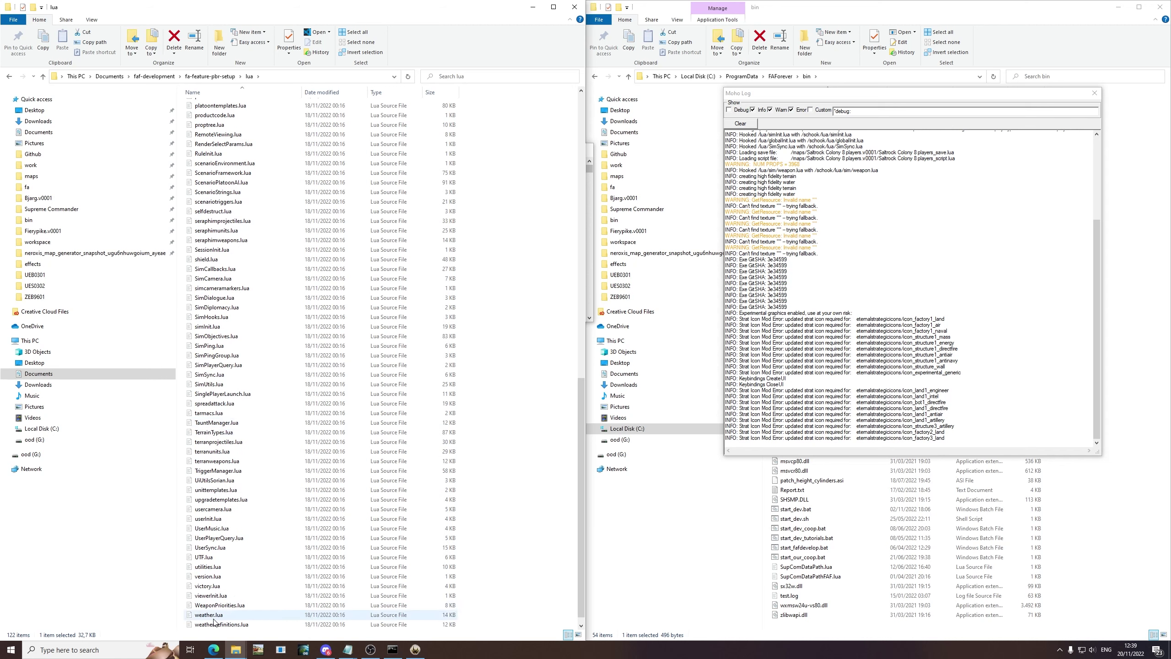
scroll(217, 483, "up", 20)
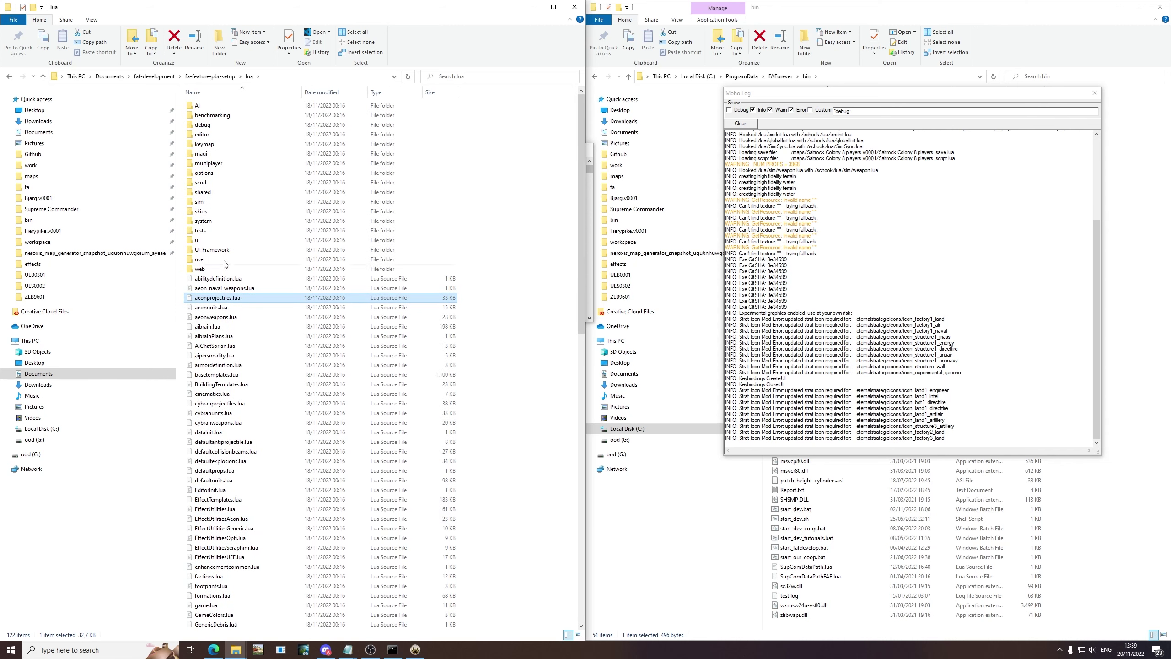
Open aeonprojectiles.lua in Notepad and minimize the File Explorer window showing the lua folder.
right_click(218, 301)
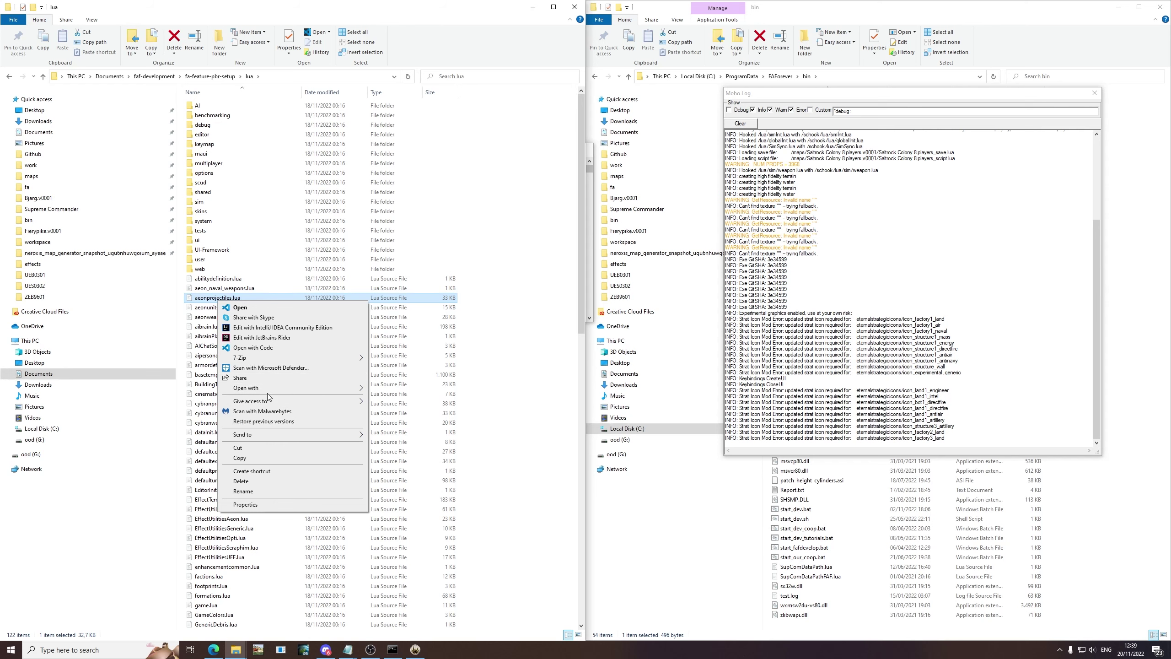
mouse_move(266, 392)
left_click(392, 399)
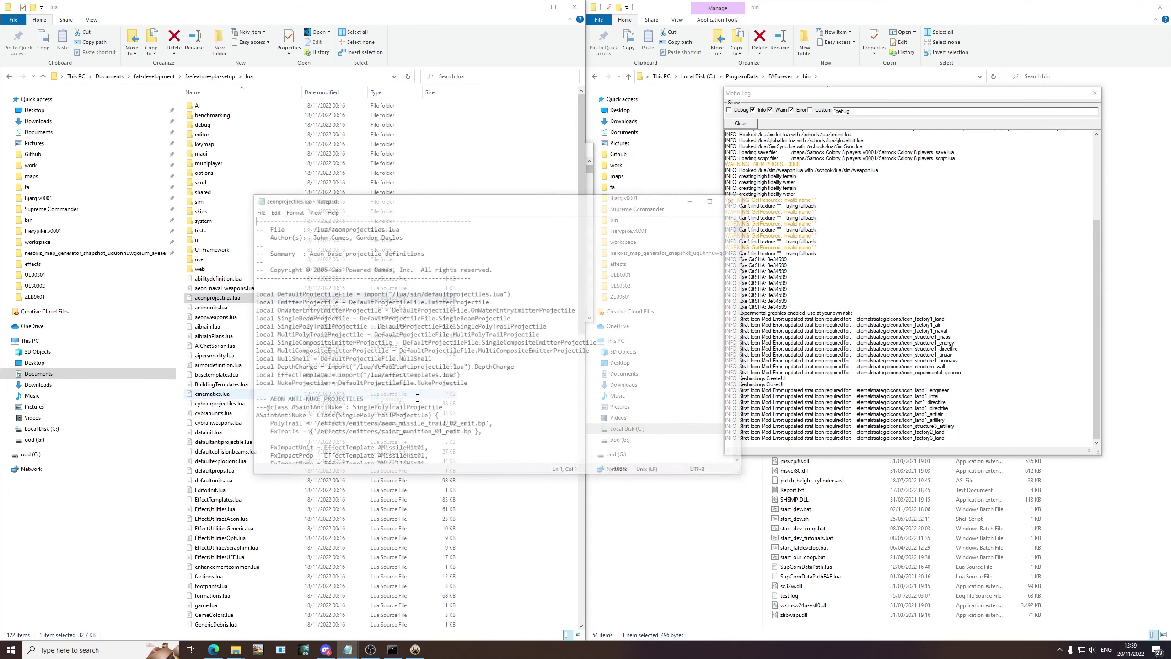
left_click(453, 334)
left_click(533, 6)
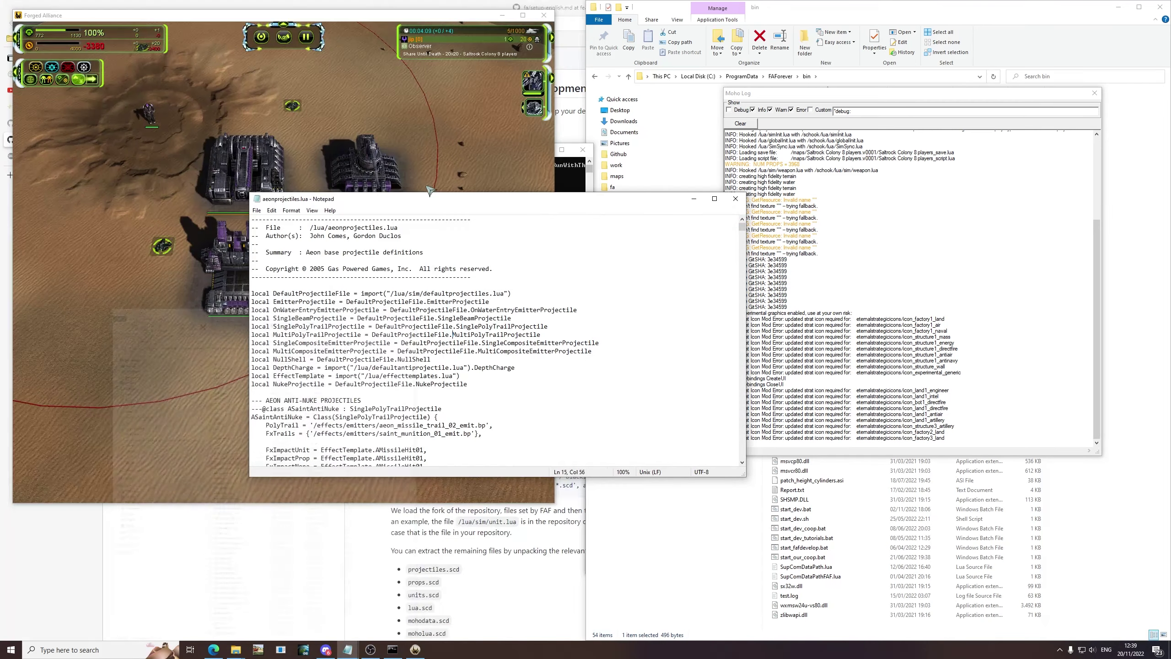
Move the Notepad window clear of the game and insert a blank line above the DefaultProjectileFile import in aeonprojectiles.lua.
left_click_drag(416, 204, 715, 193)
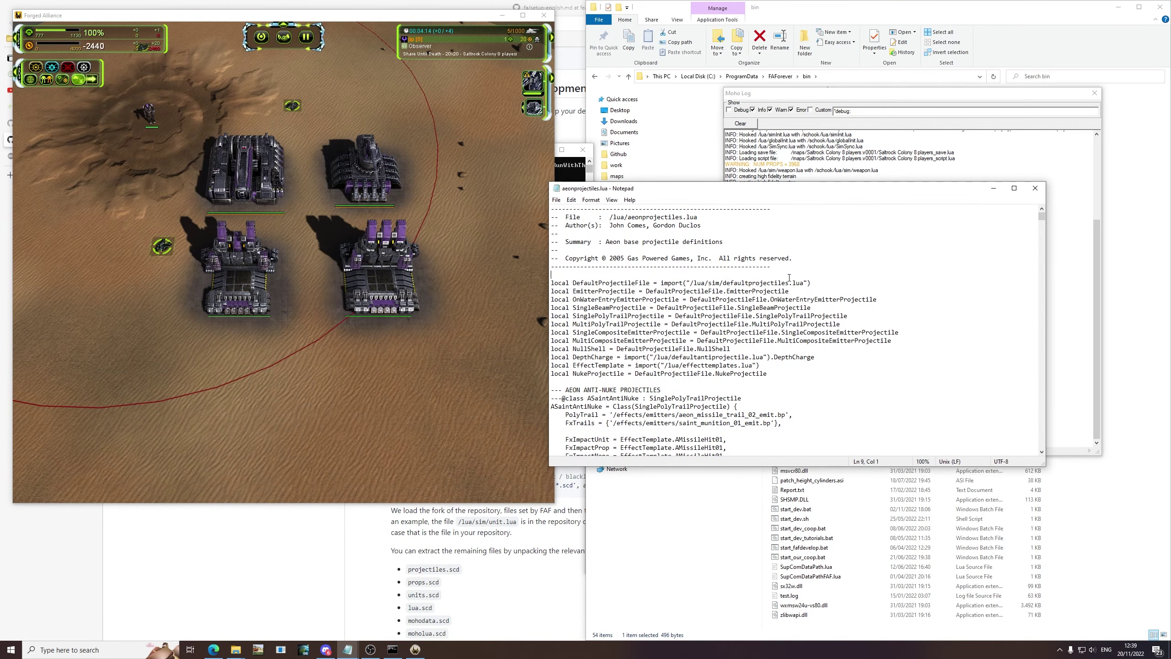
key("Return")
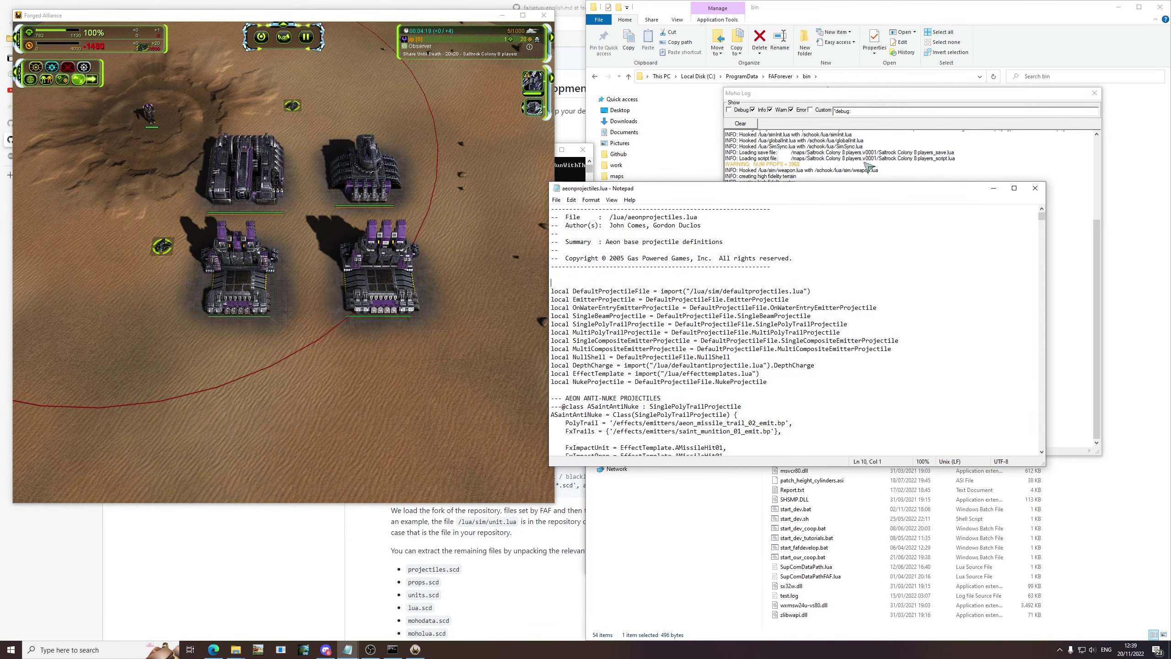
left_click(868, 167)
left_click(149, 116)
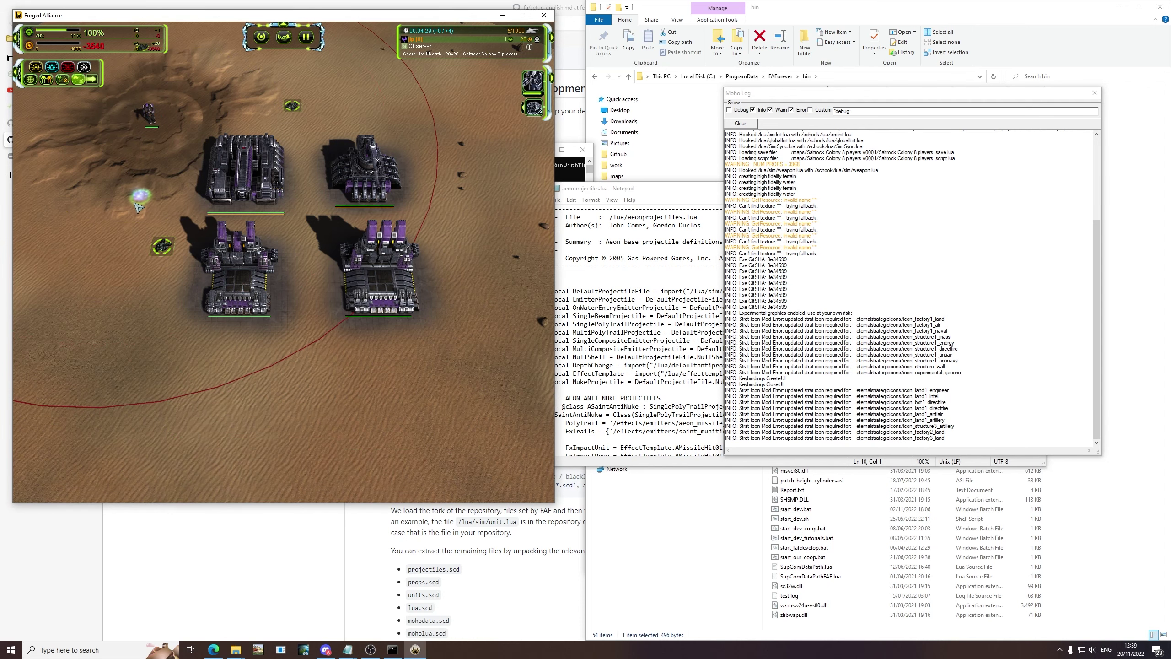
Remove the extra blank line from aeonprojectiles.lua, save the file, and highlight the log entries about its reload.
left_click(347, 649)
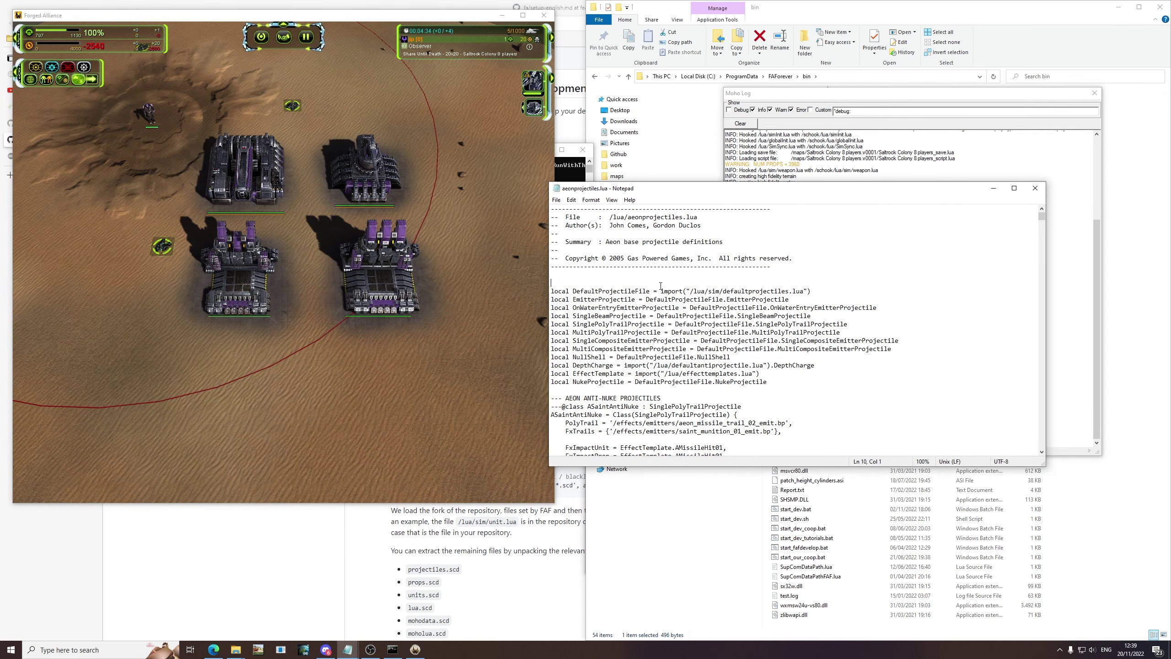
key("BackSpace")
left_click(848, 415)
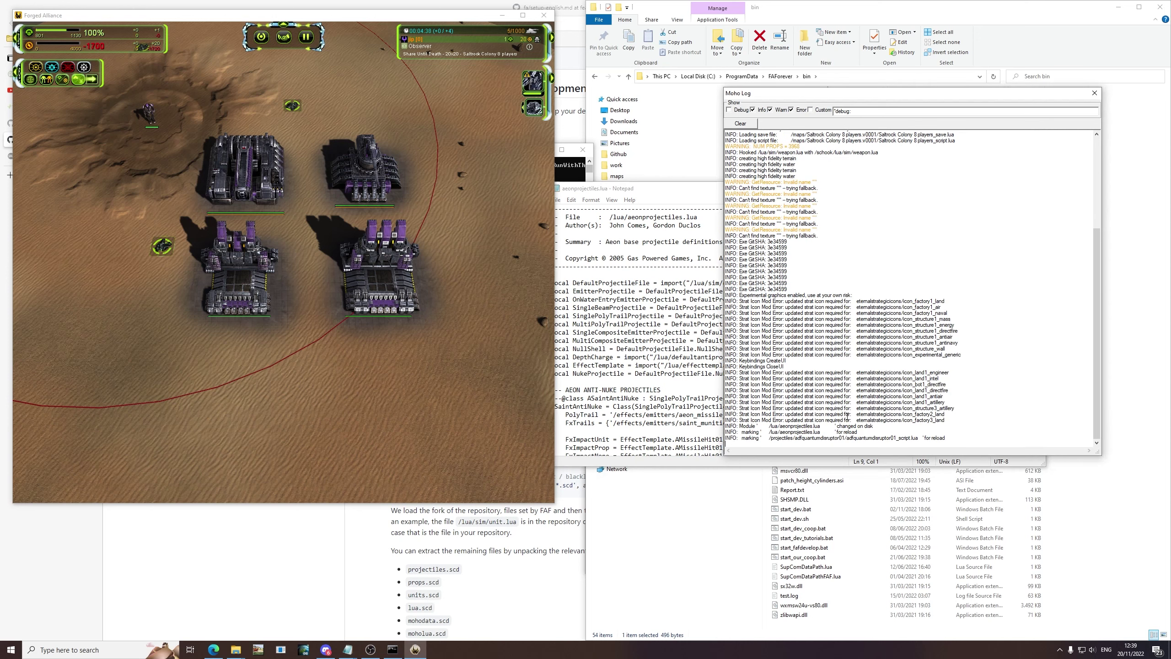
left_click_drag(945, 438, 745, 425)
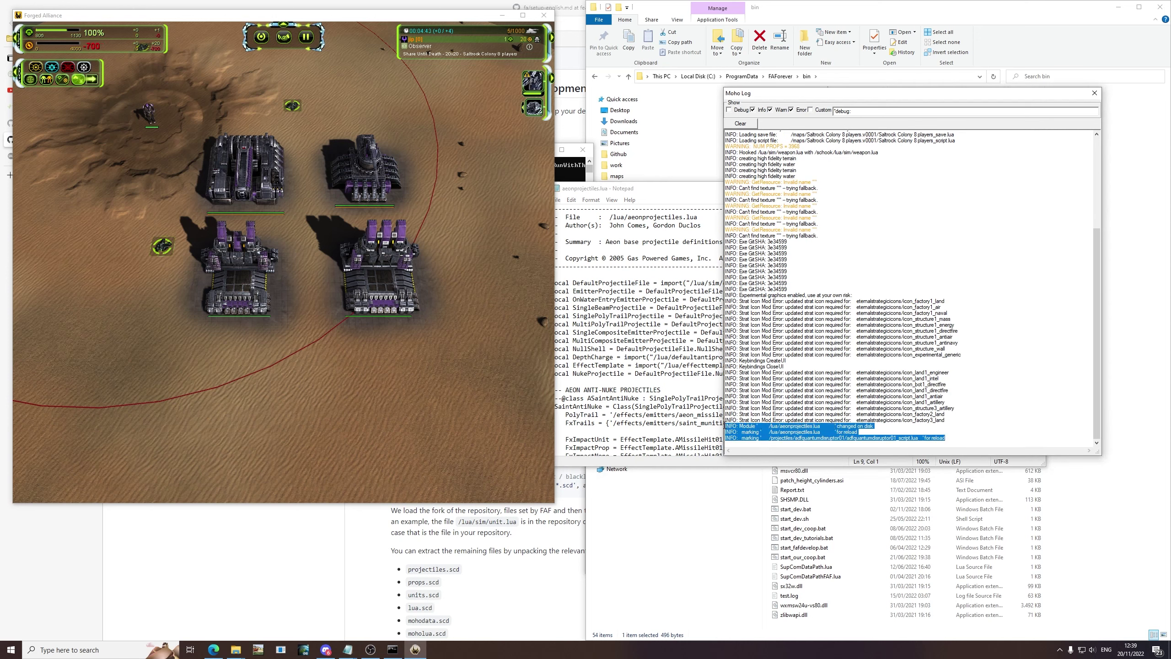
Switch to the File Explorer window, go up to the fa-feature-pbr-setup folder, and highlight its entire contents before selecting only the meshes folder.
left_click(310, 385)
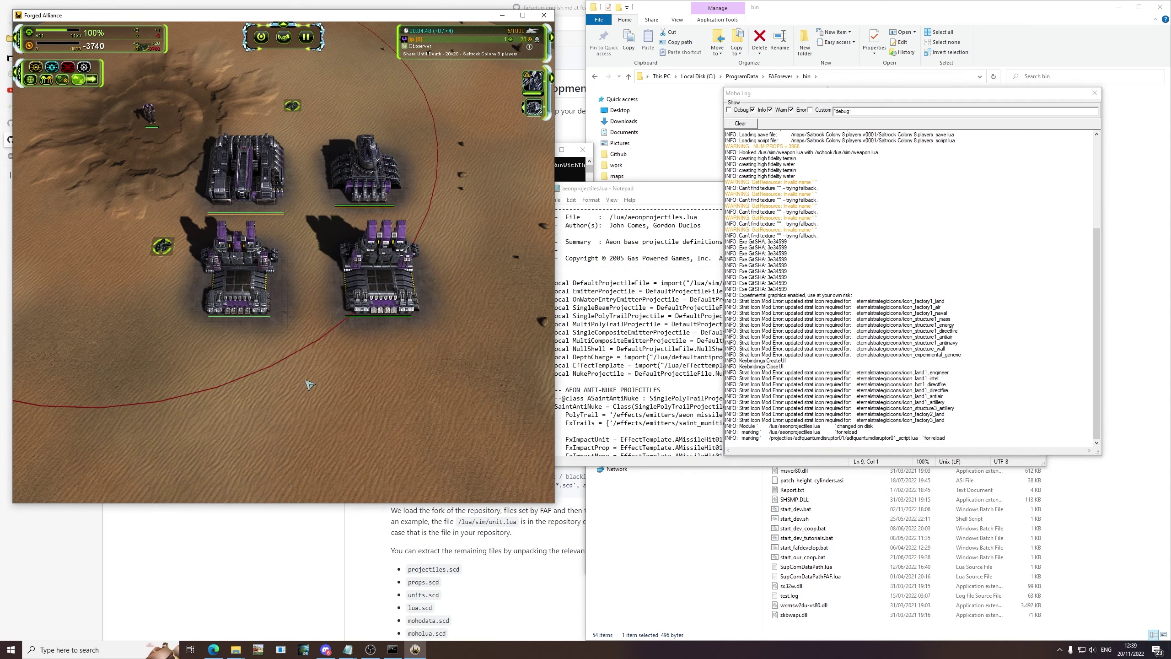
key("alt+Tab")
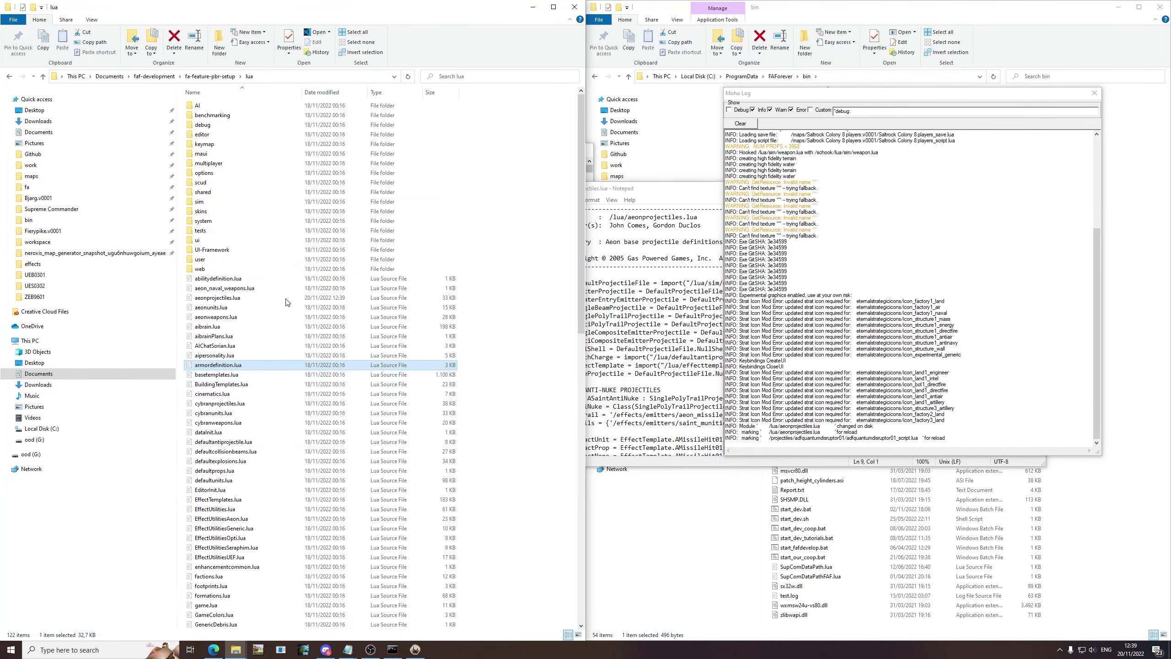
key("alt+Up")
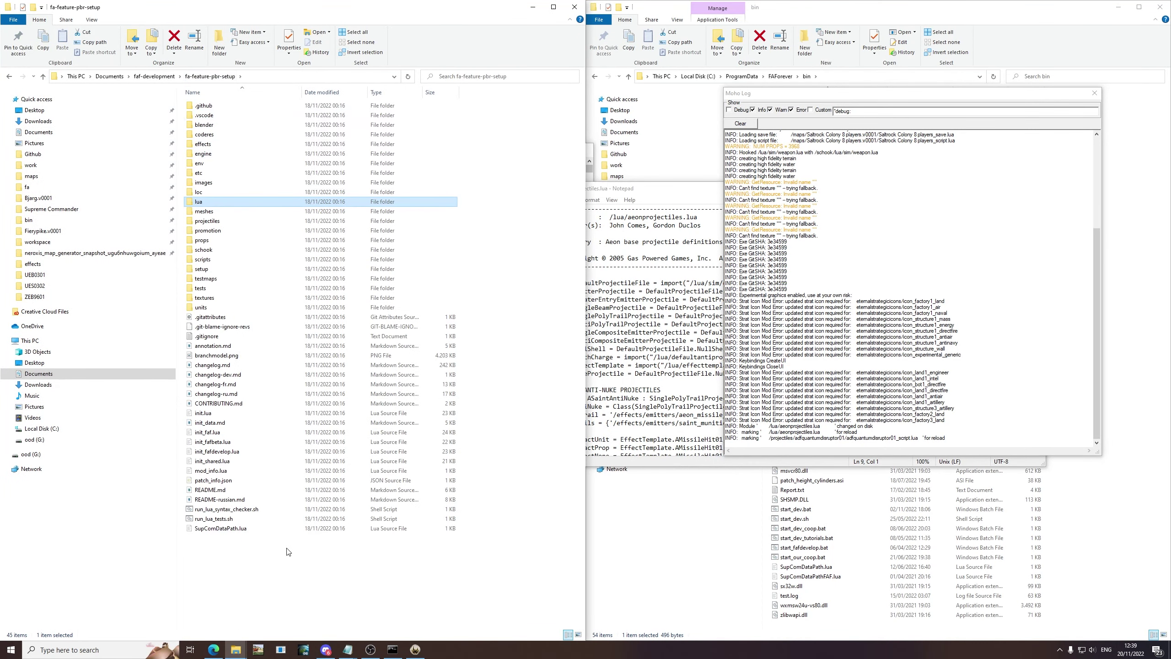
left_click_drag(288, 552, 253, 108)
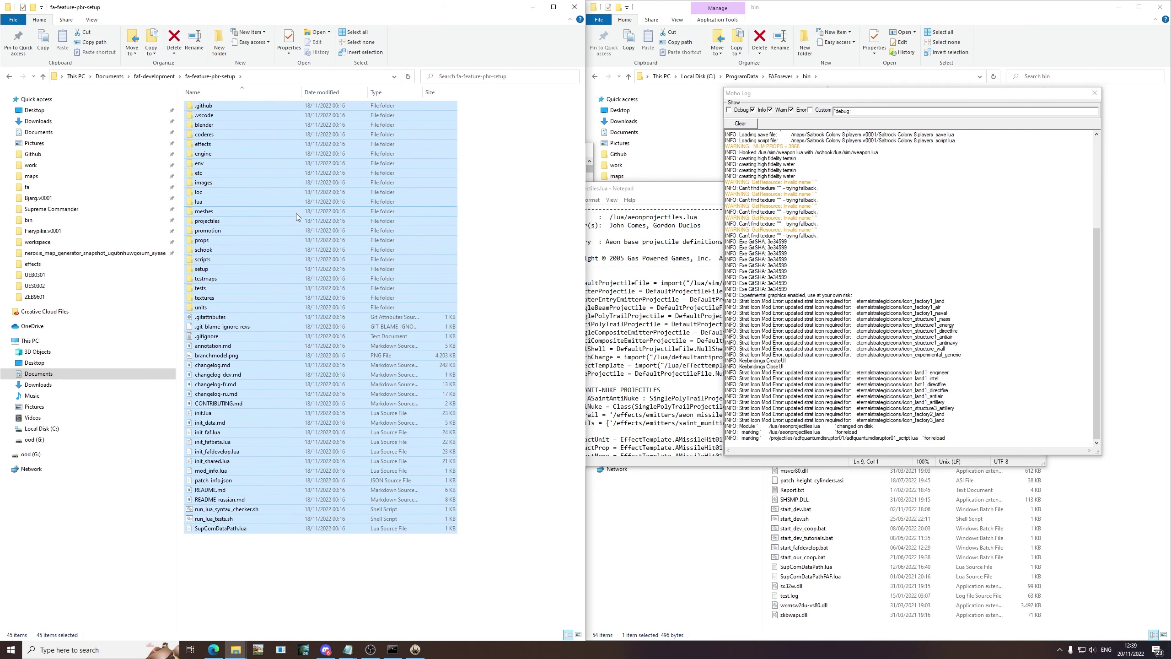
left_click(296, 214)
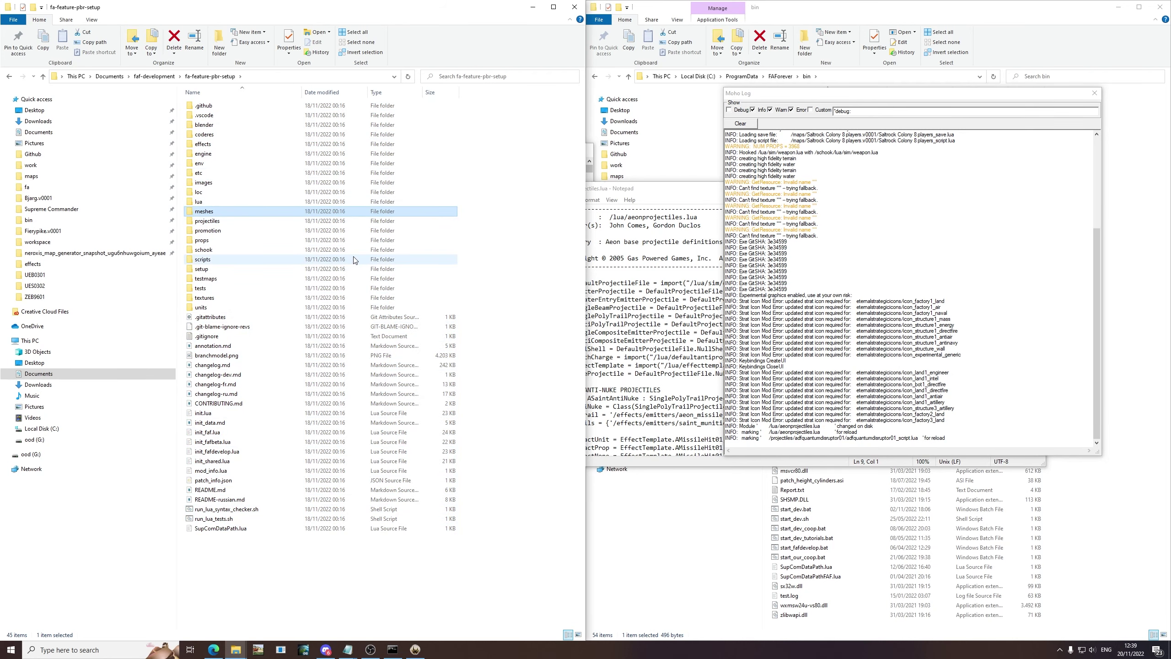
Return to the Forged Alliance window, select the four spawned structures and then one T3 Land Factory, and examine them from different angles.
key("alt+Tab")
left_click_drag(426, 136, 194, 342)
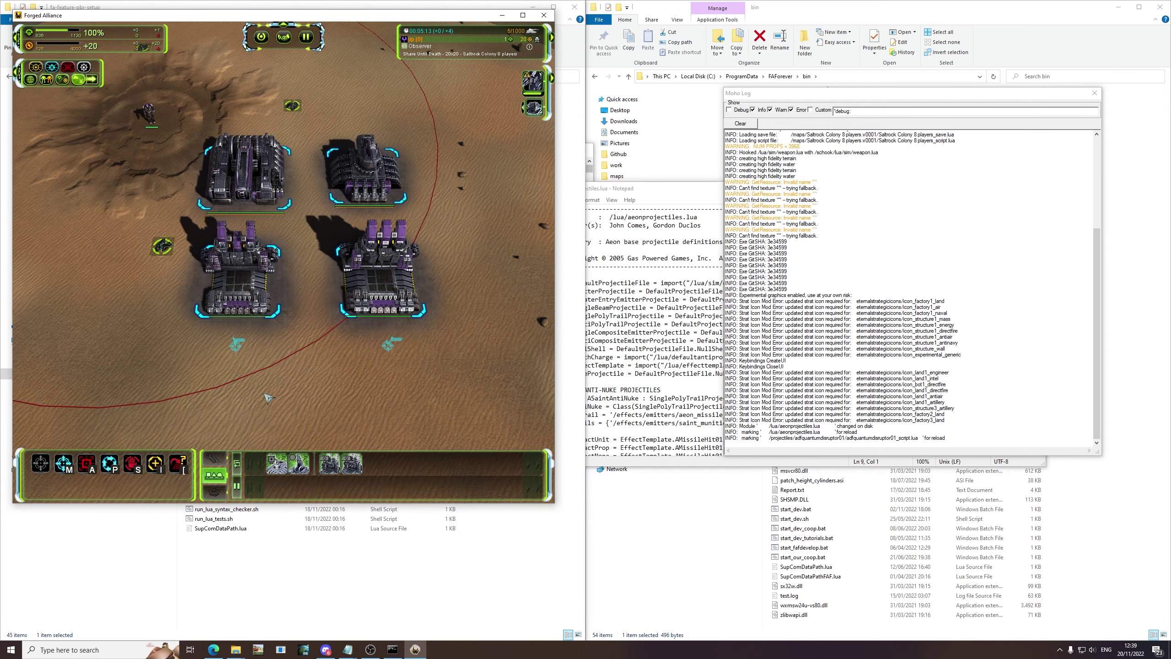
left_click(268, 398)
left_click(374, 342)
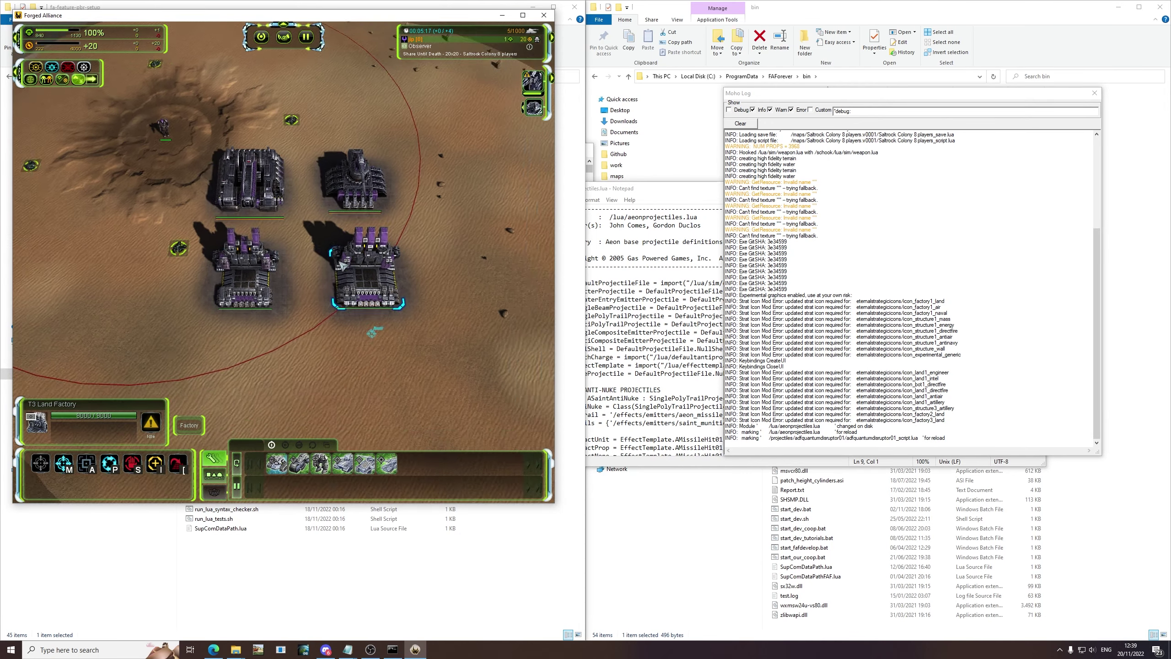
scroll(337, 291, "up", 3)
key("F1")
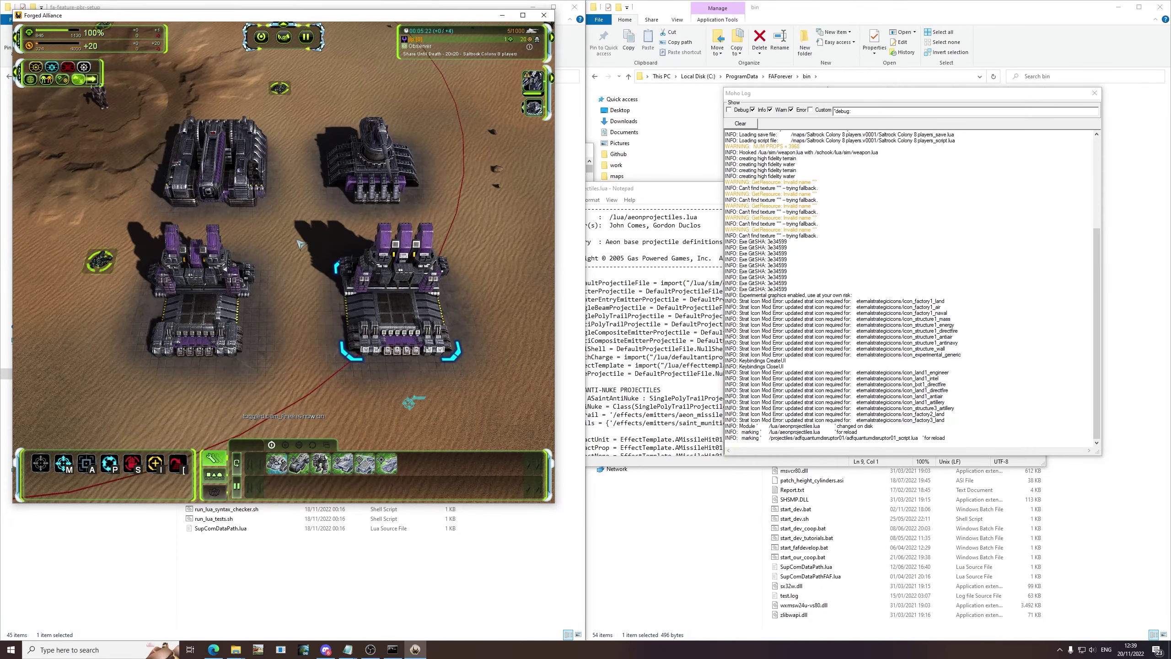
scroll(309, 258, "down", 2)
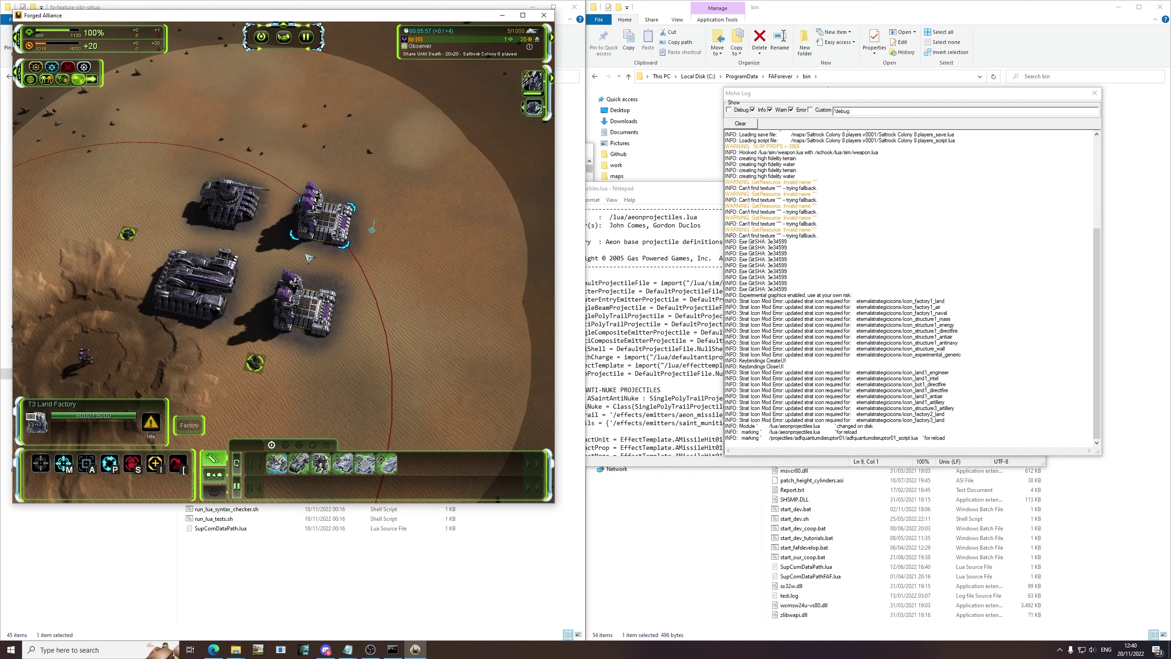
left_click(377, 289)
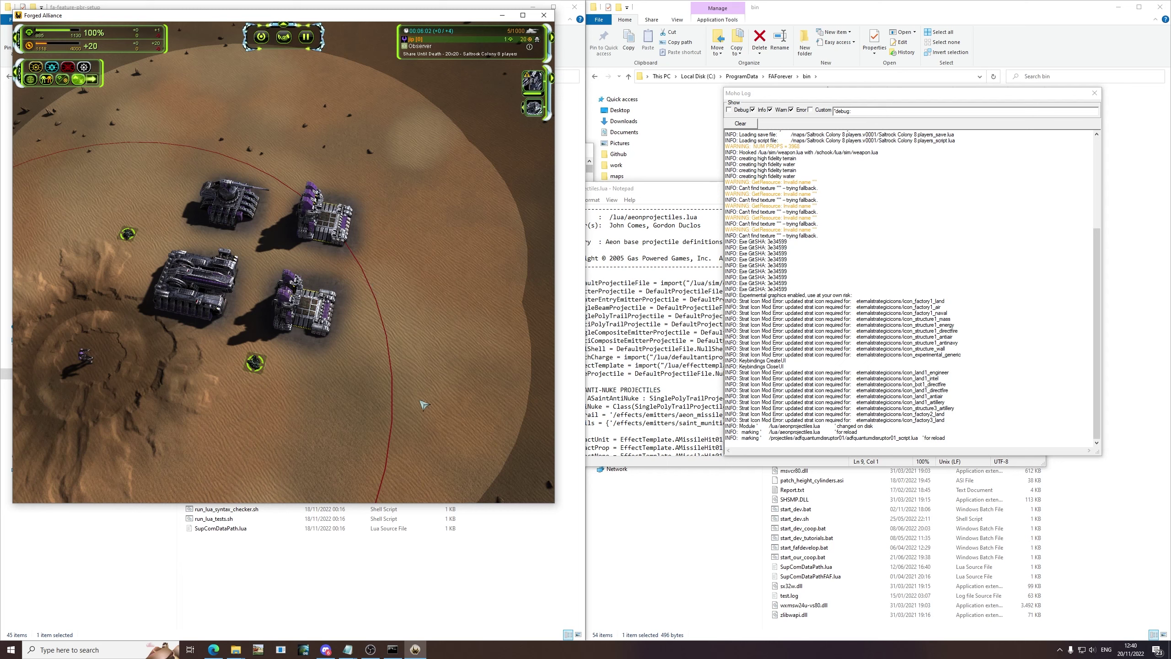